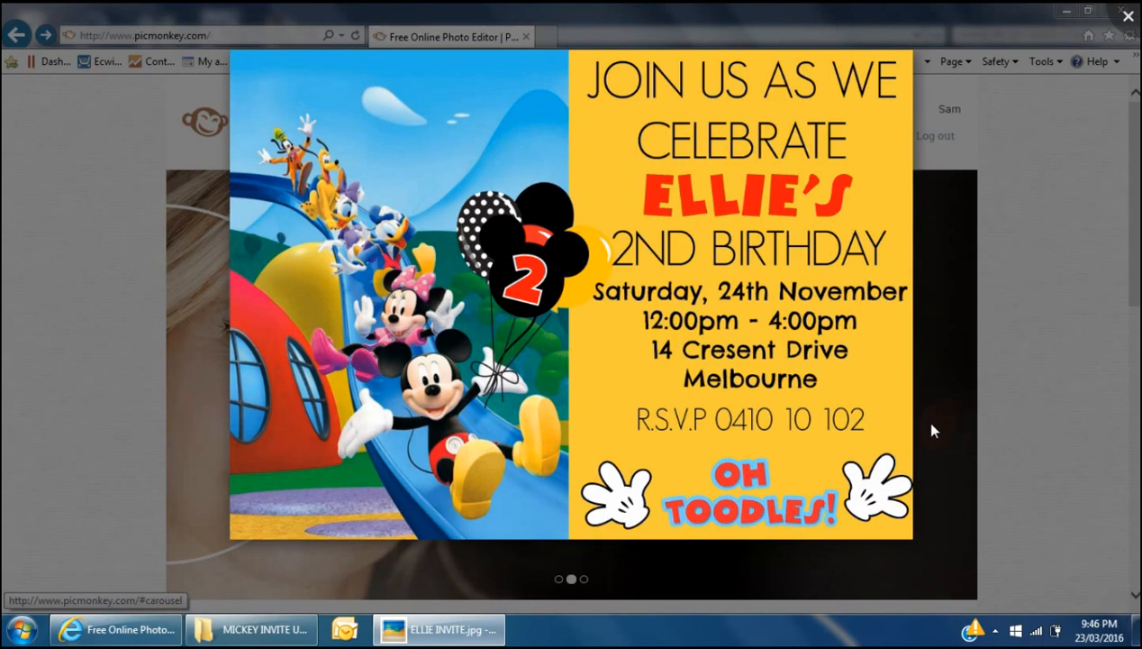
# - Review the finished invite example full-size in Picasa, then bring up the MICKEY INVITE UTUBE folder
pyautogui.click(117, 629)
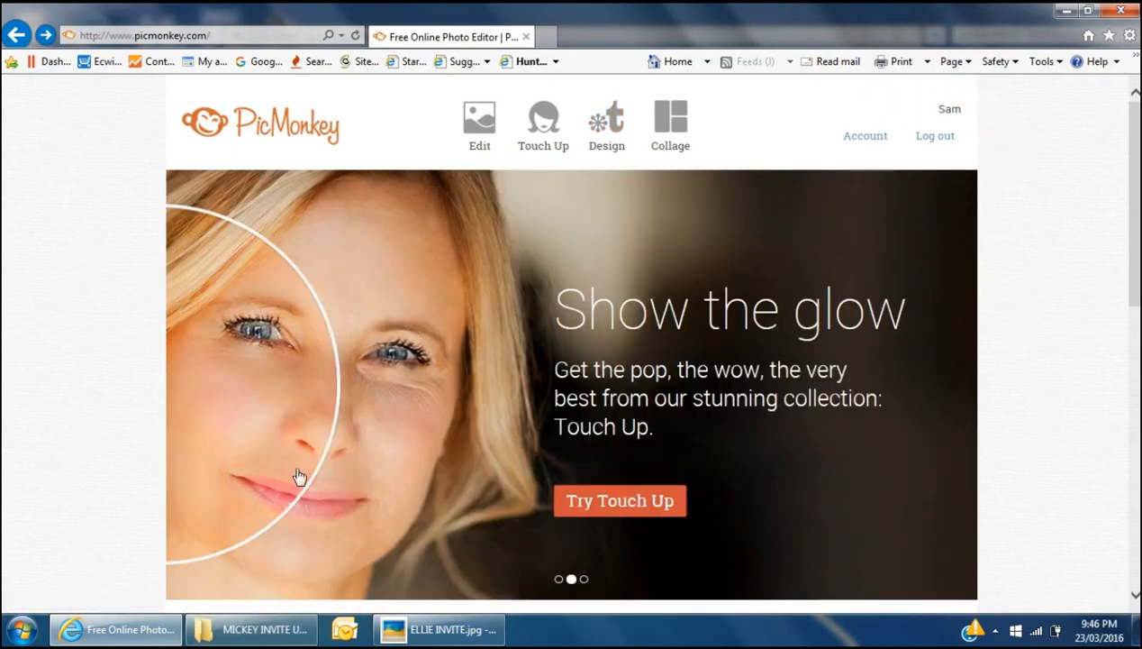
pyautogui.click(453, 631)
pyautogui.click(864, 35)
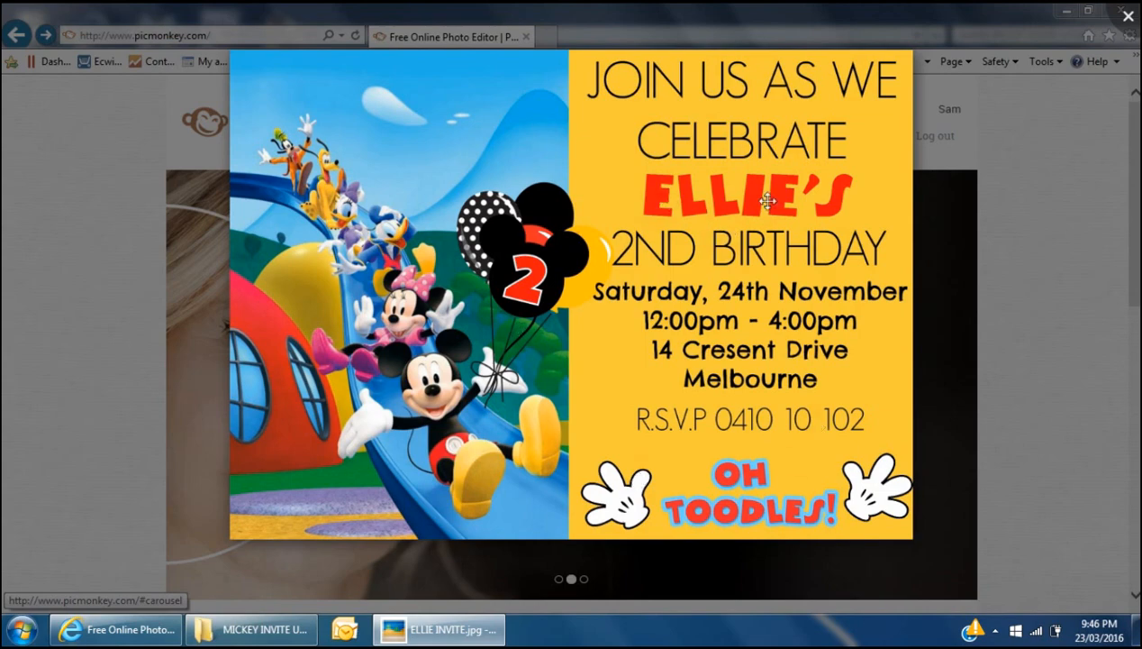
pyautogui.click(230, 632)
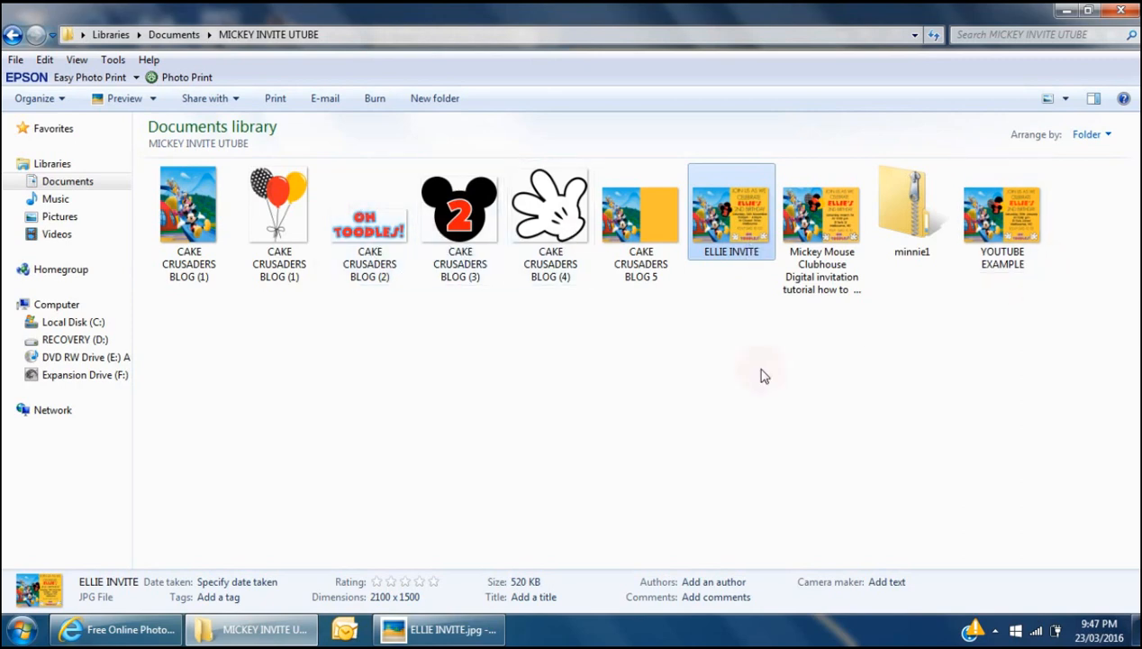
# - Preview the CAKE CRUSADERS BLOG (1) and BLOG 5 background images, then return to PicMonkey's home page
pyautogui.doubleClick(184, 200)
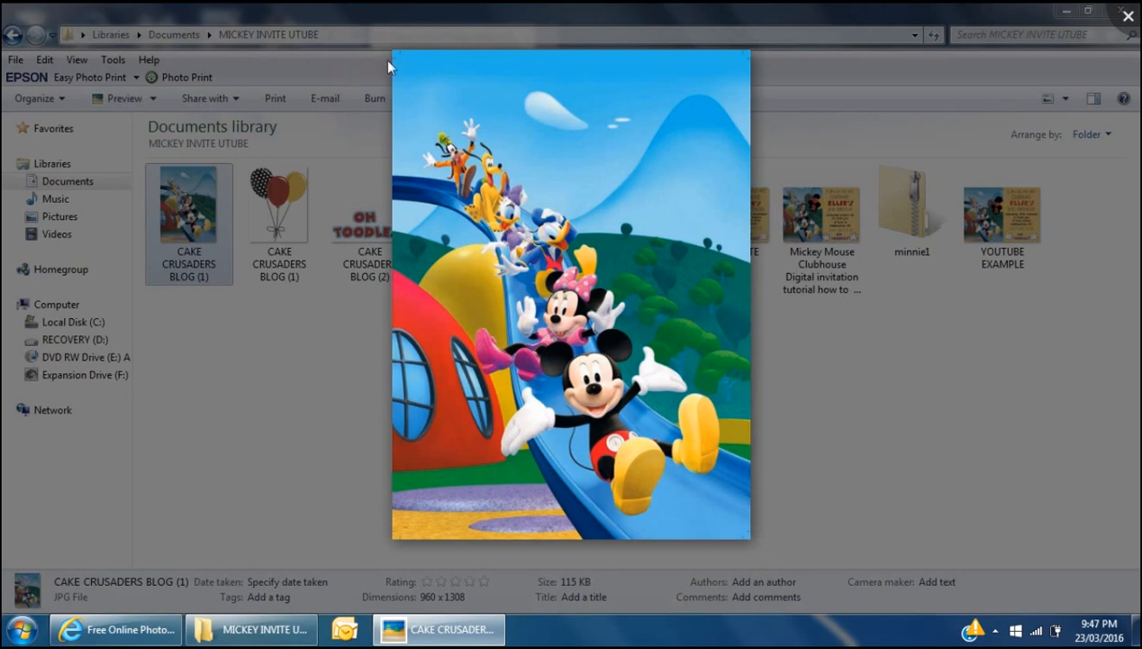
pyautogui.click(831, 302)
pyautogui.doubleClick(653, 217)
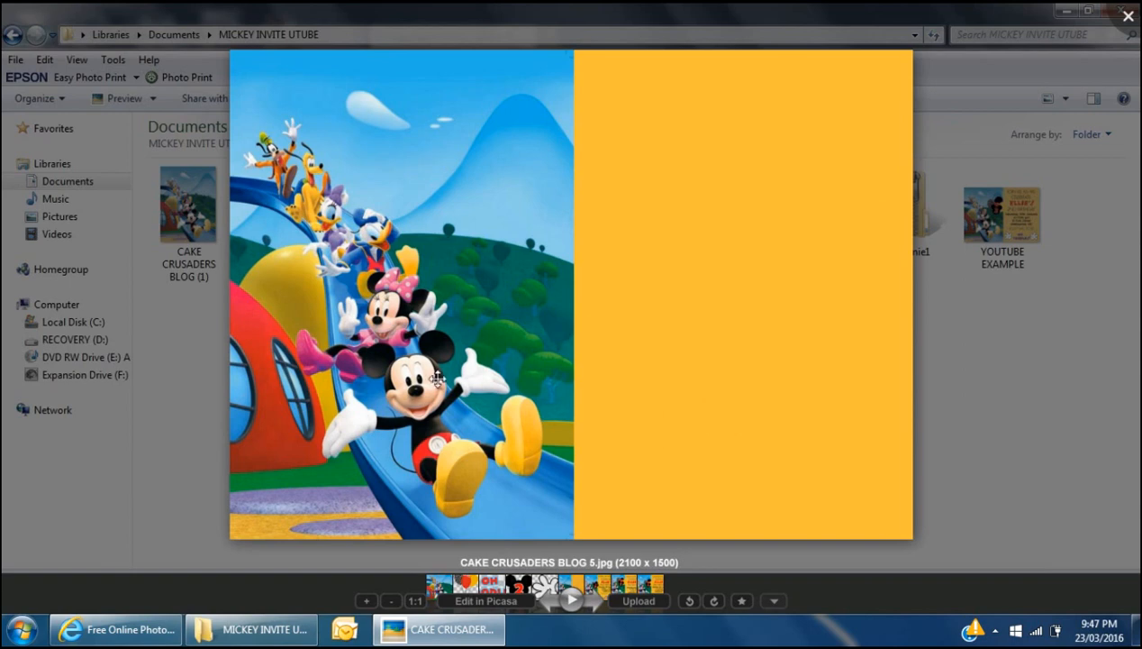
pyautogui.click(1129, 16)
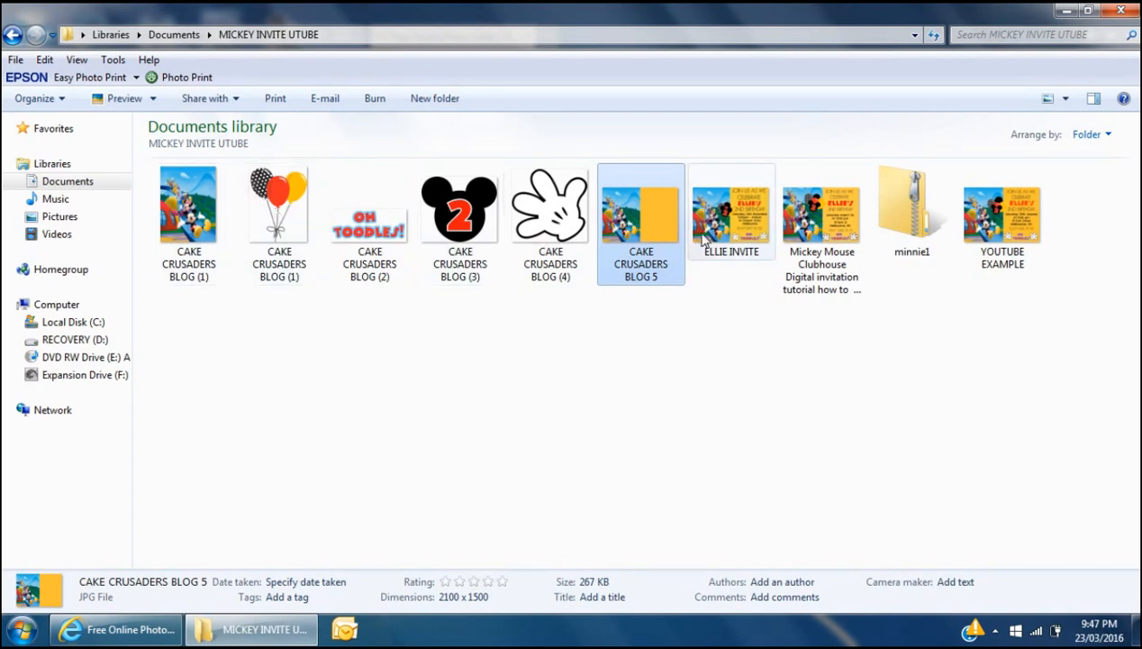
pyautogui.click(163, 628)
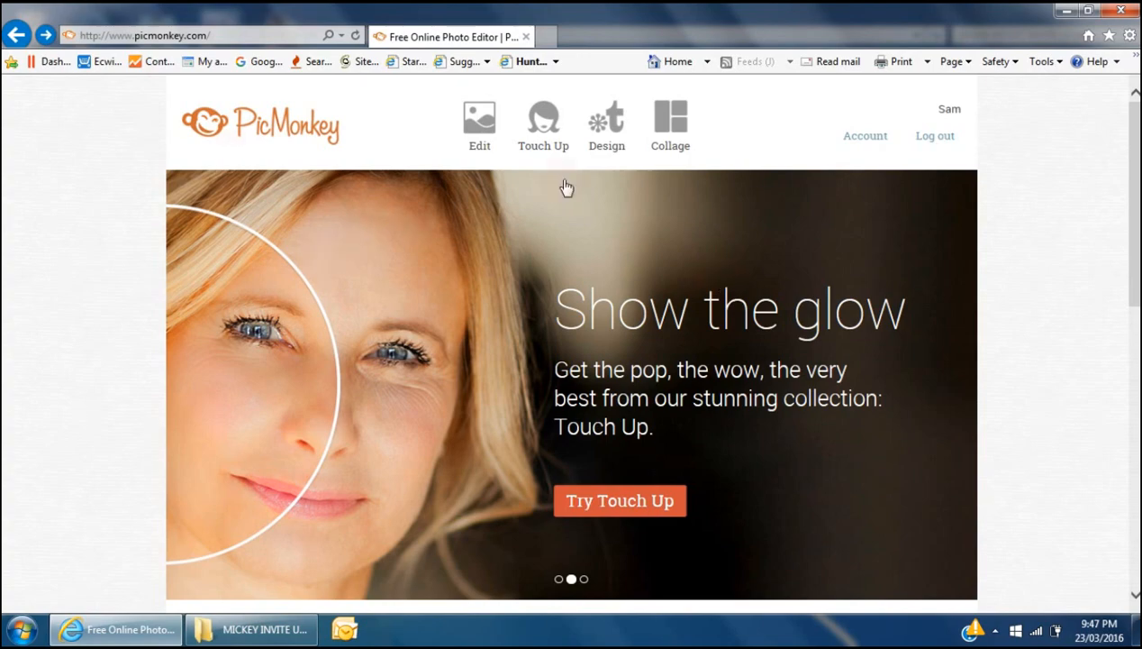
# - Create a blank 5×7 design canvas and rotate it clockwise to landscape
pyautogui.moveTo(607, 137)
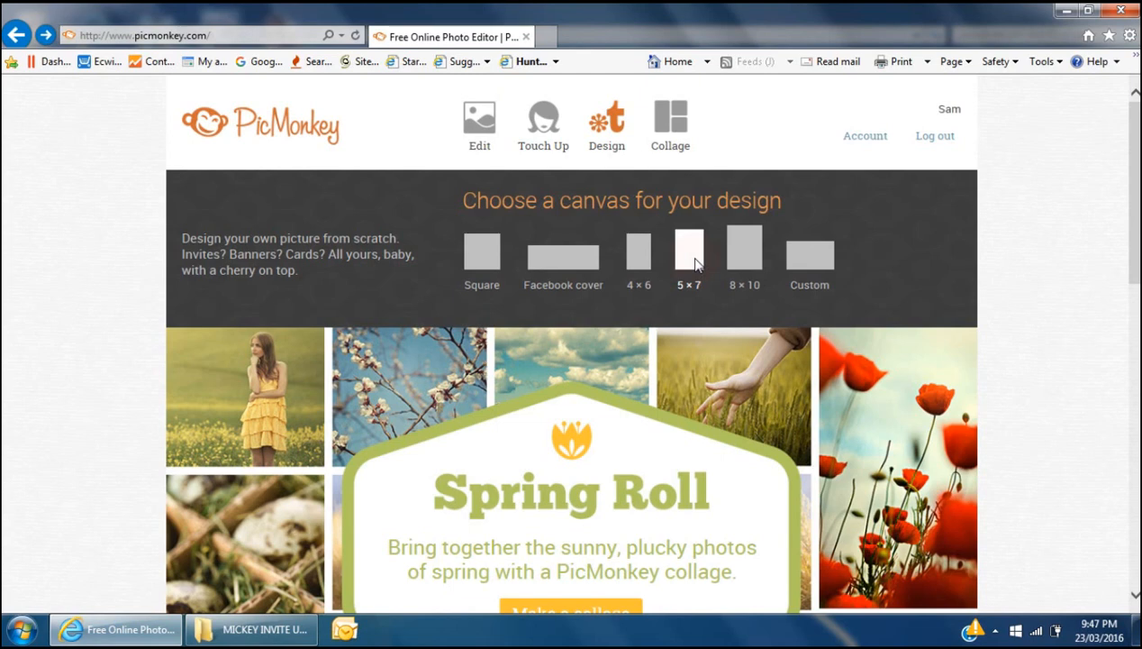
pyautogui.click(695, 262)
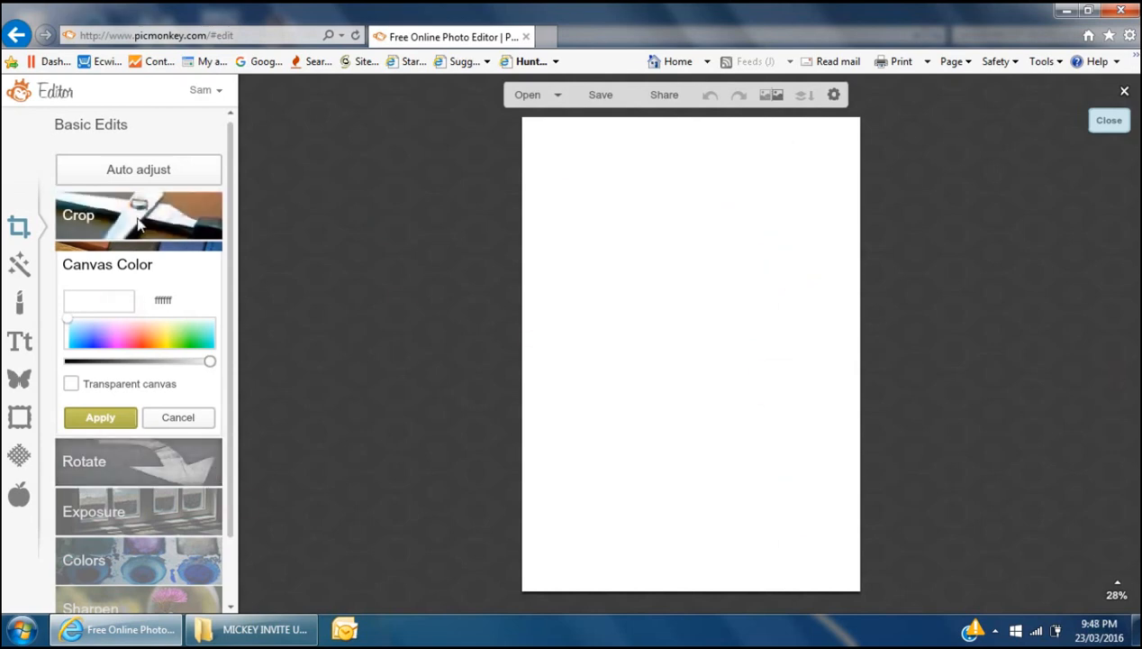
pyautogui.click(122, 458)
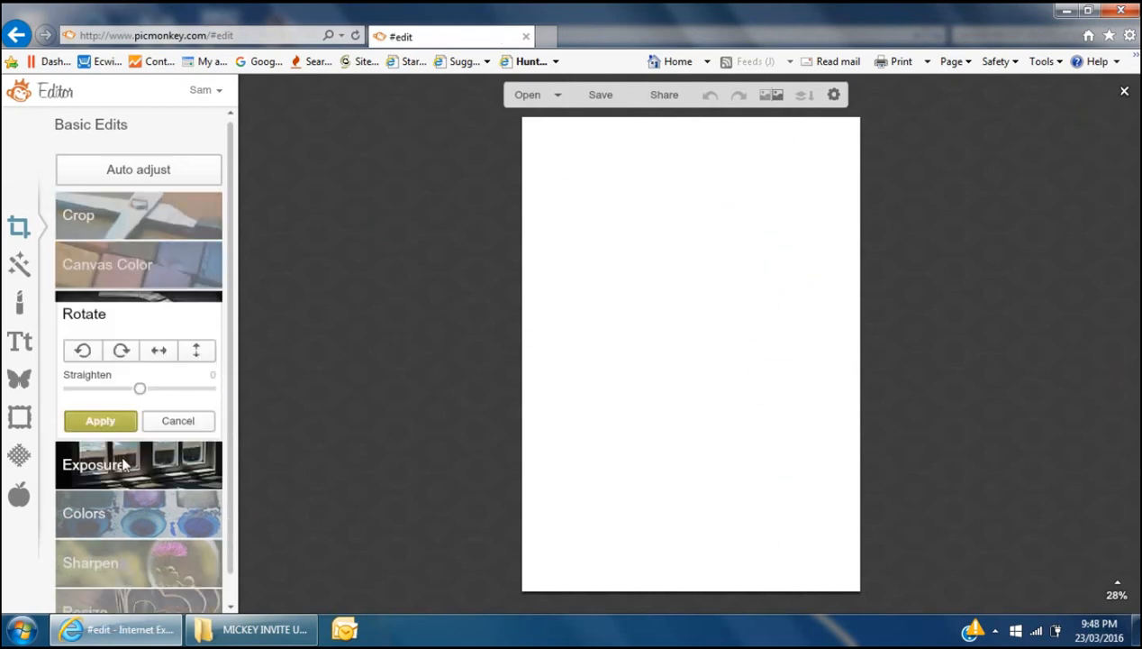
pyautogui.click(121, 350)
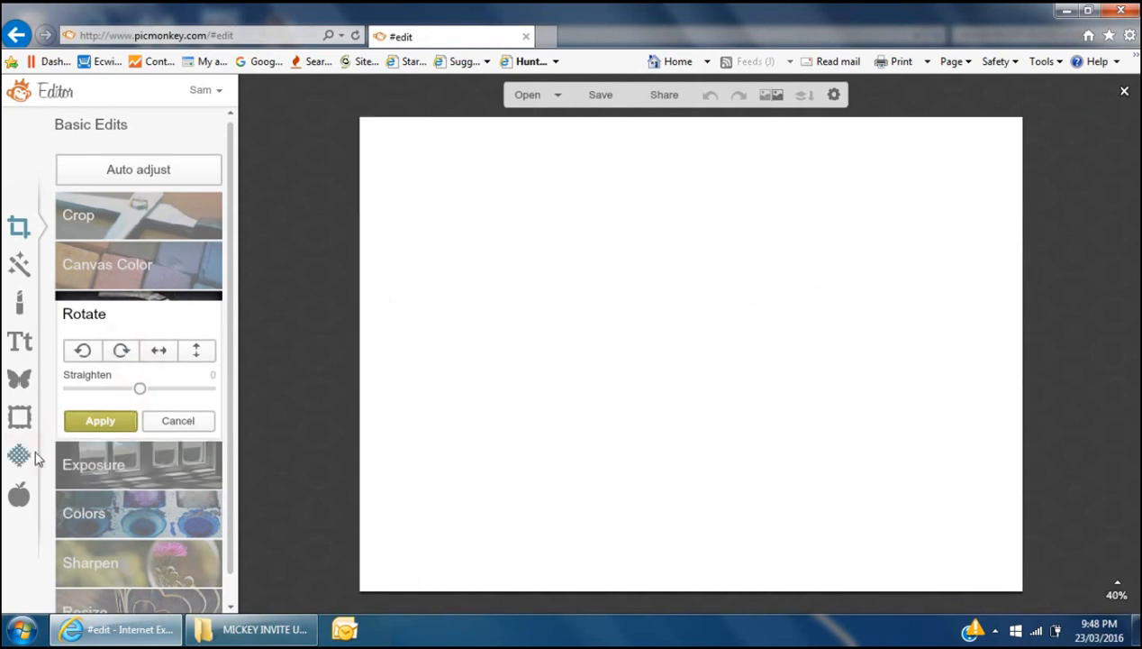
pyautogui.click(100, 420)
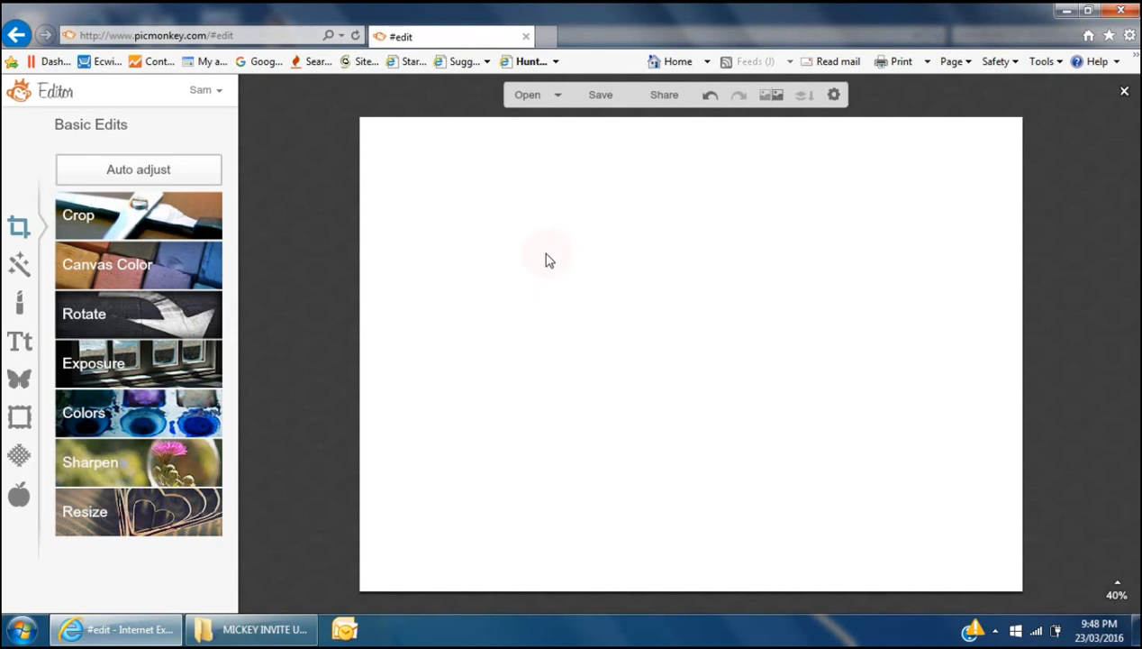
# - Add CAKE CRUSADERS BLOG 5 from the MICKEY INVITE UTUBE folder as your own overlay
pyautogui.click(18, 381)
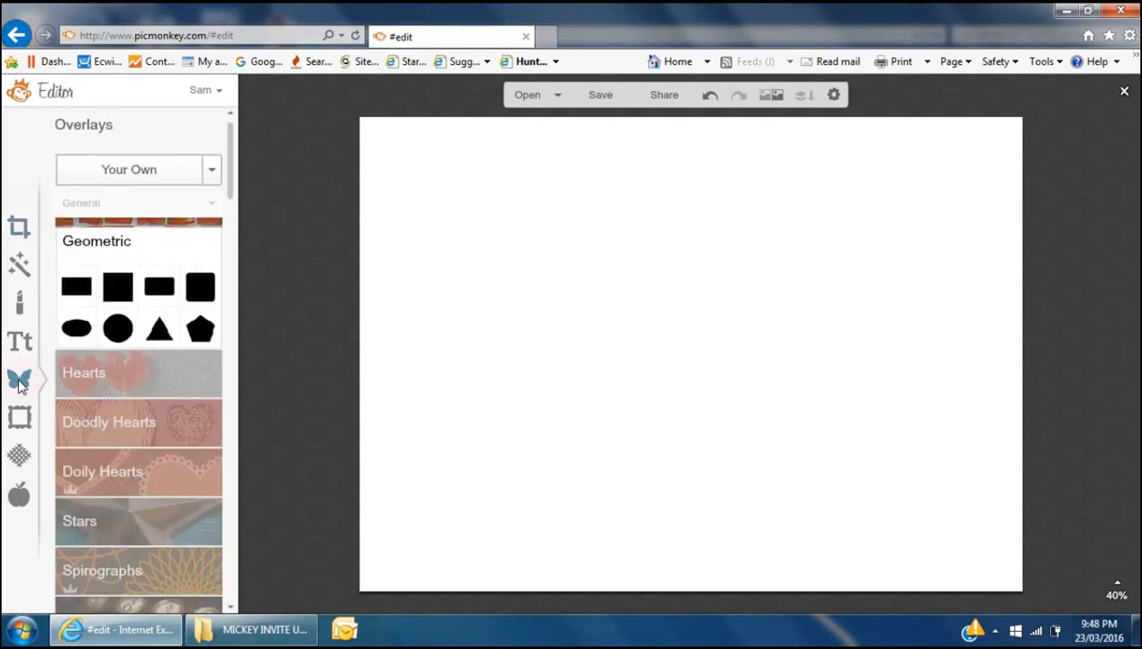
pyautogui.click(127, 171)
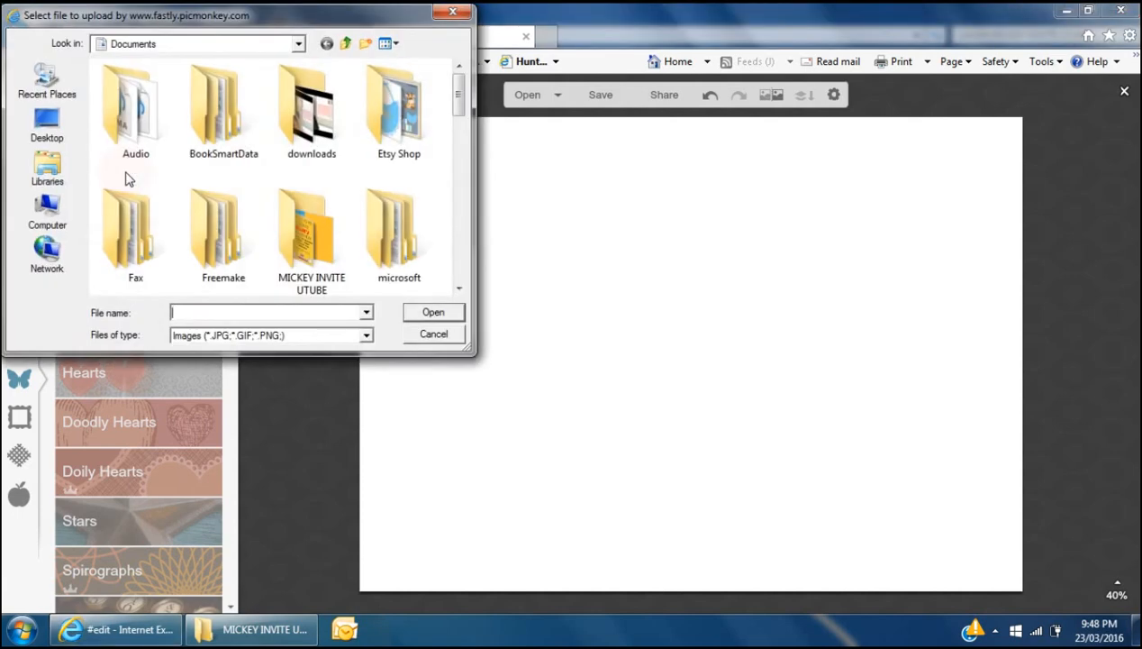
pyautogui.doubleClick(312, 236)
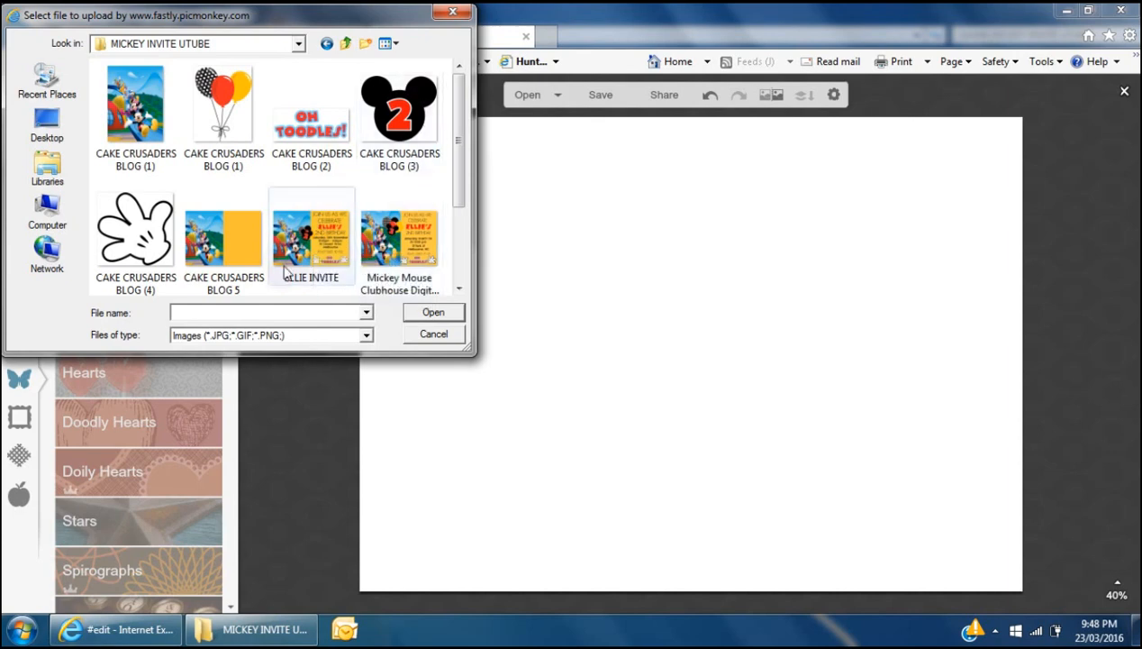
pyautogui.doubleClick(229, 240)
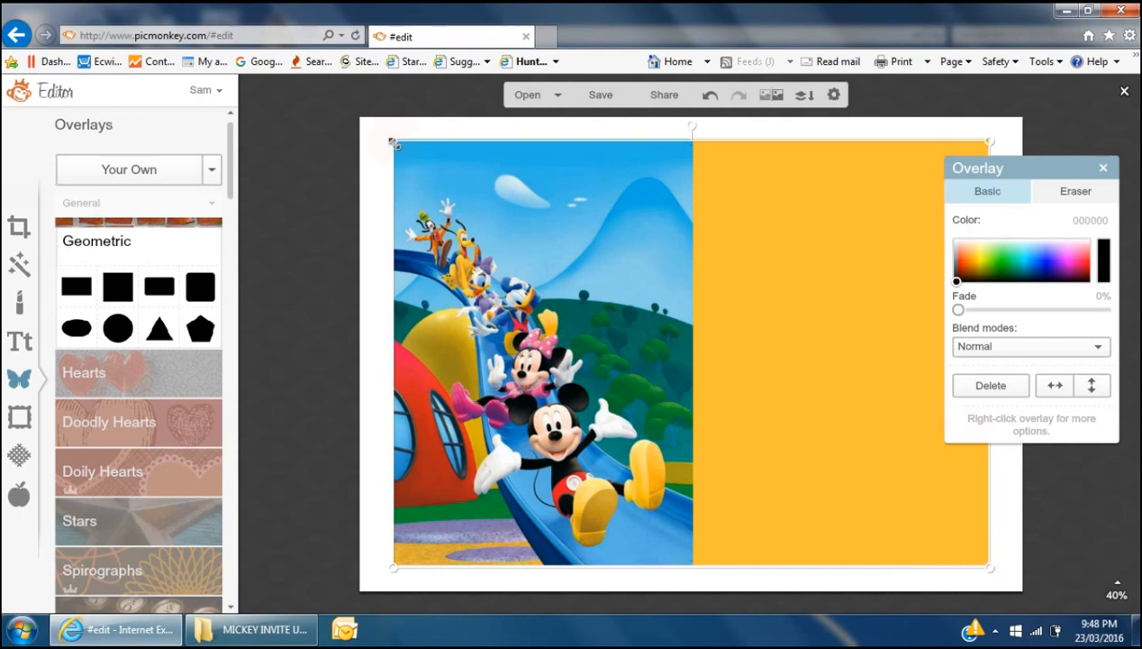
# - Stretch the overlay's corners so it covers the whole landscape canvas
pyautogui.moveTo(393, 143); pyautogui.dragTo(340, 118)
pyautogui.moveTo(984, 567); pyautogui.dragTo(1029, 606)
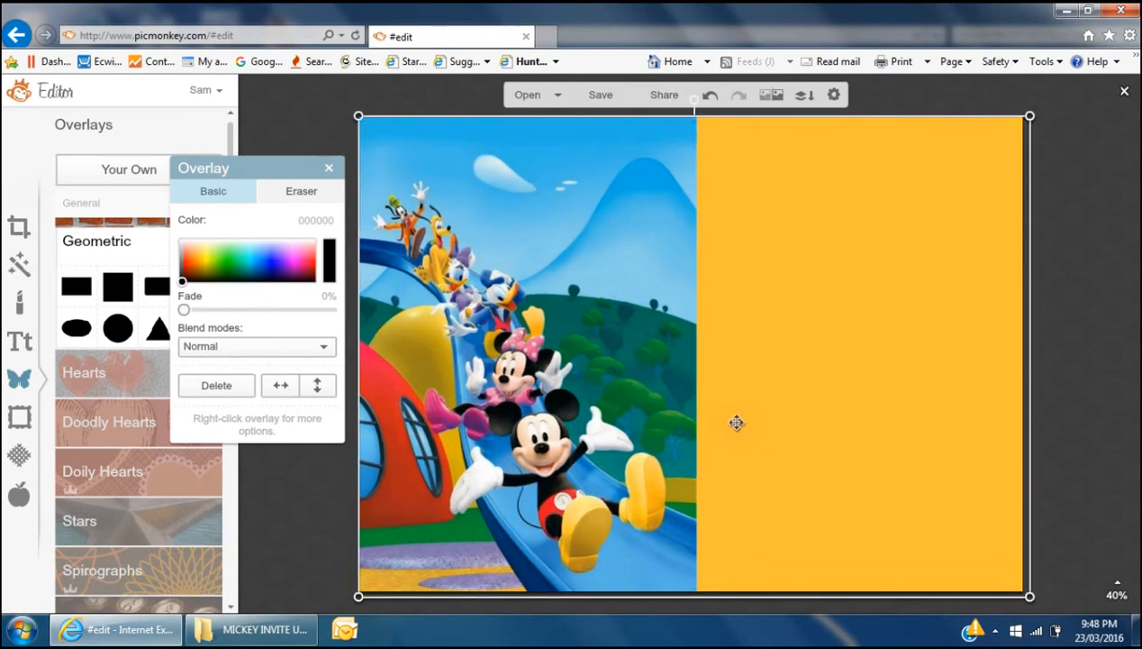
pyautogui.moveTo(724, 416)
pyautogui.mouseDown()
pyautogui.moveTo(737, 422)
pyautogui.moveTo(720, 414)
pyautogui.mouseUp()
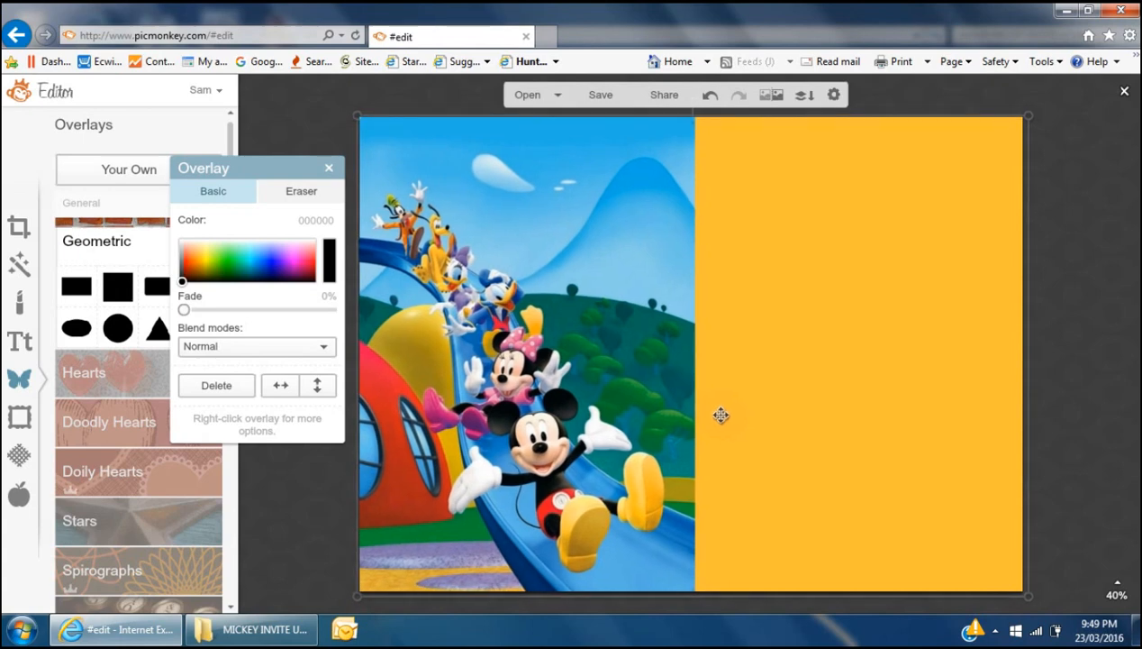
pyautogui.click(1091, 343)
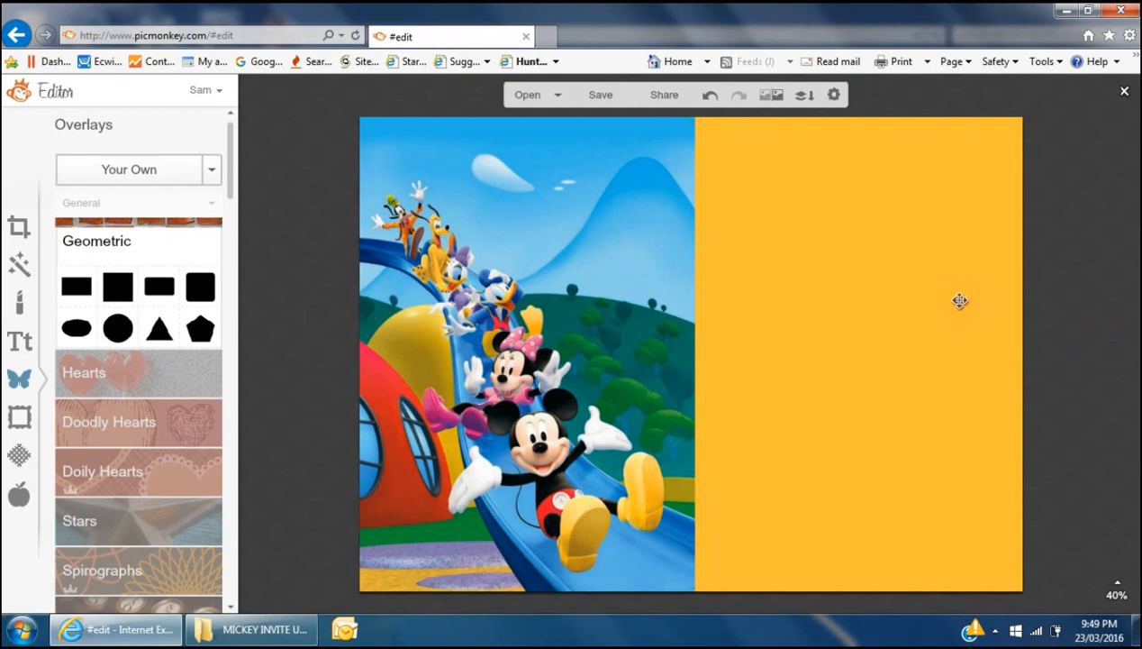
# - Check the ELLIE INVITE example, then bring up PicMonkey's Text font list
pyautogui.click(254, 628)
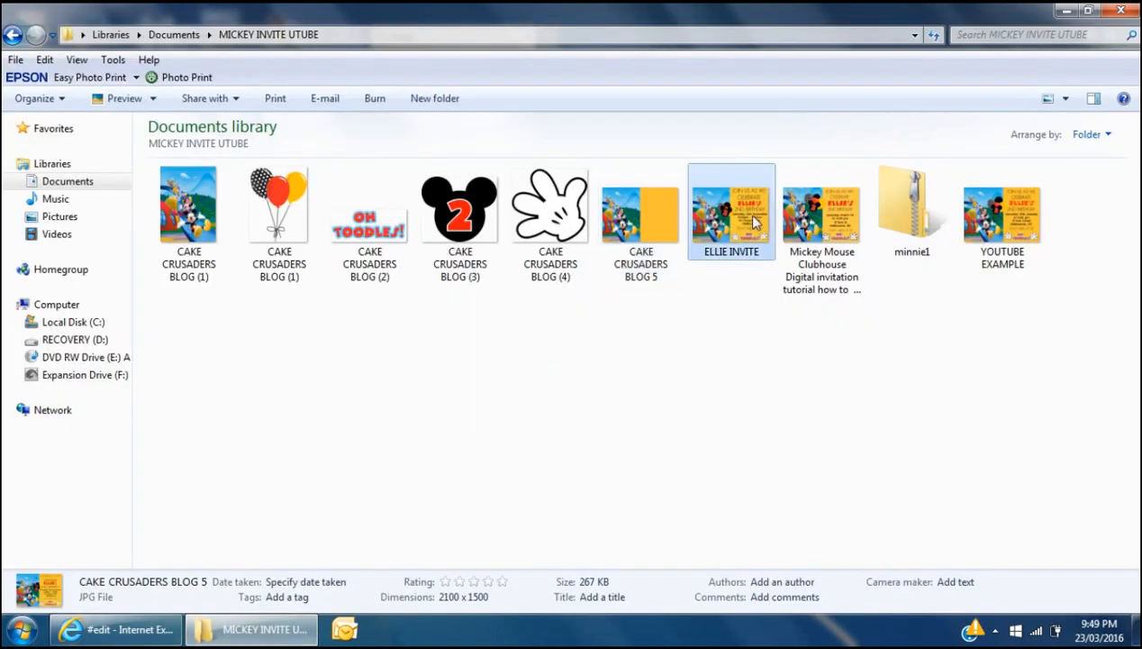
pyautogui.doubleClick(754, 217)
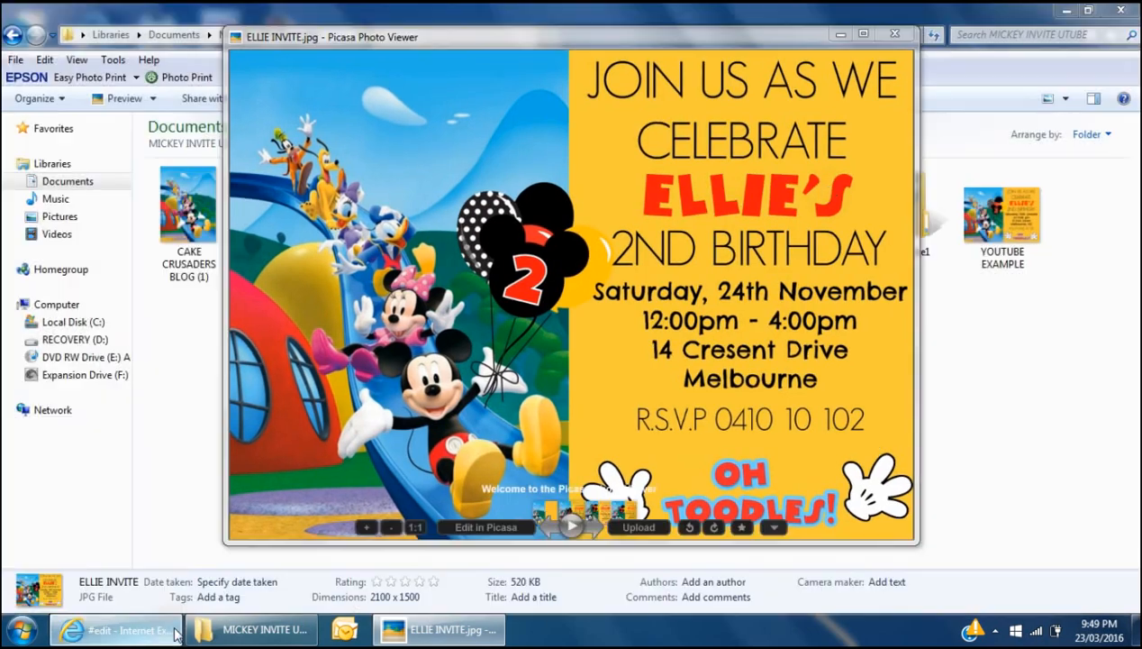
pyautogui.click(175, 631)
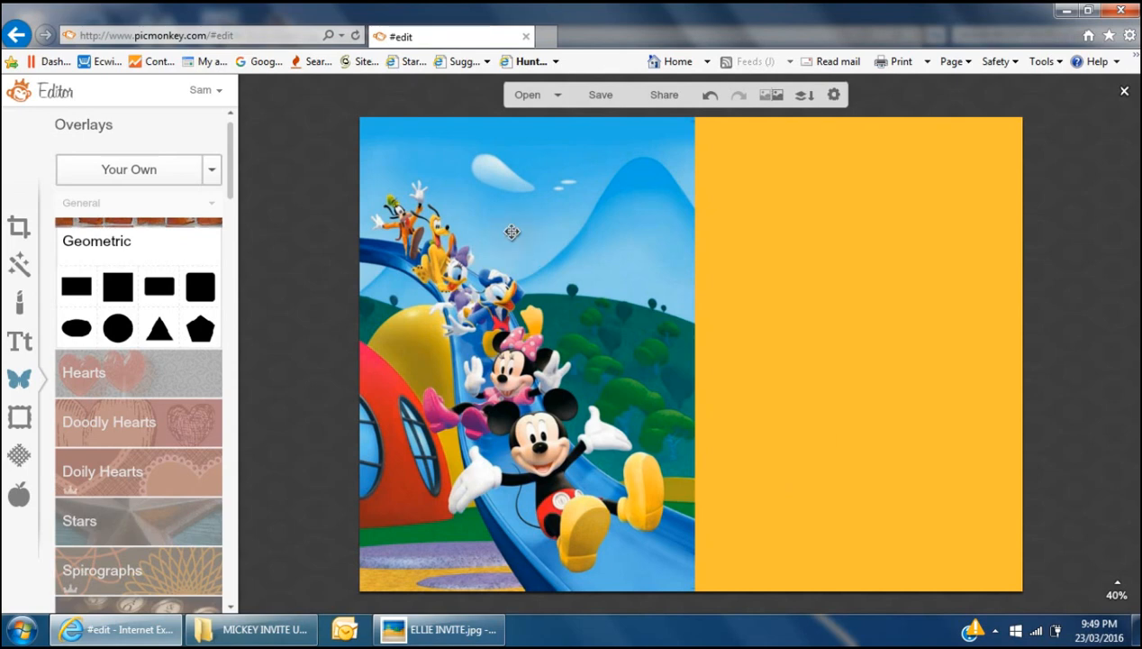
pyautogui.click(19, 342)
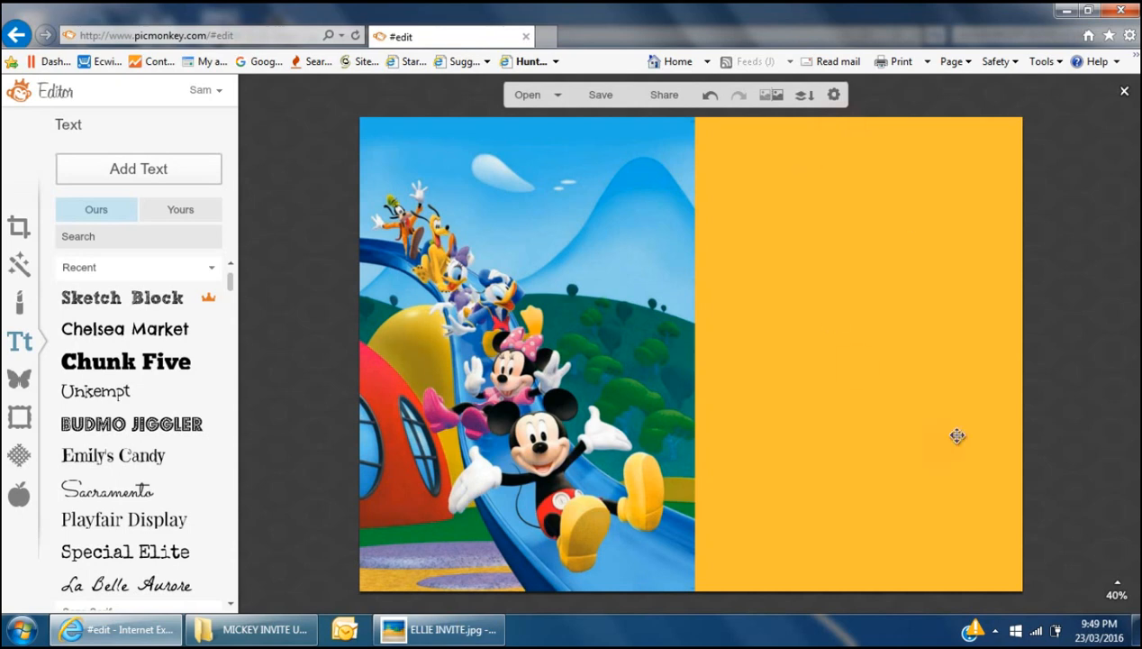
# - Add a trial text box reading 'ELLIE' in the Budmo Jiggler font
pyautogui.click(144, 432)
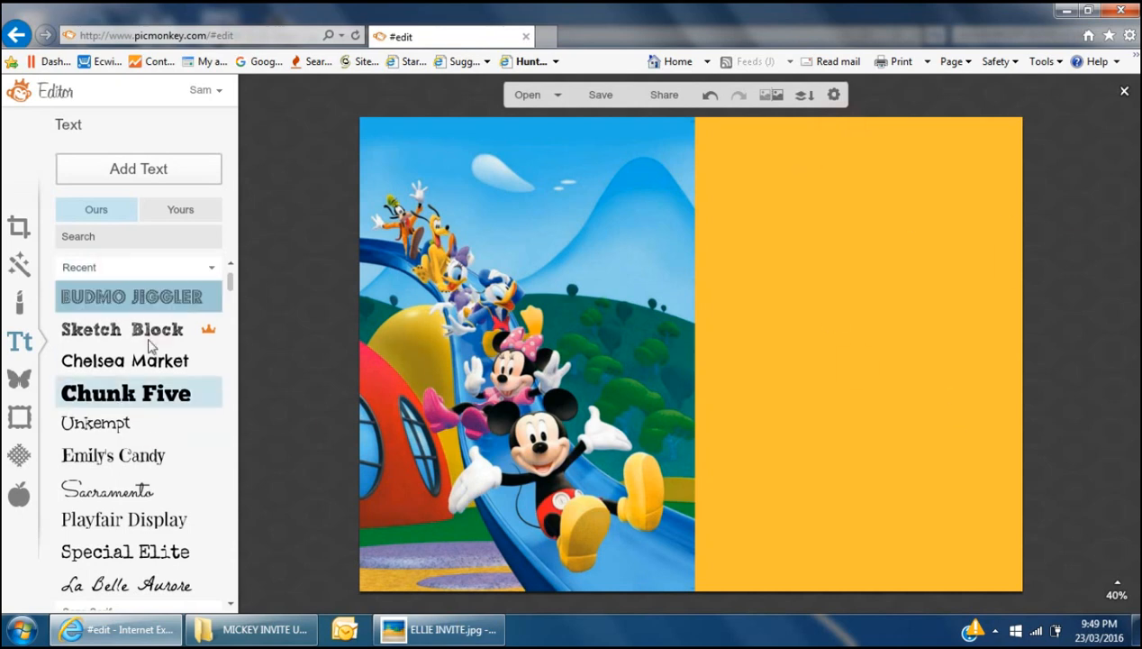
pyautogui.click(160, 177)
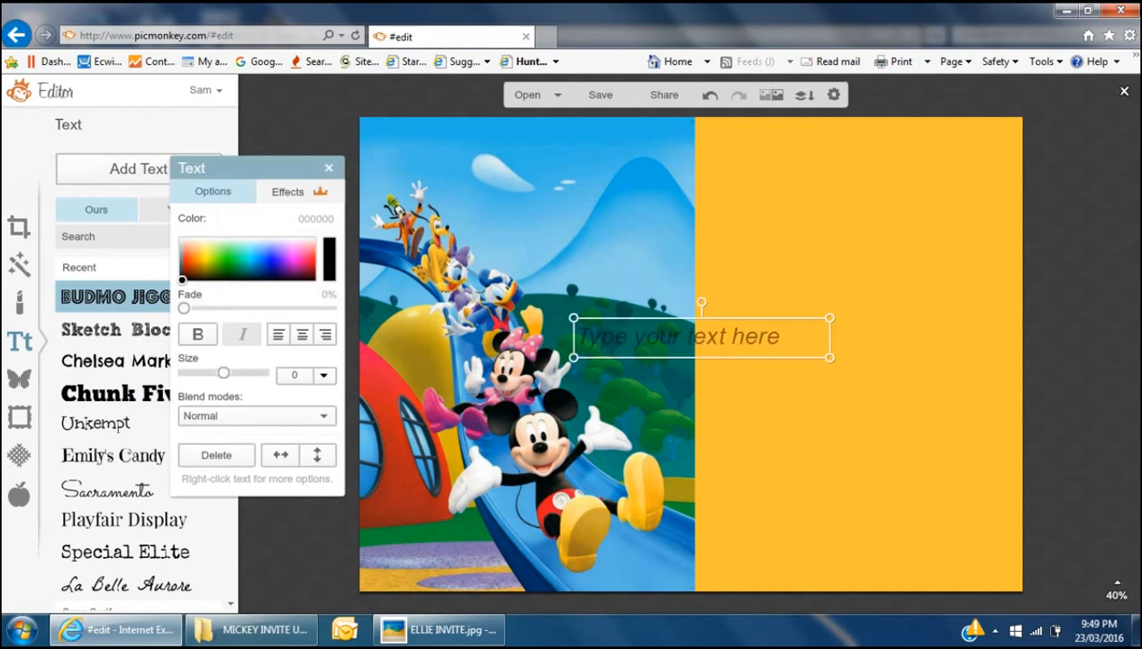
pyautogui.click(705, 338)
pyautogui.write('ELLIE')
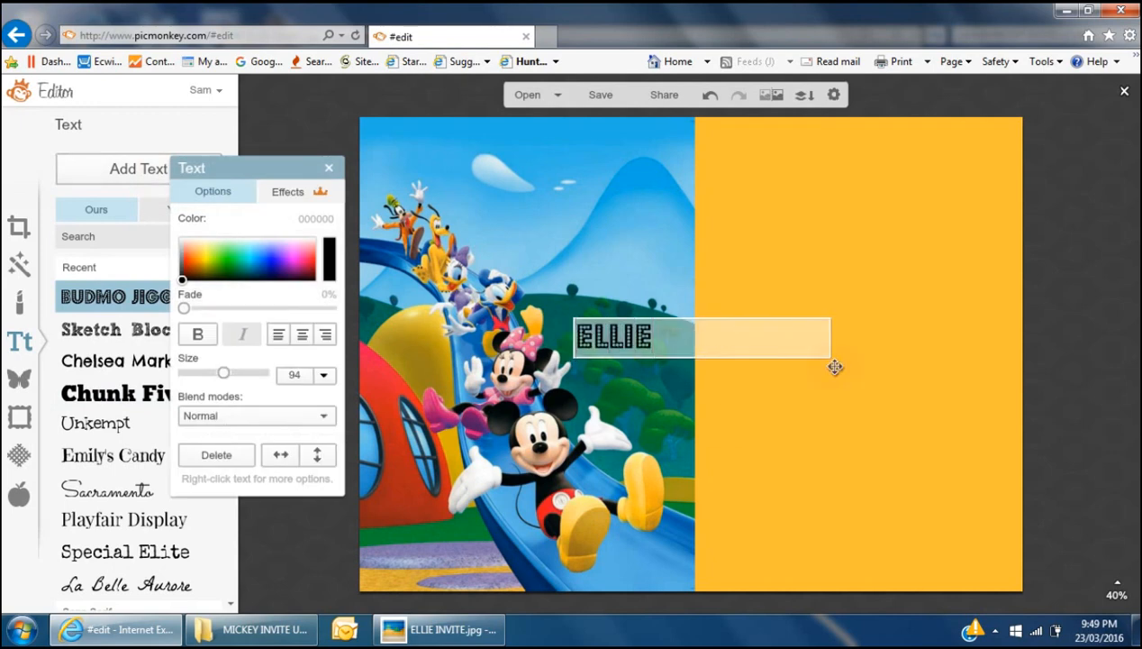
pyautogui.click(761, 387)
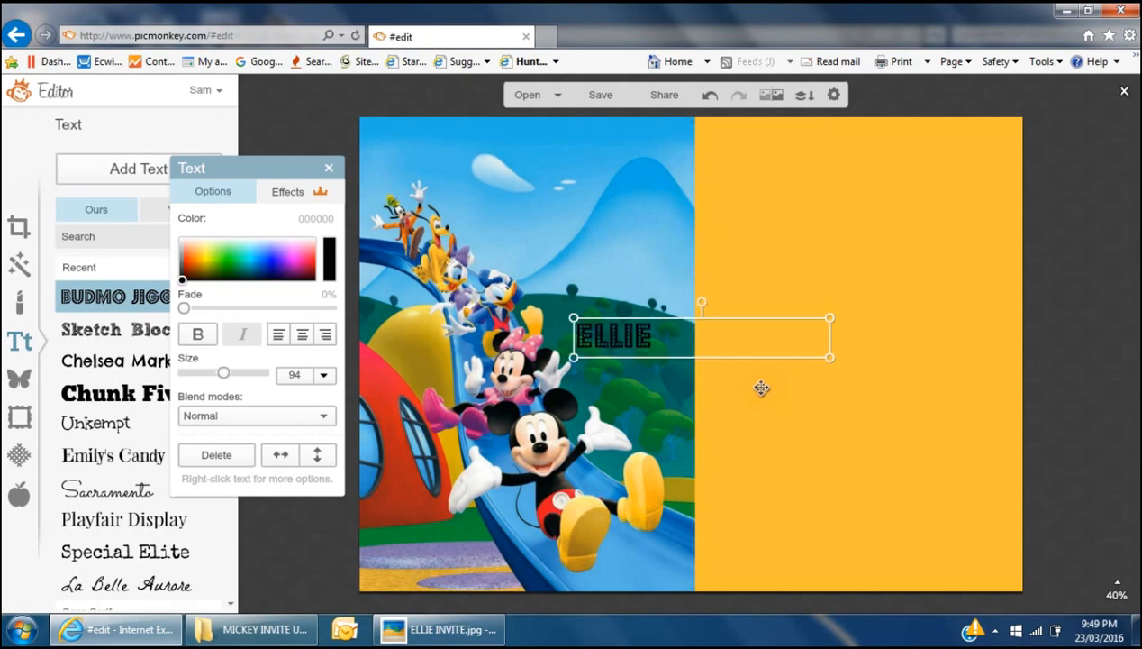
pyautogui.click(1126, 377)
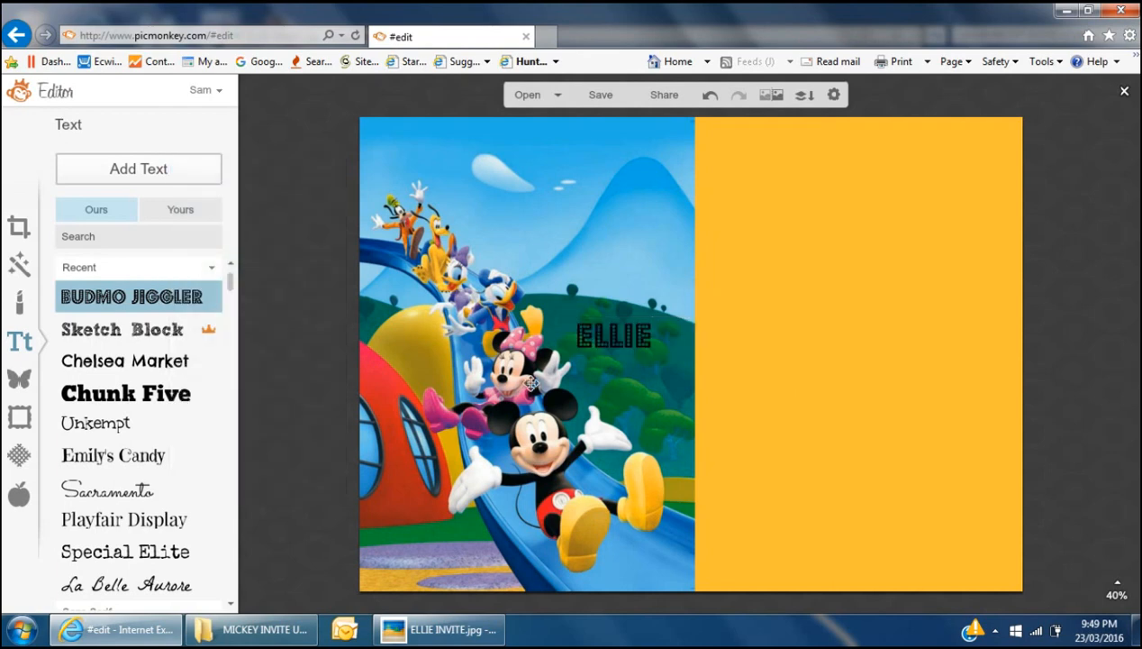
# - Delete the trial ELLIE text, leaving only the Mickey background
pyautogui.click(612, 335)
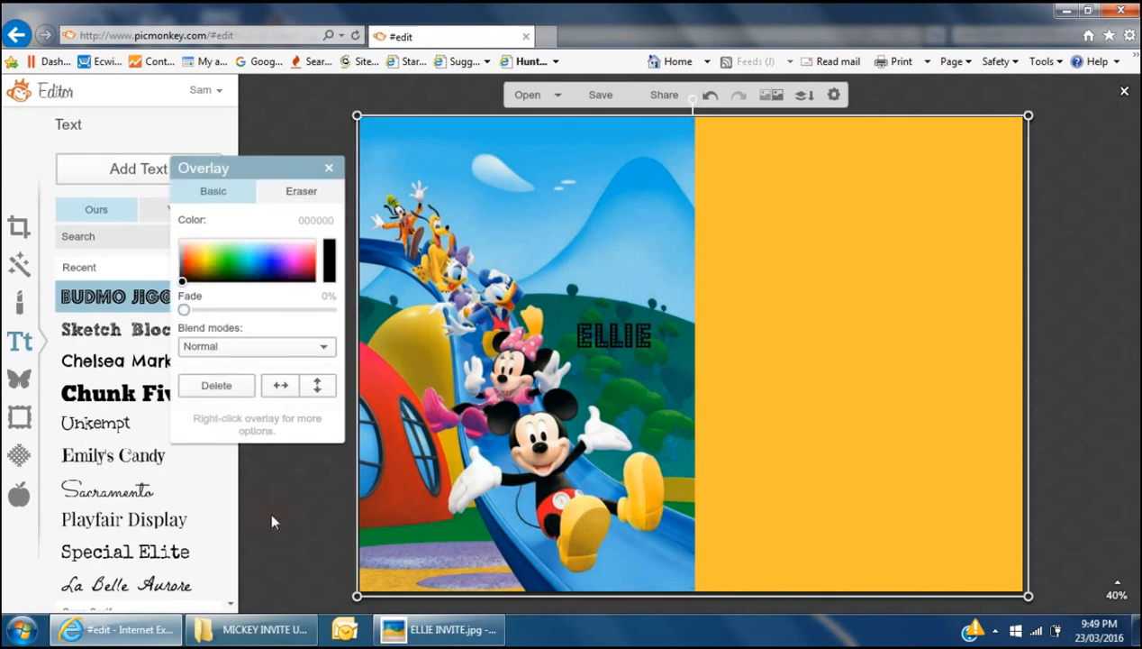
pyautogui.click(645, 338)
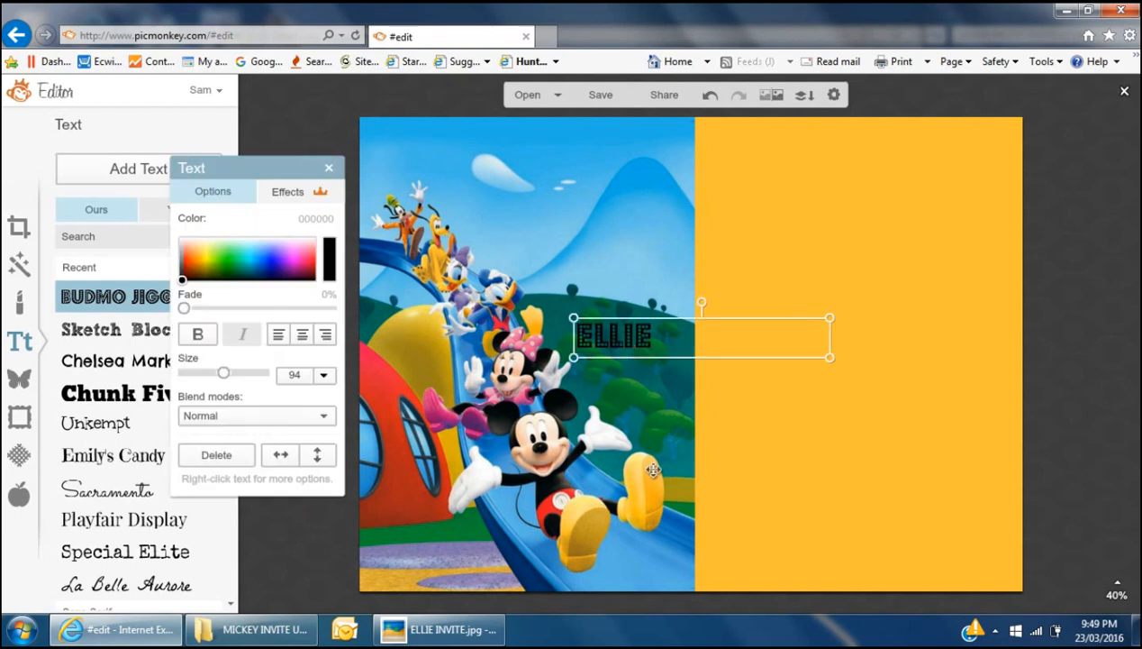
pyautogui.click(217, 455)
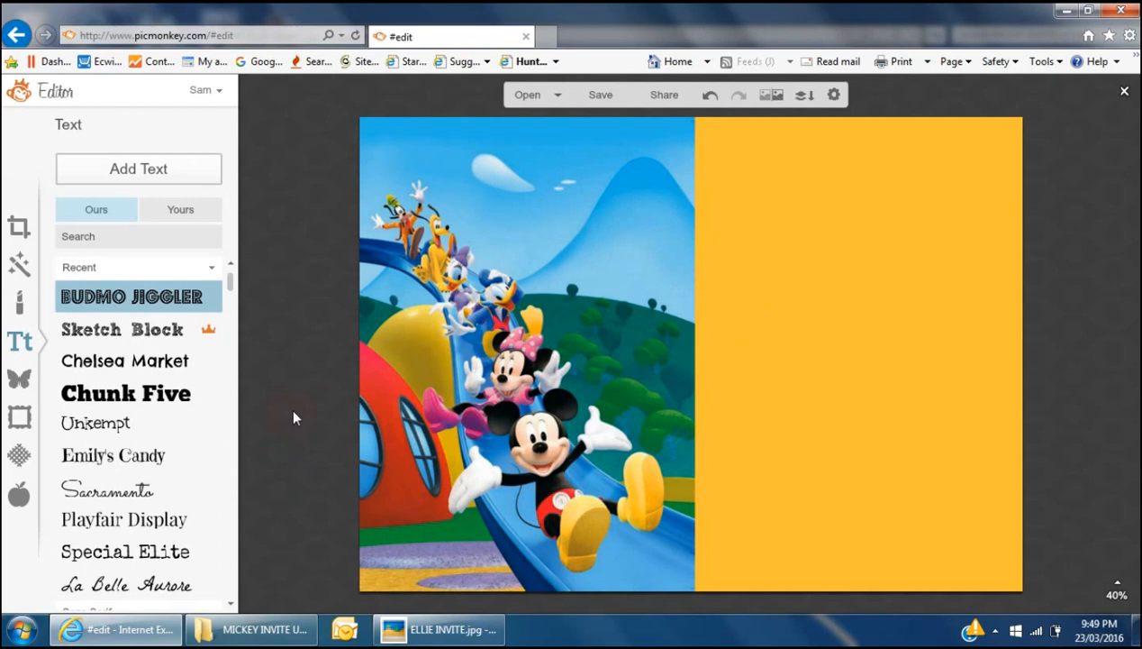
# - Drag the Mickey background overlay off the canvas's left edge, leaving it blank white
pyautogui.moveTo(865, 392); pyautogui.dragTo(184, 395)
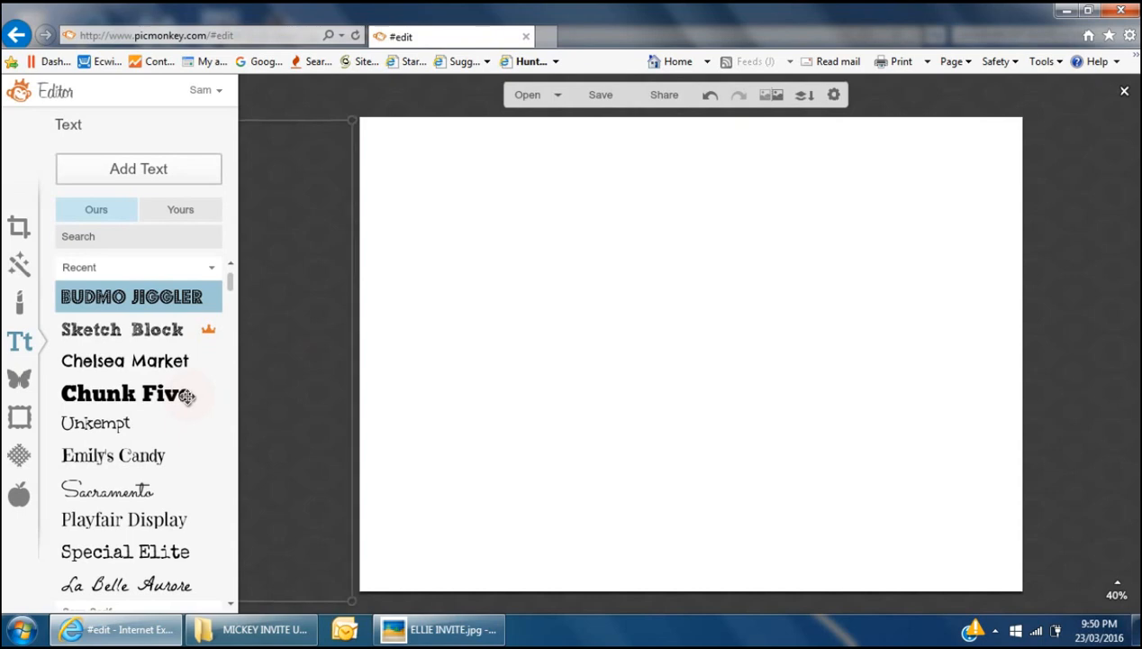
pyautogui.moveTo(186, 397); pyautogui.dragTo(863, 394)
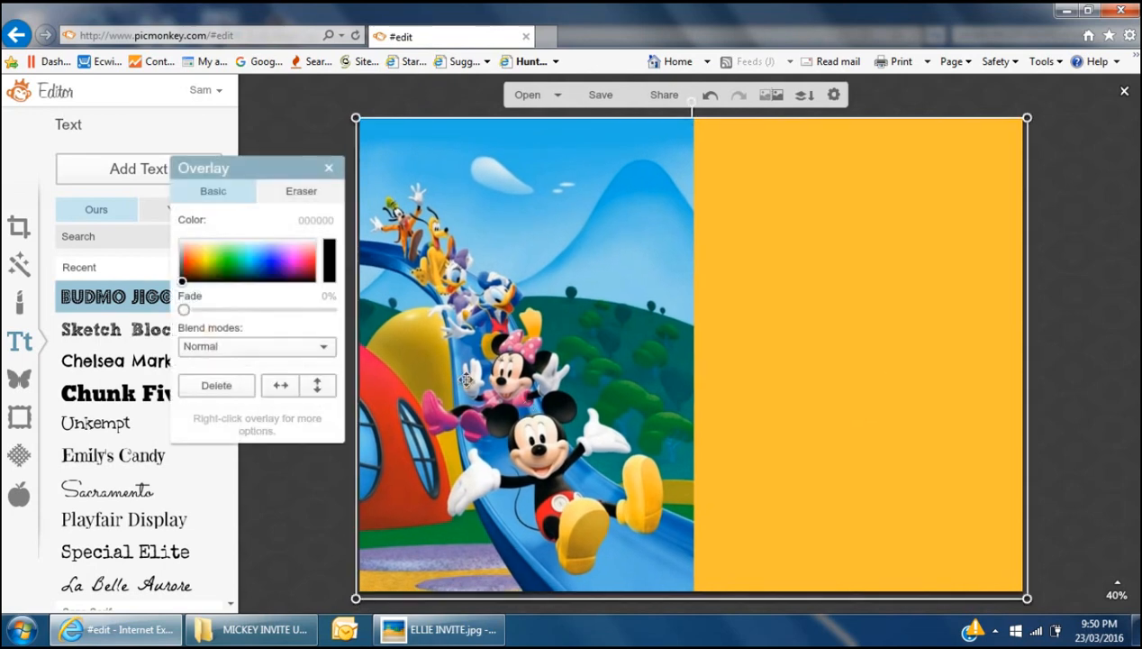
pyautogui.click(276, 481)
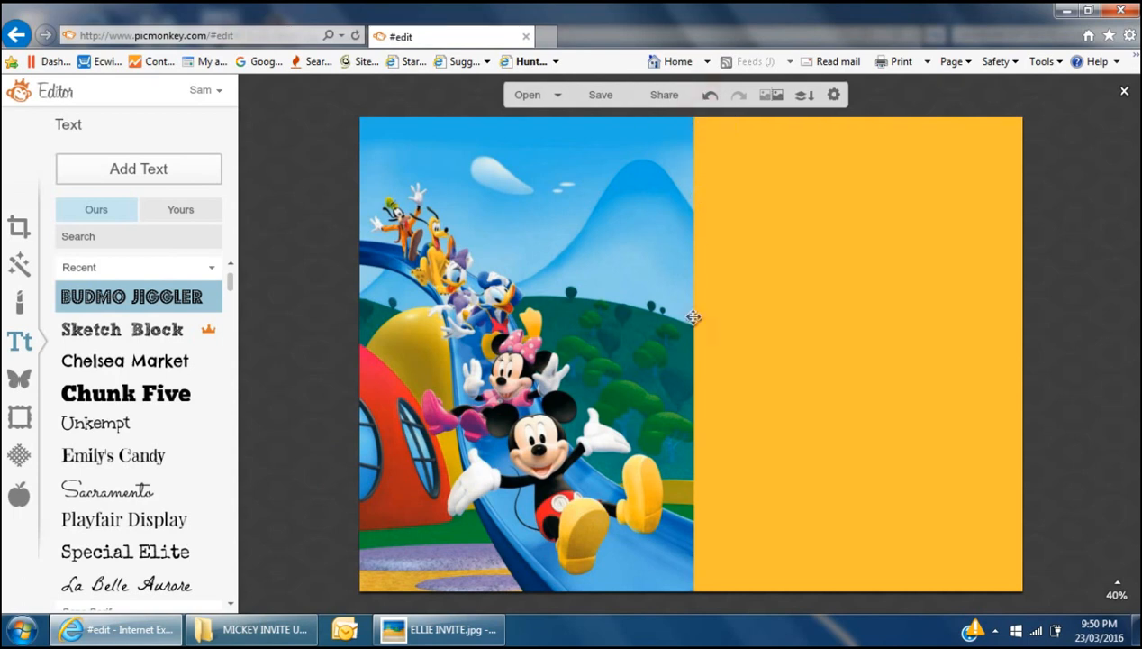
pyautogui.moveTo(804, 415); pyautogui.dragTo(114, 405)
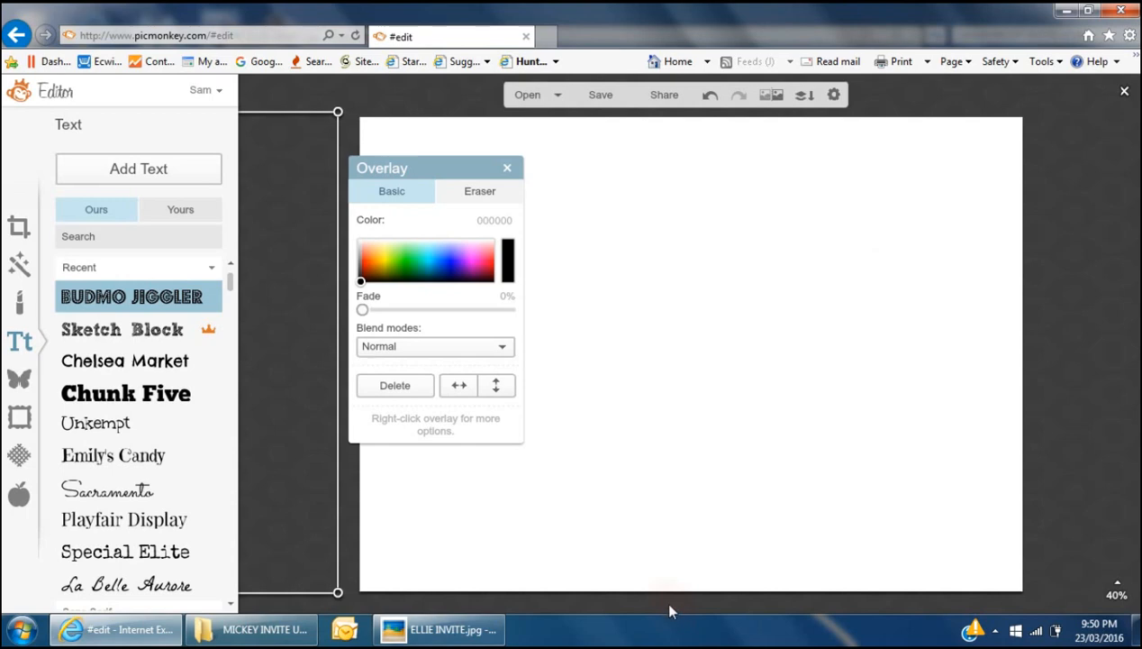
# - Add a Tahoma text box reading 'JOIN US AS WE CELEBRATE' and select its text
pyautogui.click(1065, 416)
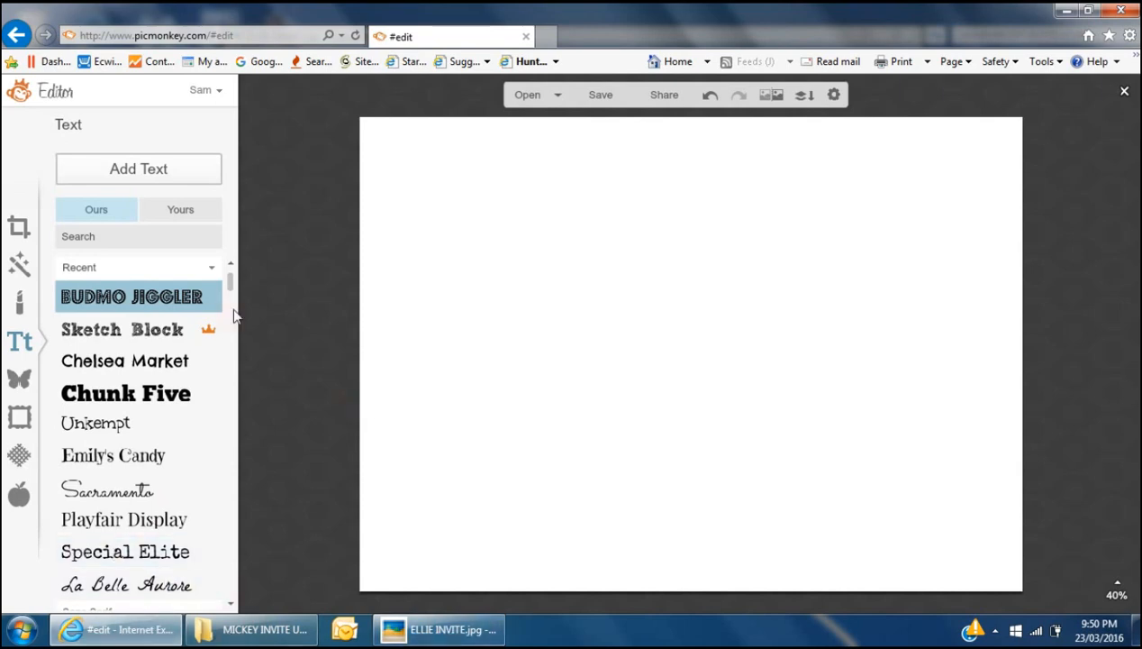
pyautogui.click(414, 634)
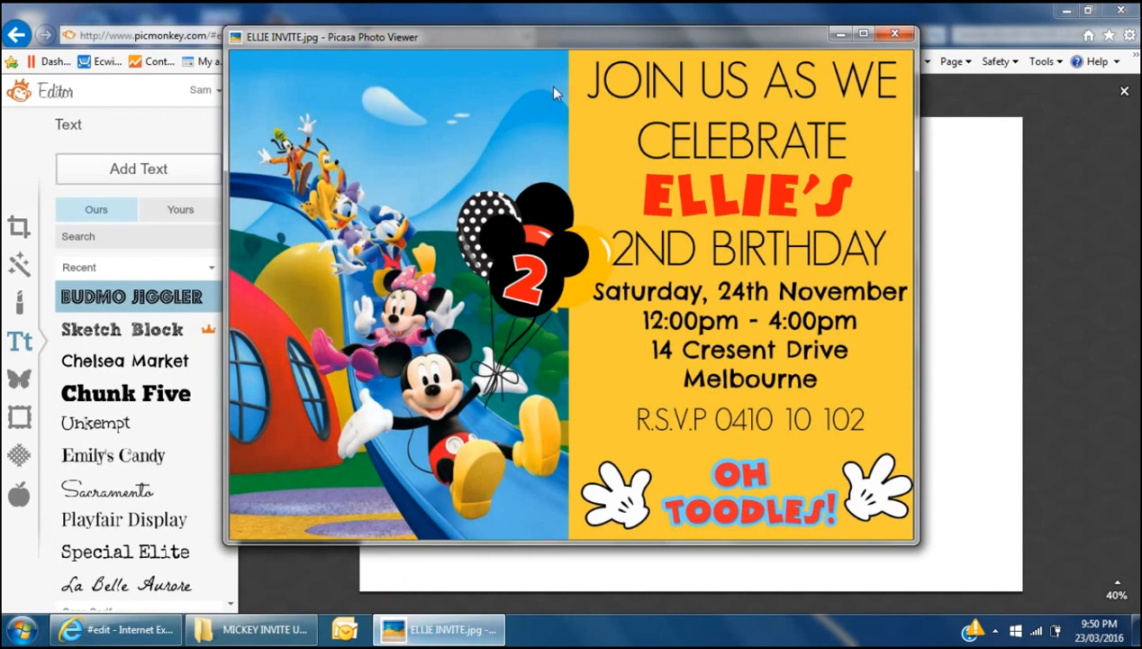
pyautogui.click(278, 565)
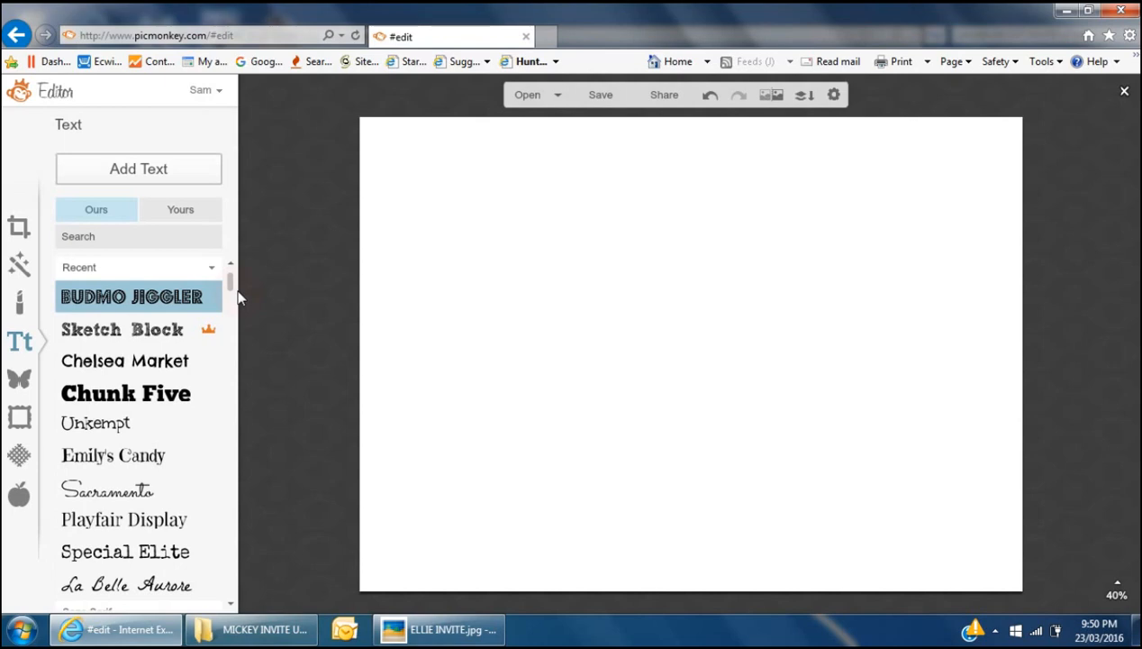
pyautogui.moveTo(231, 283); pyautogui.dragTo(237, 317)
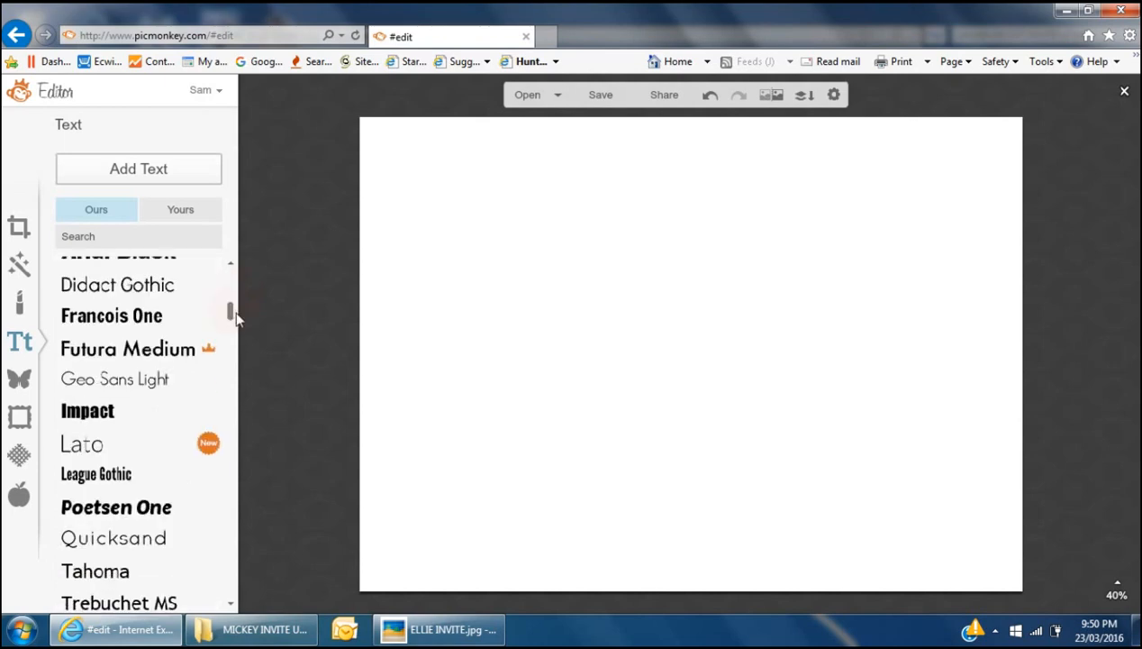
pyautogui.click(95, 569)
pyautogui.click(167, 168)
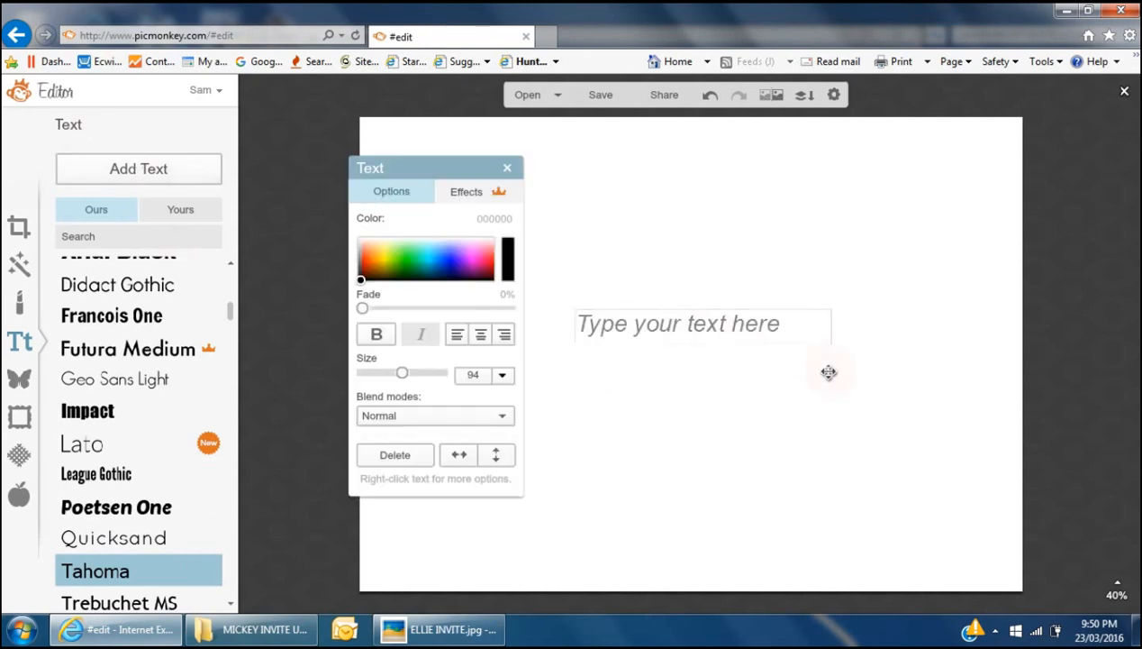
pyautogui.write('JOIN')
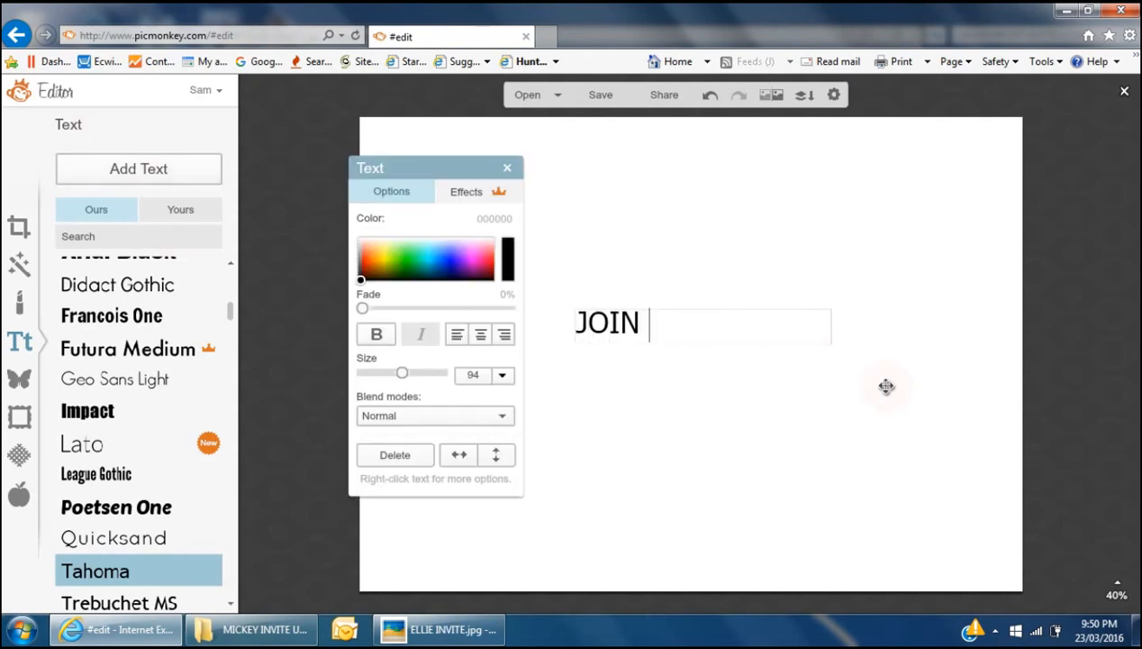
pyautogui.write(' US AS WE')
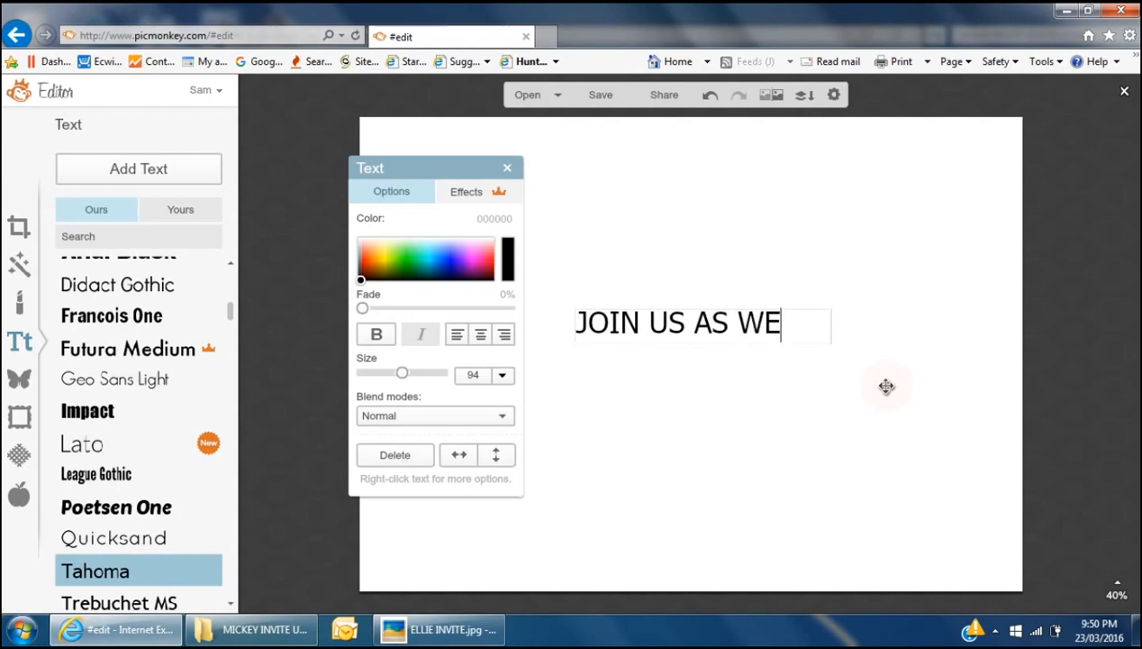
pyautogui.write(' CE')
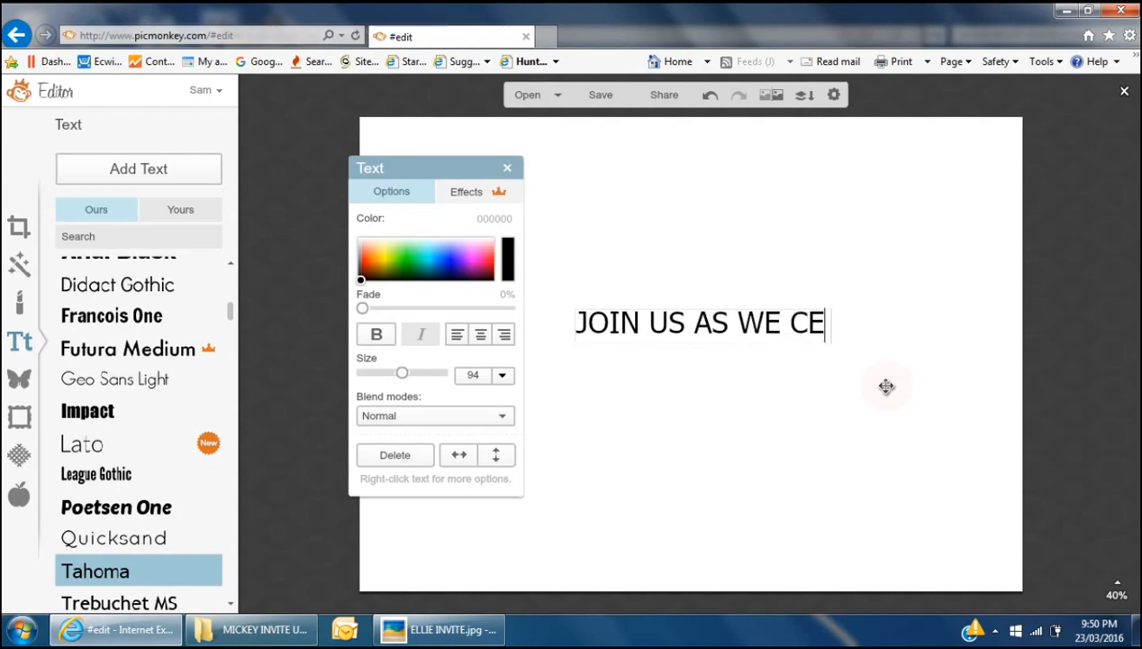
pyautogui.write('LEBRATE')
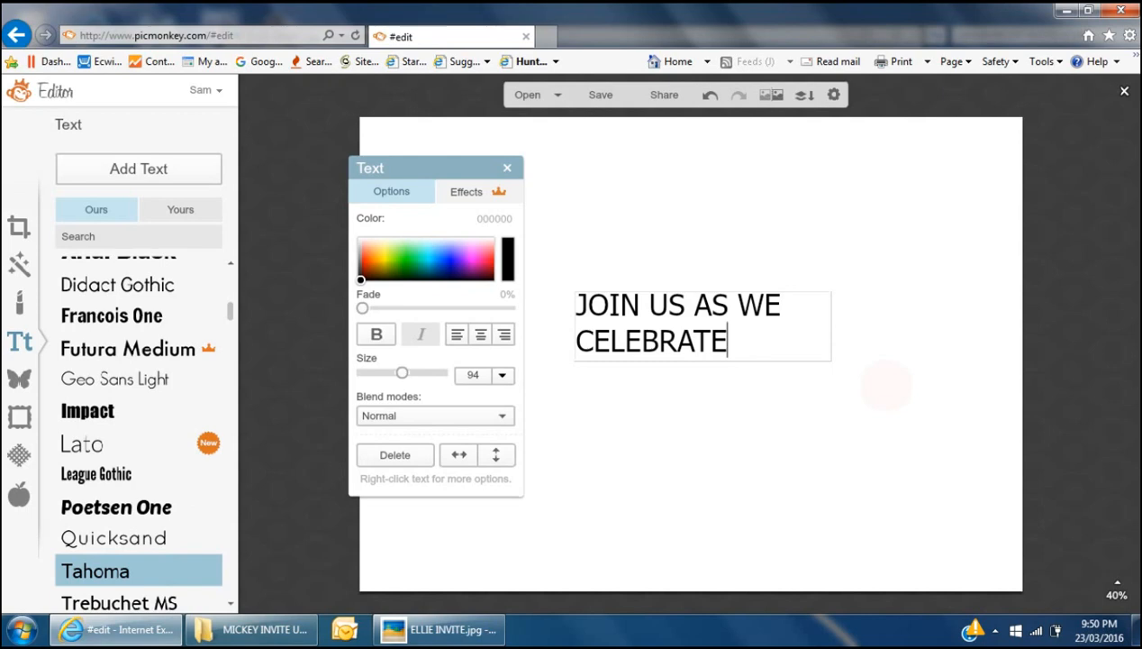
pyautogui.click(441, 629)
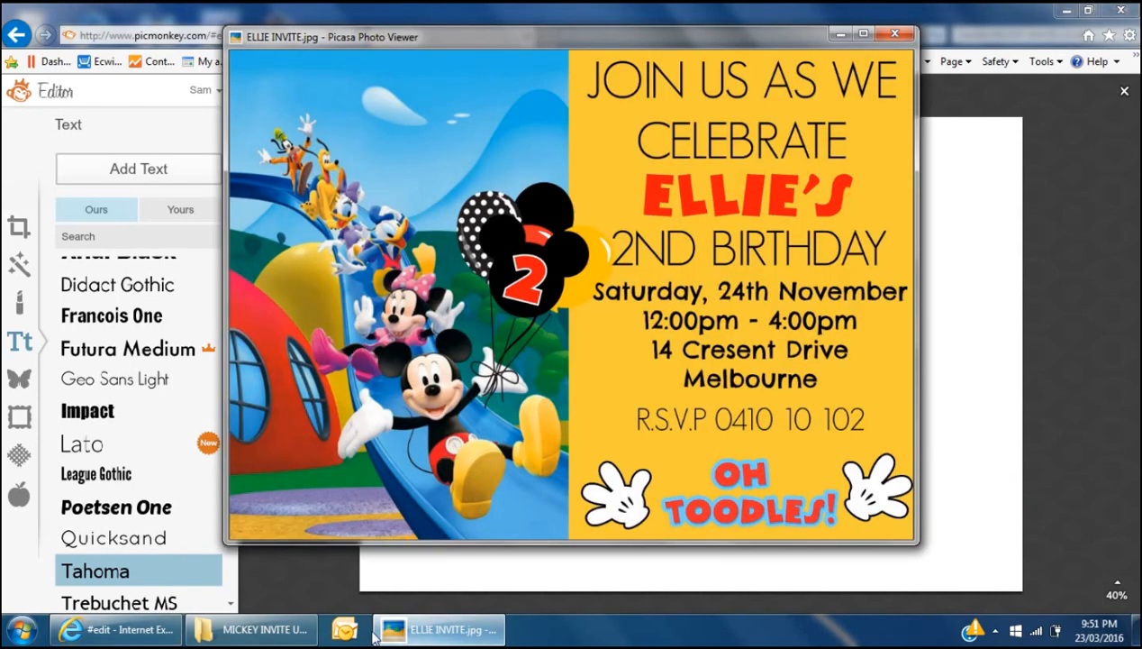
pyautogui.click(144, 630)
pyautogui.moveTo(731, 344); pyautogui.dragTo(575, 311)
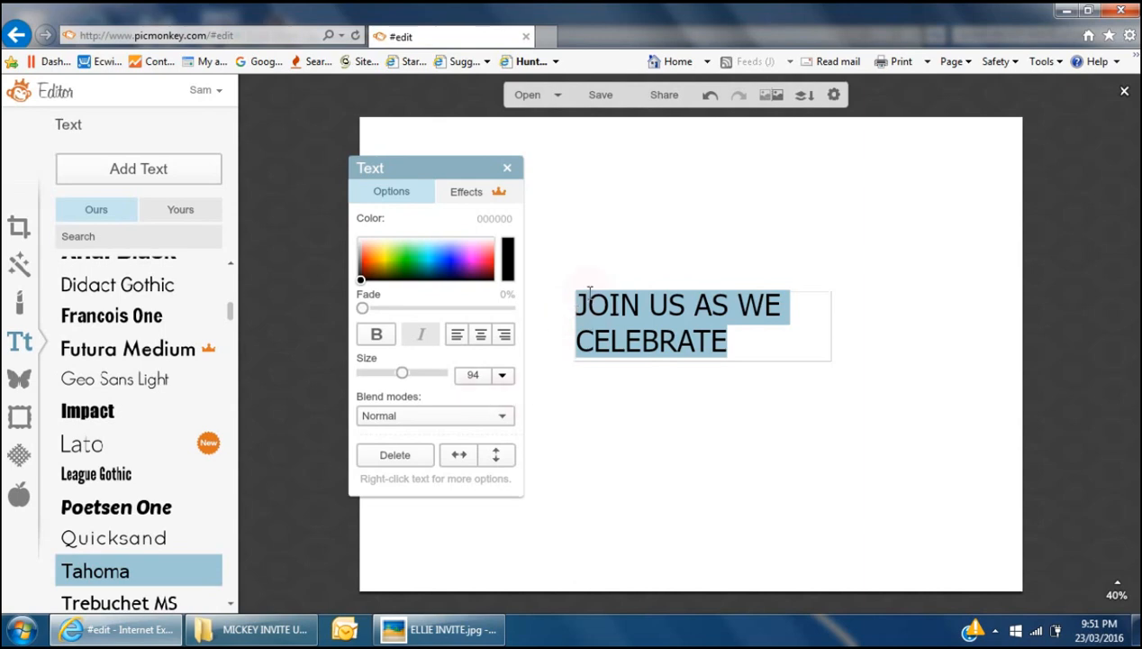
# - Centre-align the heading, move it to the canvas's top right and enlarge it
pyautogui.click(482, 337)
pyautogui.click(785, 351)
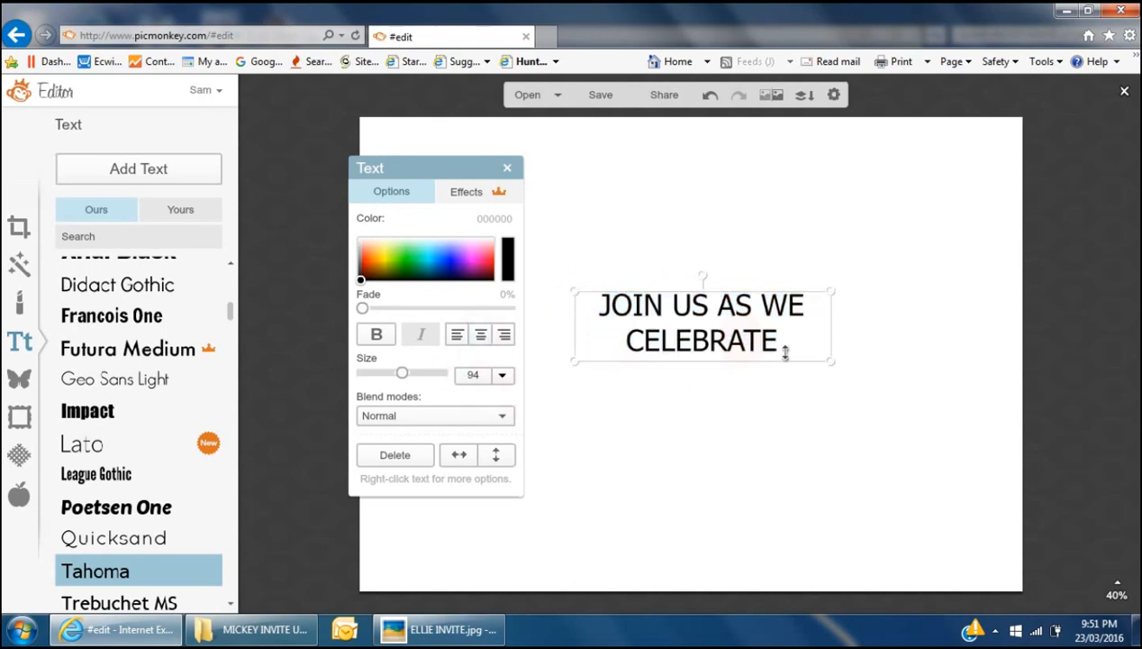
pyautogui.moveTo(701, 319); pyautogui.dragTo(883, 156)
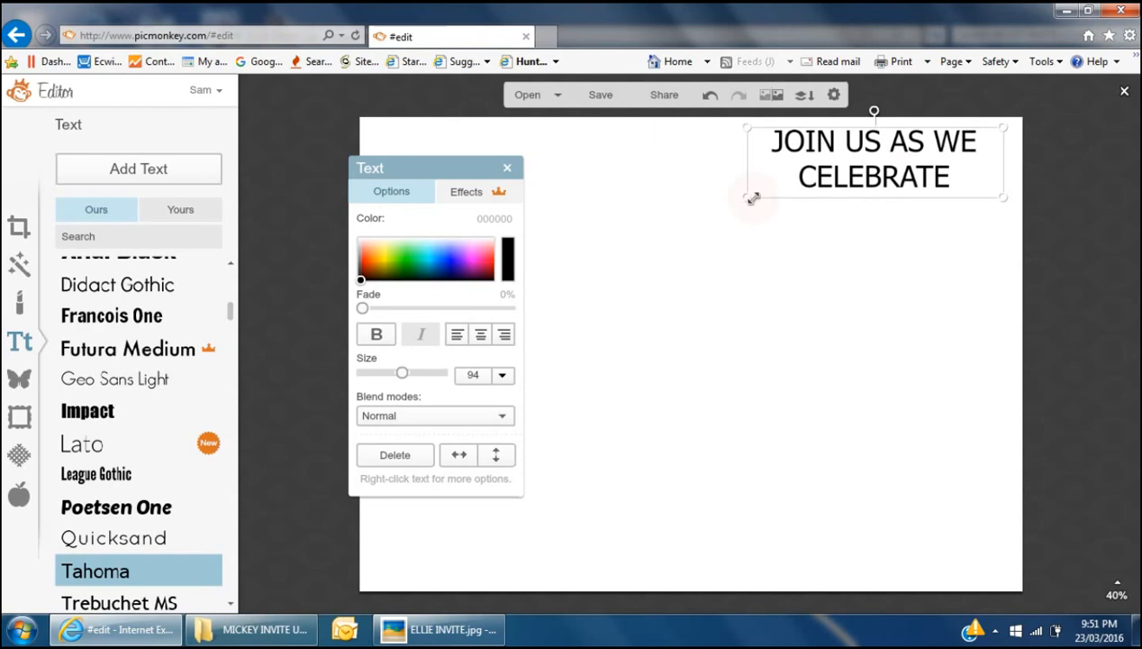
pyautogui.moveTo(750, 198); pyautogui.dragTo(696, 233)
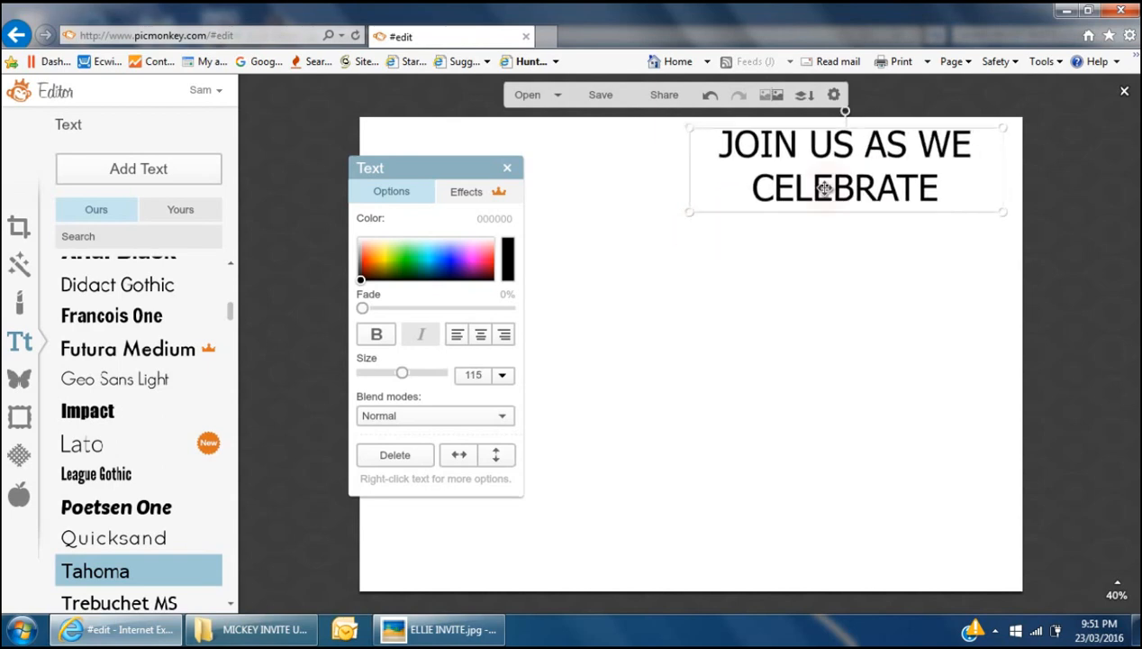
pyautogui.moveTo(830, 187); pyautogui.dragTo(854, 183)
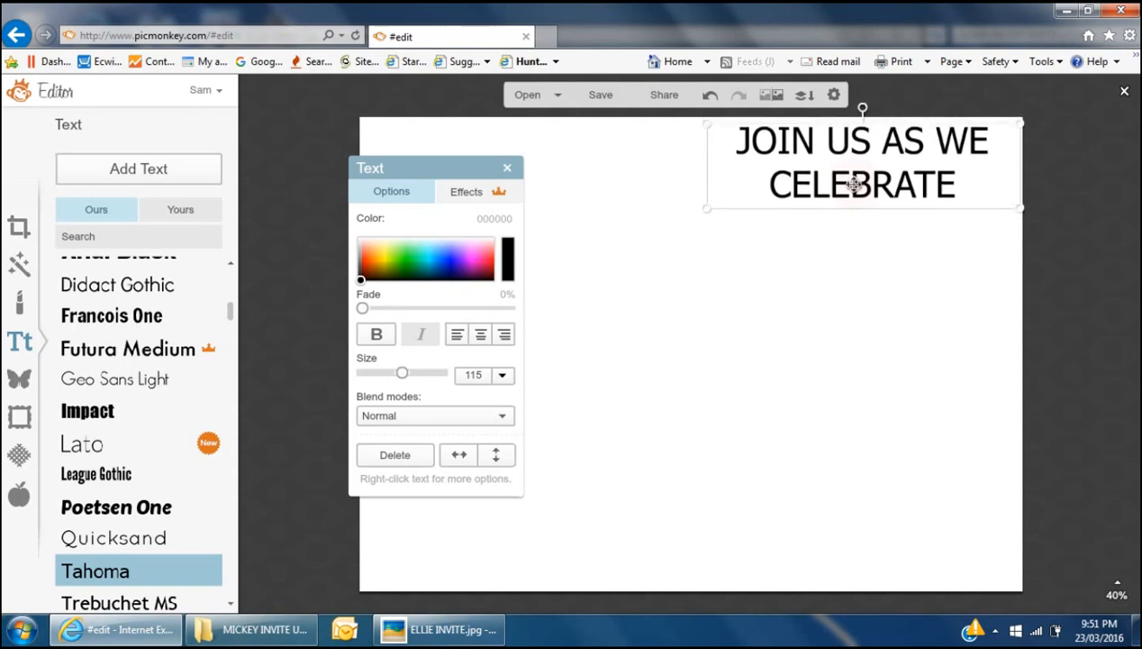
pyautogui.click(1043, 315)
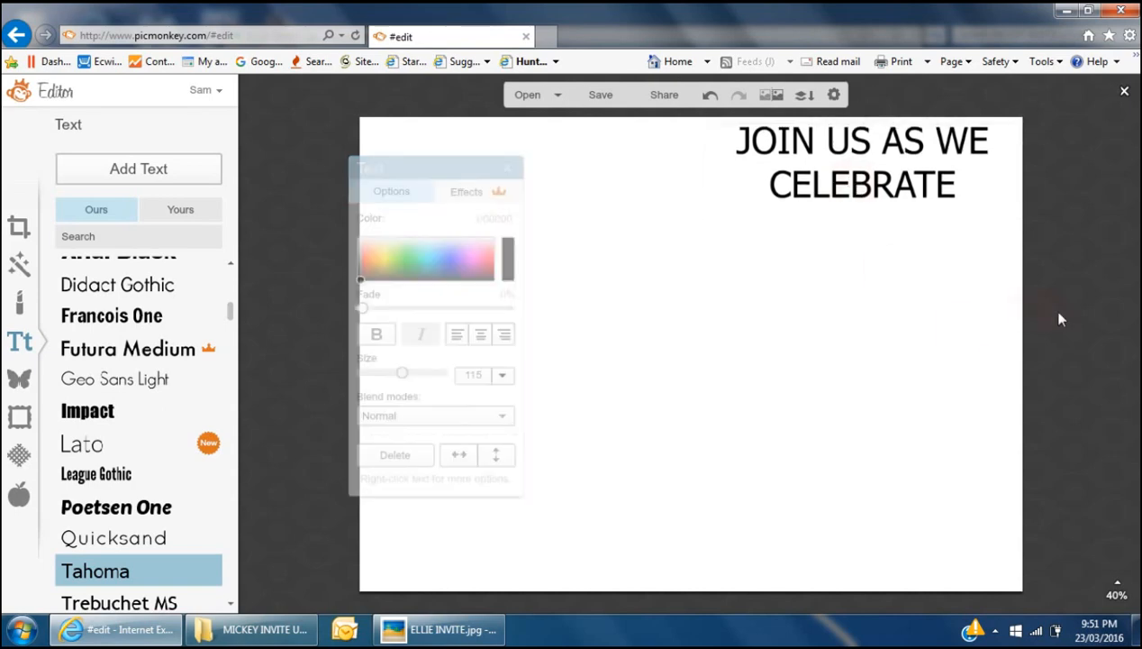
pyautogui.click(485, 636)
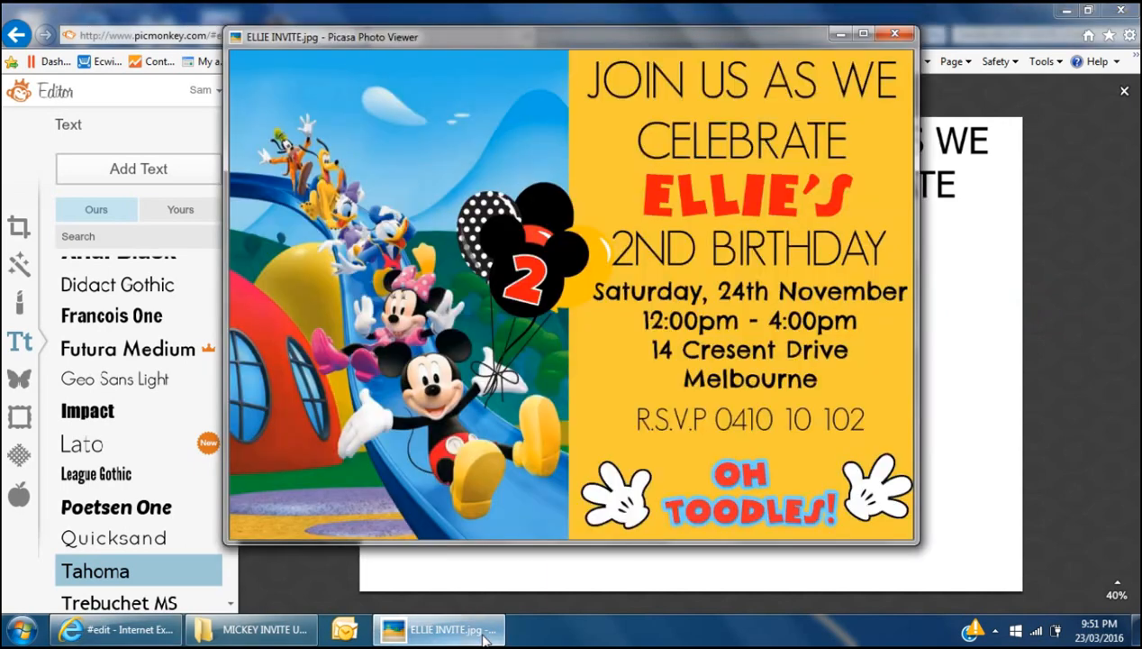
pyautogui.click(117, 629)
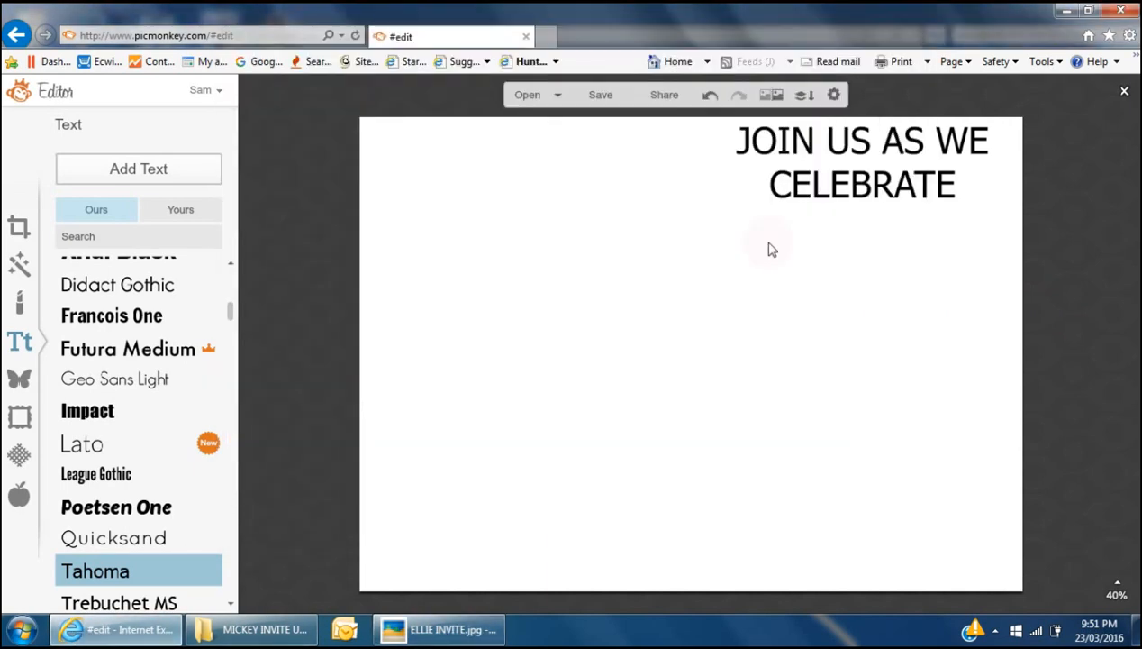
# - Enlarge the heading to size 134, nudge it right and compare with the reference invite
pyautogui.click(823, 186)
pyautogui.moveTo(709, 211); pyautogui.dragTo(661, 236)
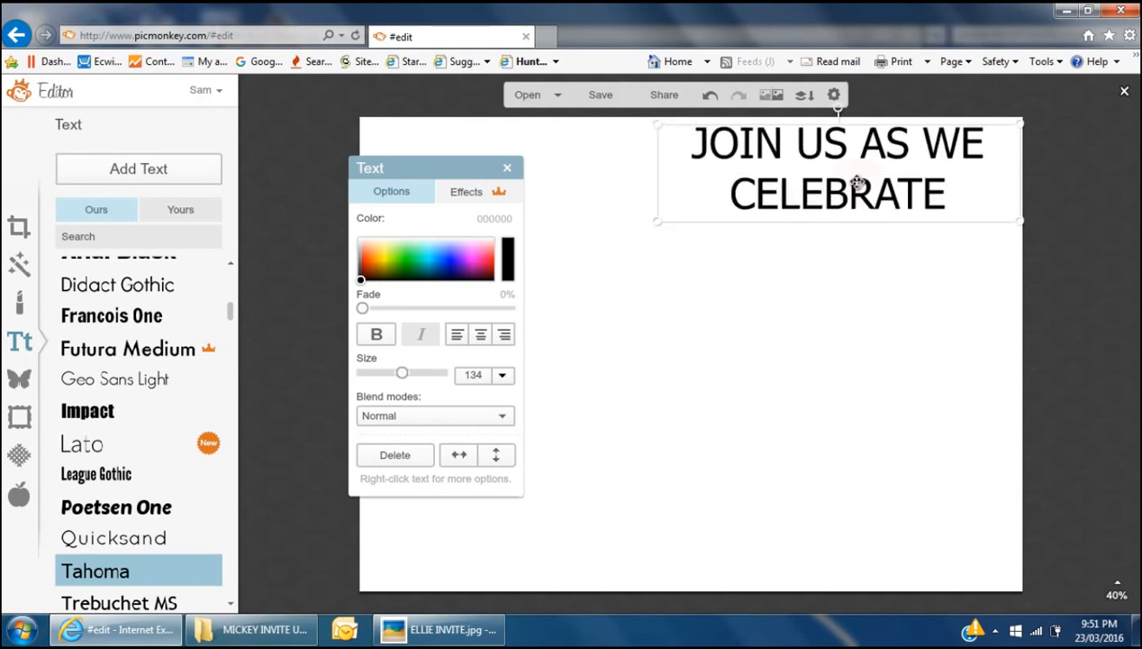
pyautogui.moveTo(862, 191); pyautogui.dragTo(879, 195)
pyautogui.click(886, 261)
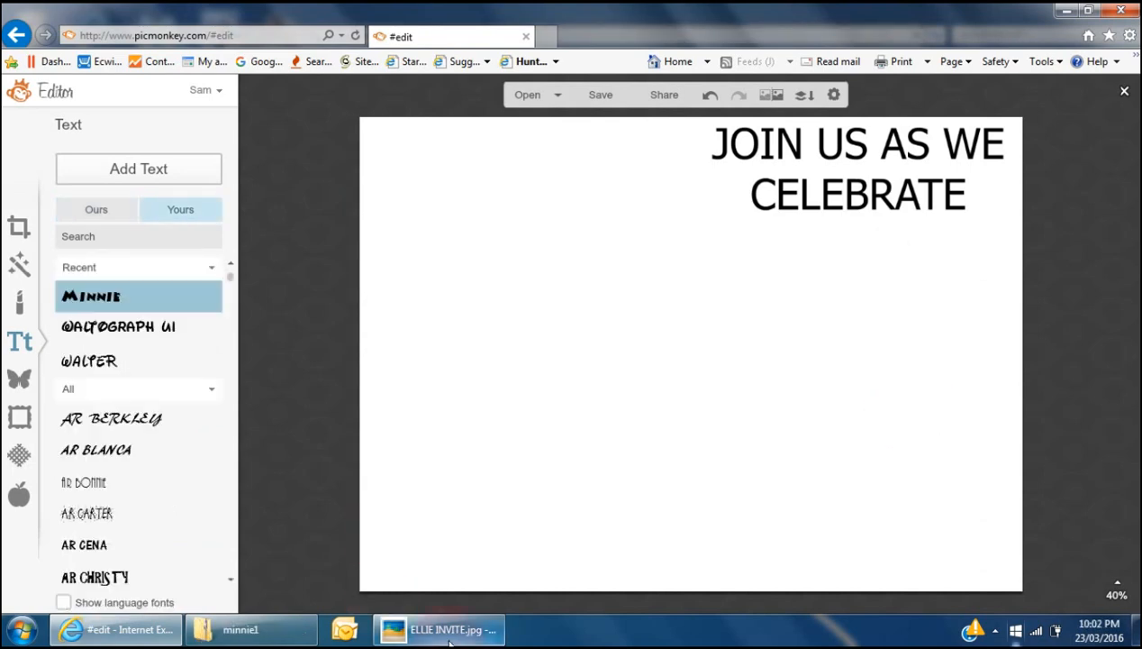
pyautogui.click(449, 630)
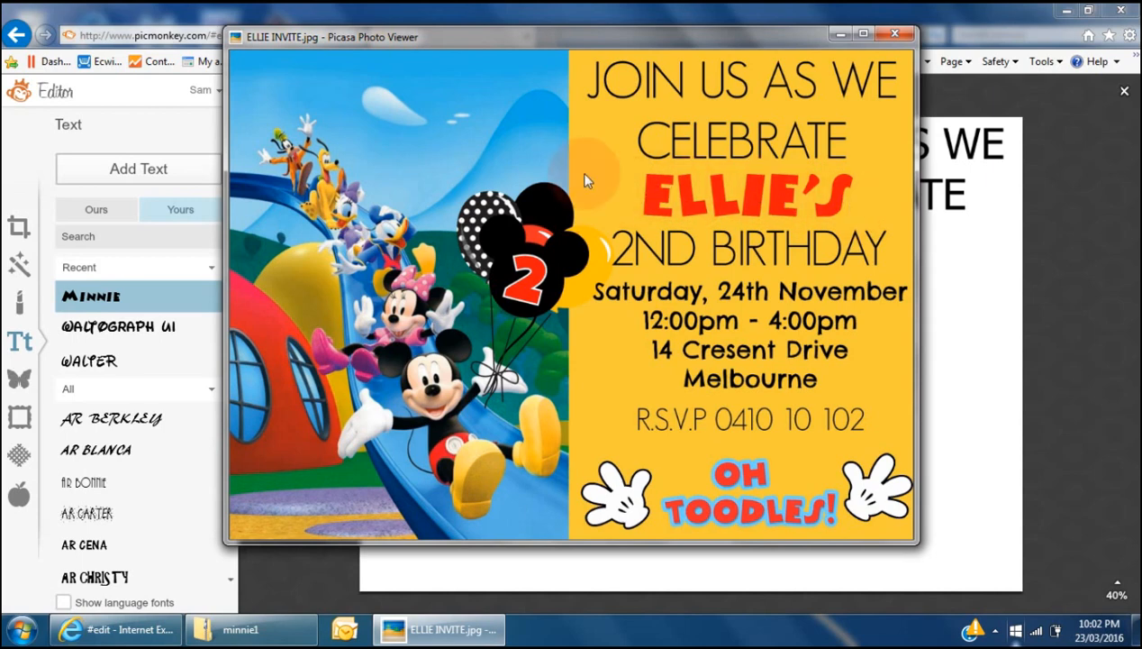
# - Preview the Minnie font from the minnie1 zip folder, then return to the PicMonkey invitation
pyautogui.click(840, 34)
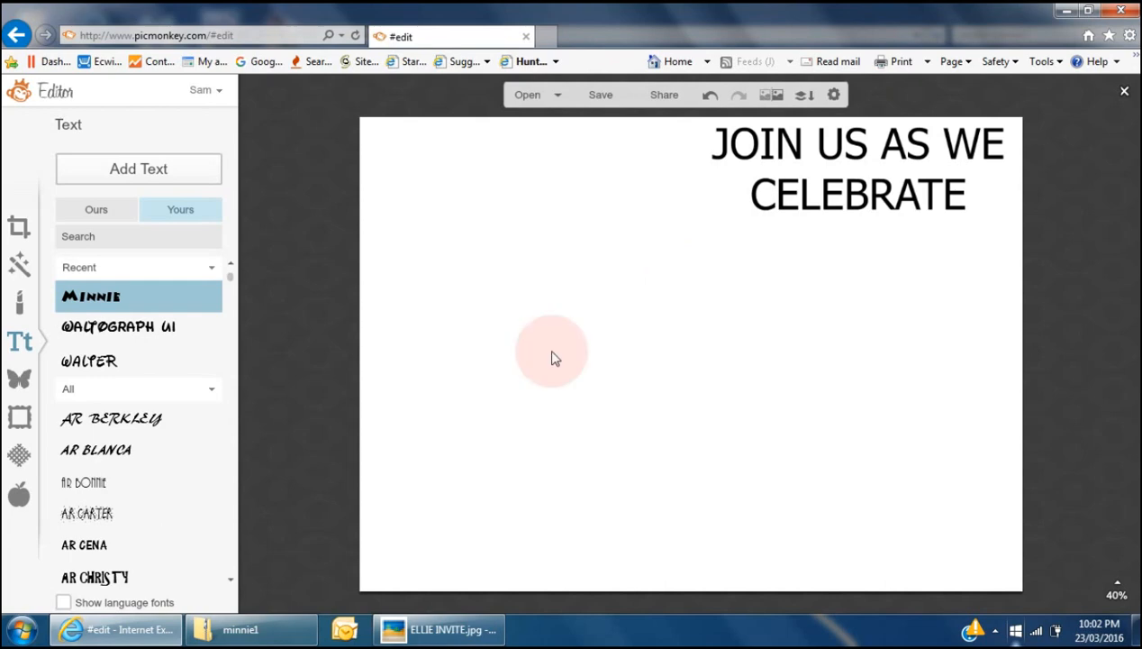
pyautogui.click(275, 629)
pyautogui.click(265, 34)
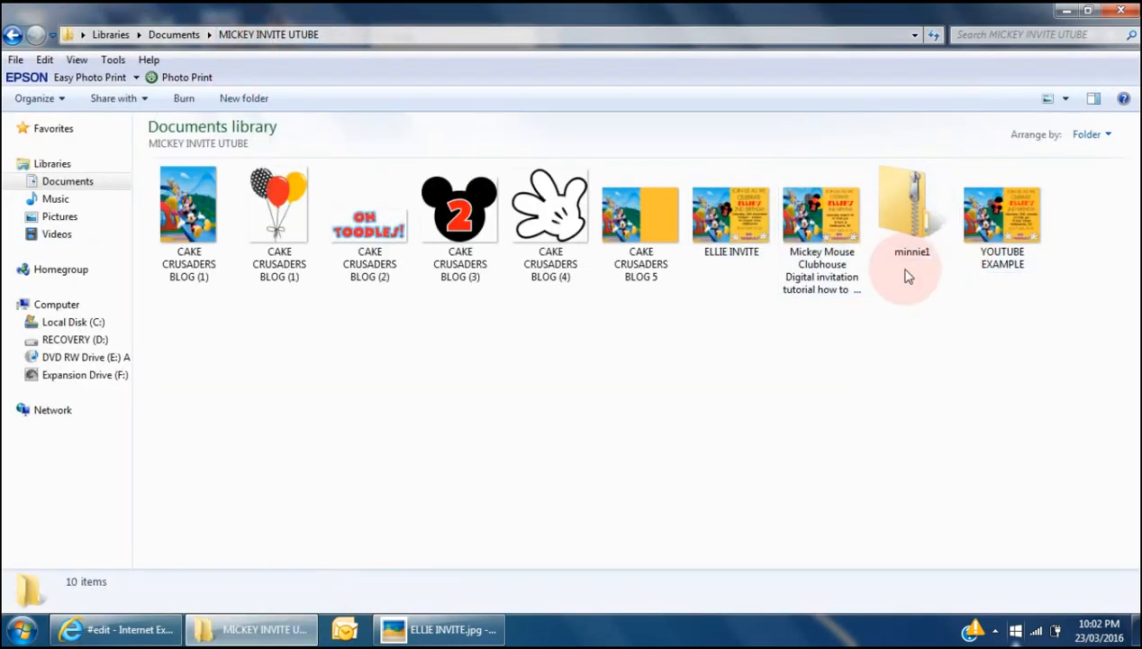
pyautogui.doubleClick(912, 221)
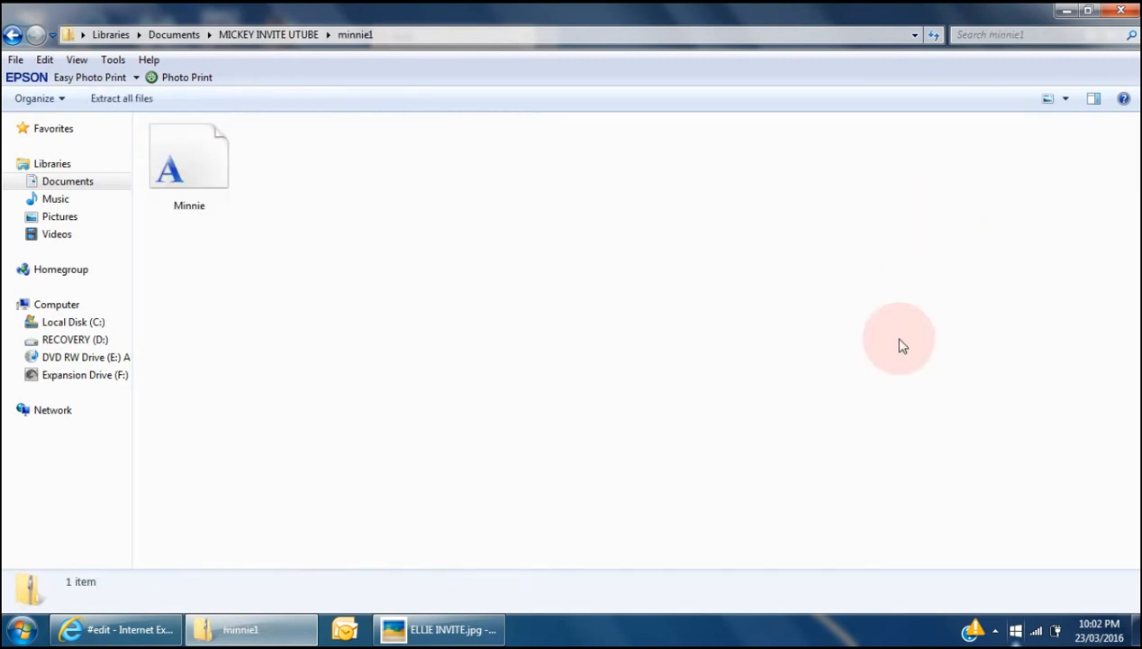
pyautogui.click(213, 182)
pyautogui.doubleClick(212, 183)
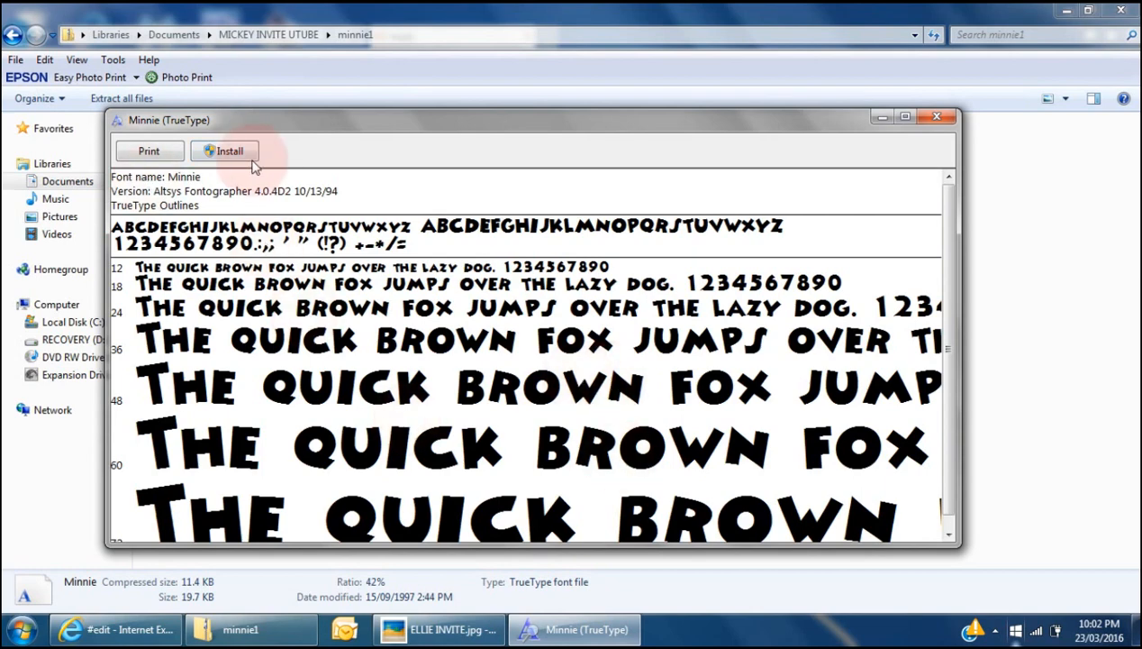
pyautogui.click(936, 120)
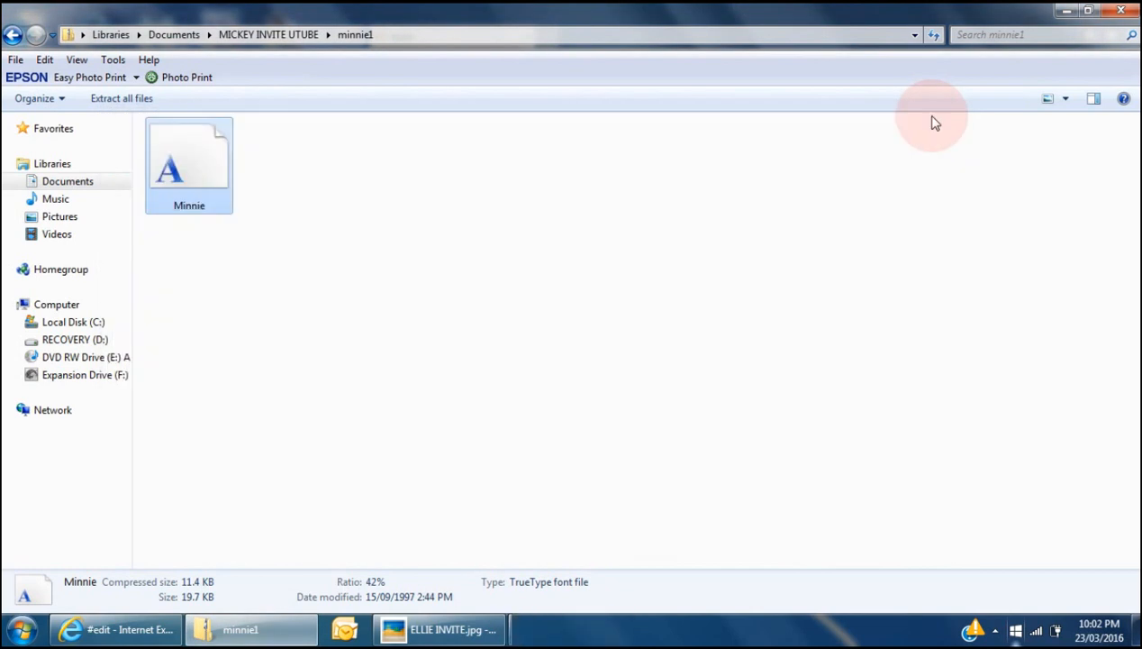
pyautogui.click(268, 34)
pyautogui.click(121, 629)
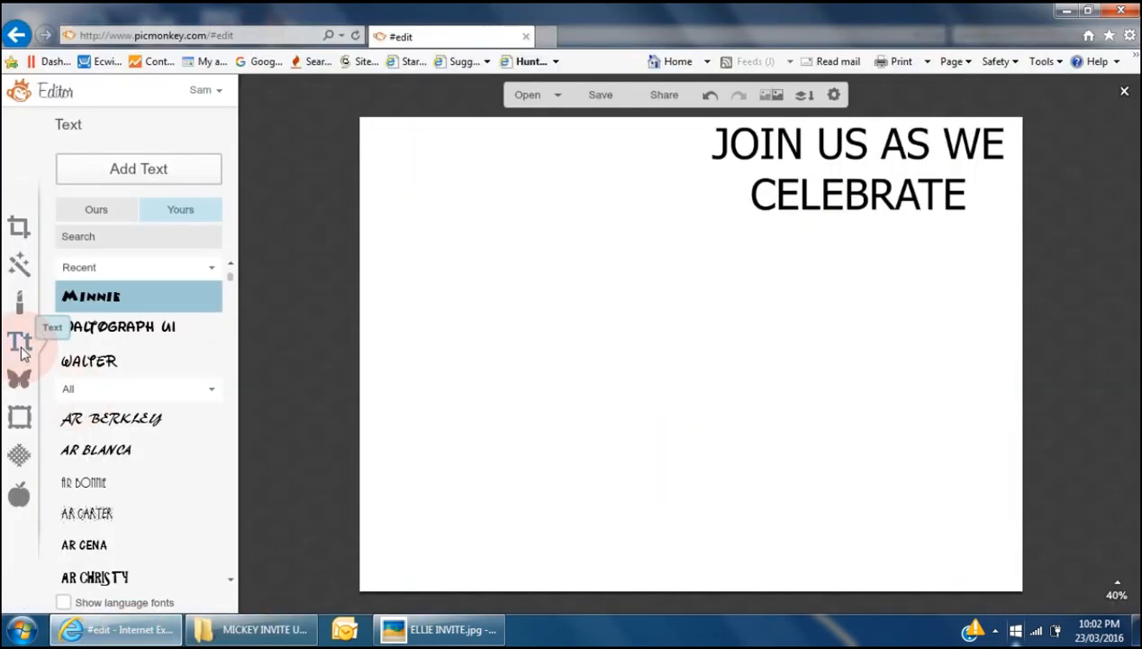
# - Add an empty text box set in the Minnie font from your own uploaded fonts
pyautogui.click(22, 349)
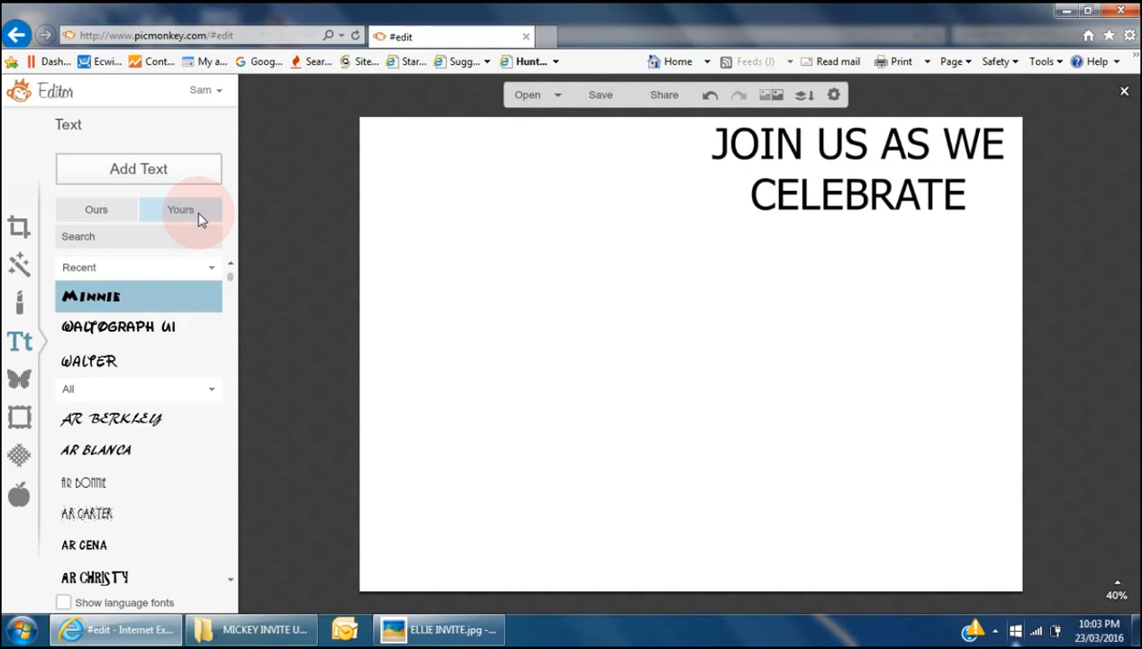
pyautogui.click(112, 215)
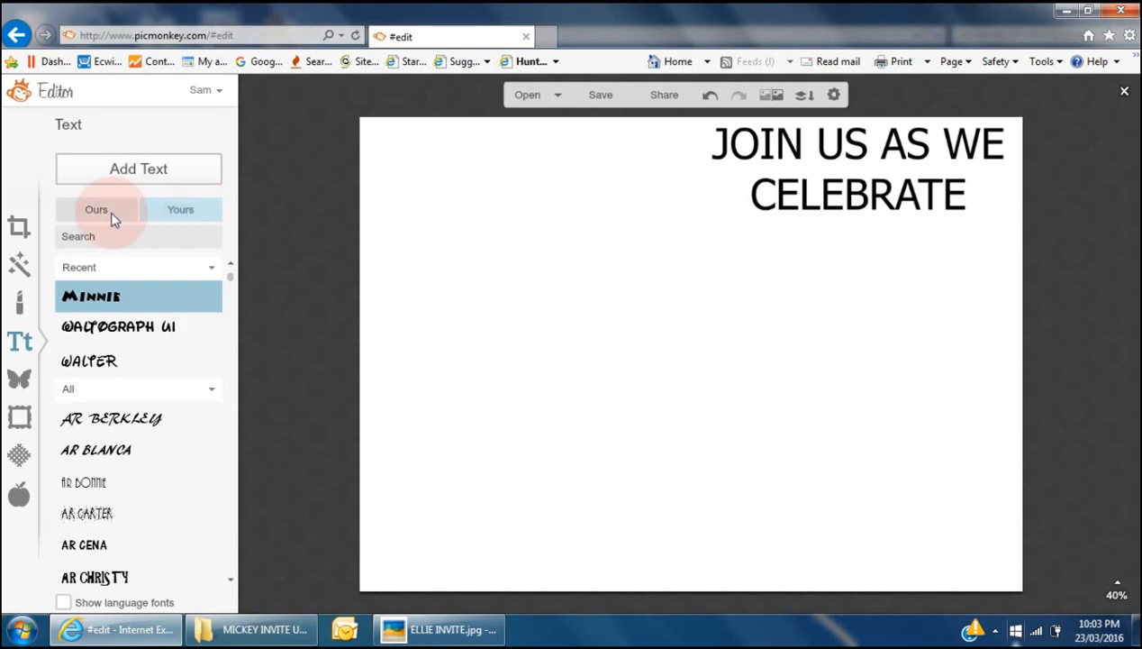
pyautogui.click(192, 210)
pyautogui.click(104, 301)
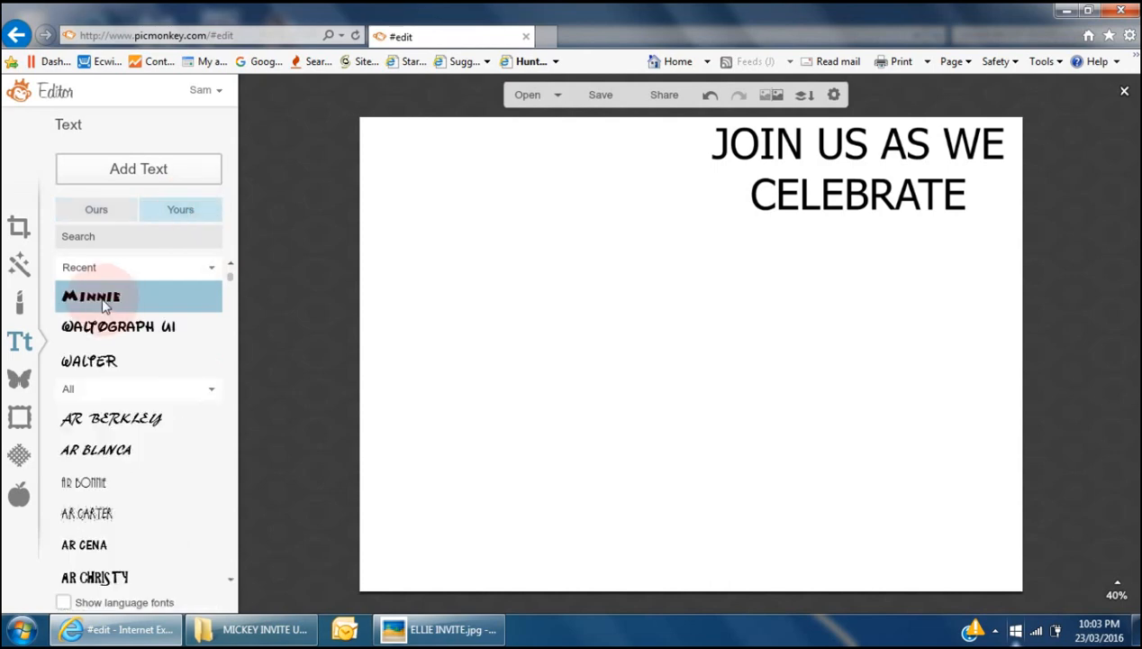
pyautogui.moveTo(230, 277); pyautogui.dragTo(233, 267)
pyautogui.click(148, 171)
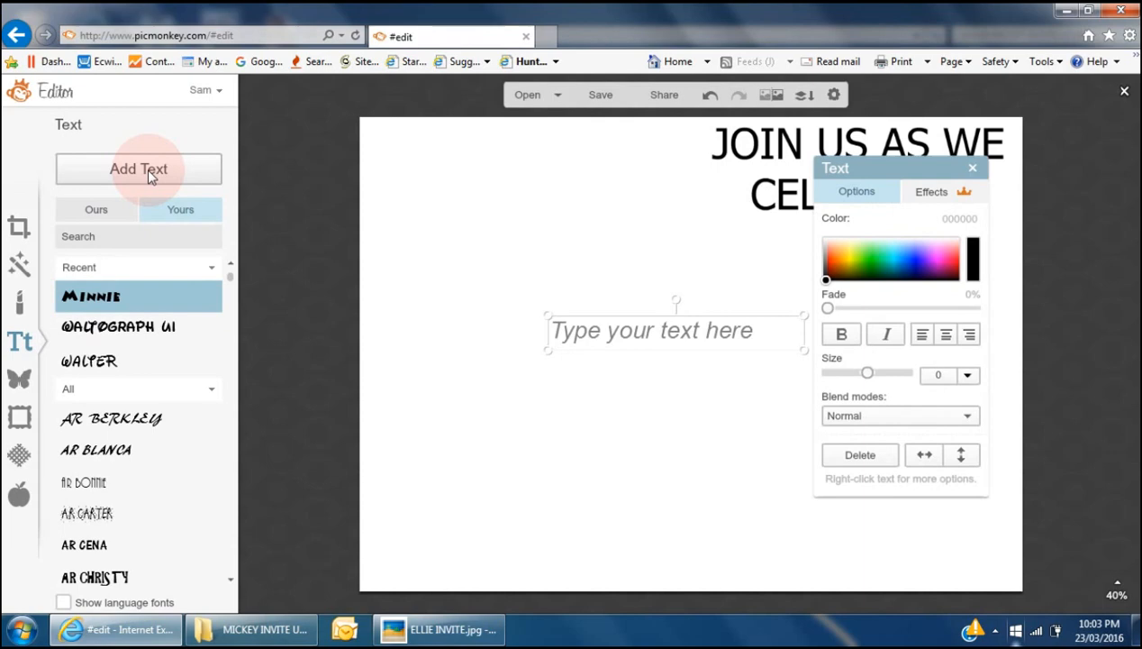
# - Type ELLIE'S in the new text box and colour it bright red (ff1206)
pyautogui.click(611, 330)
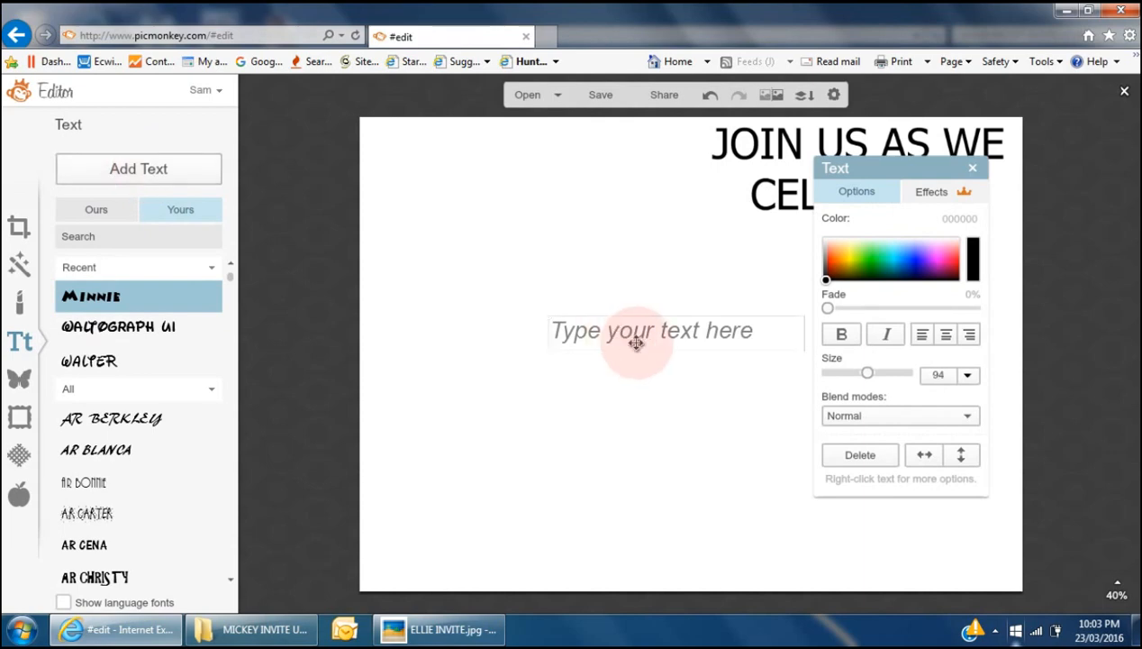
pyautogui.write("ELLIE'S")
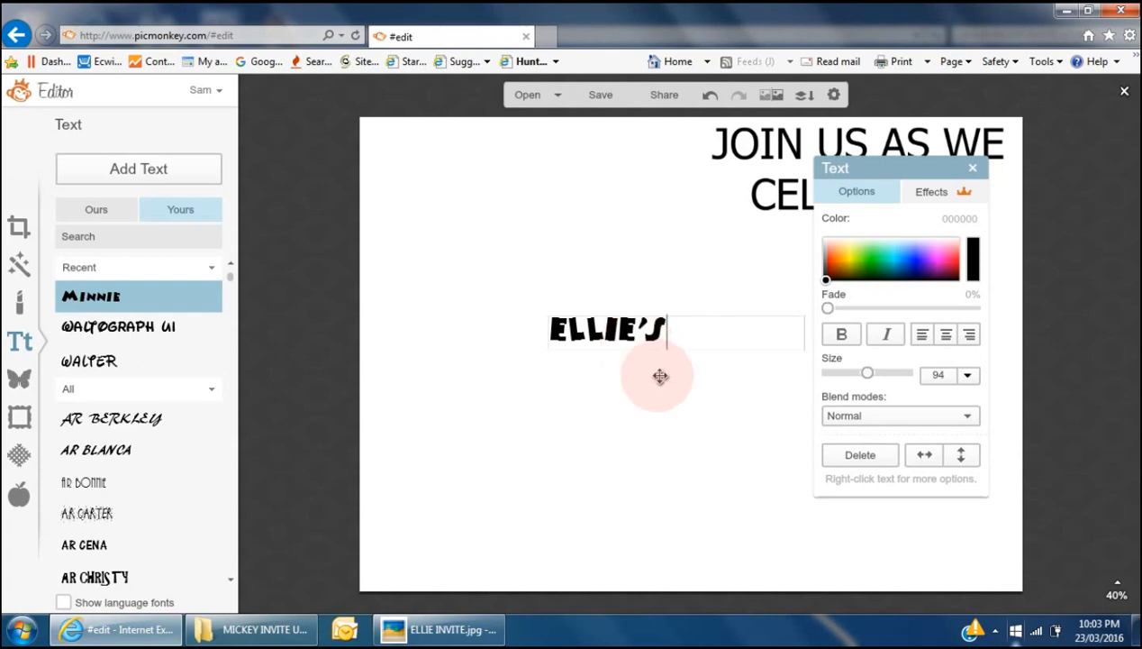
pyautogui.moveTo(683, 331); pyautogui.dragTo(549, 329)
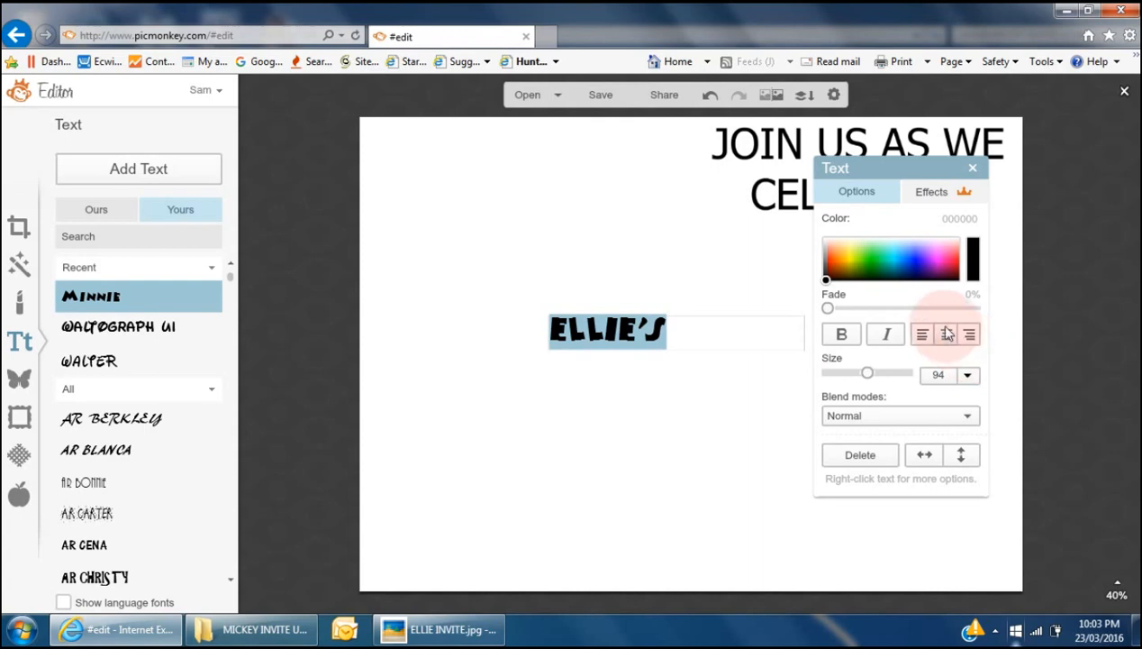
pyautogui.click(829, 268)
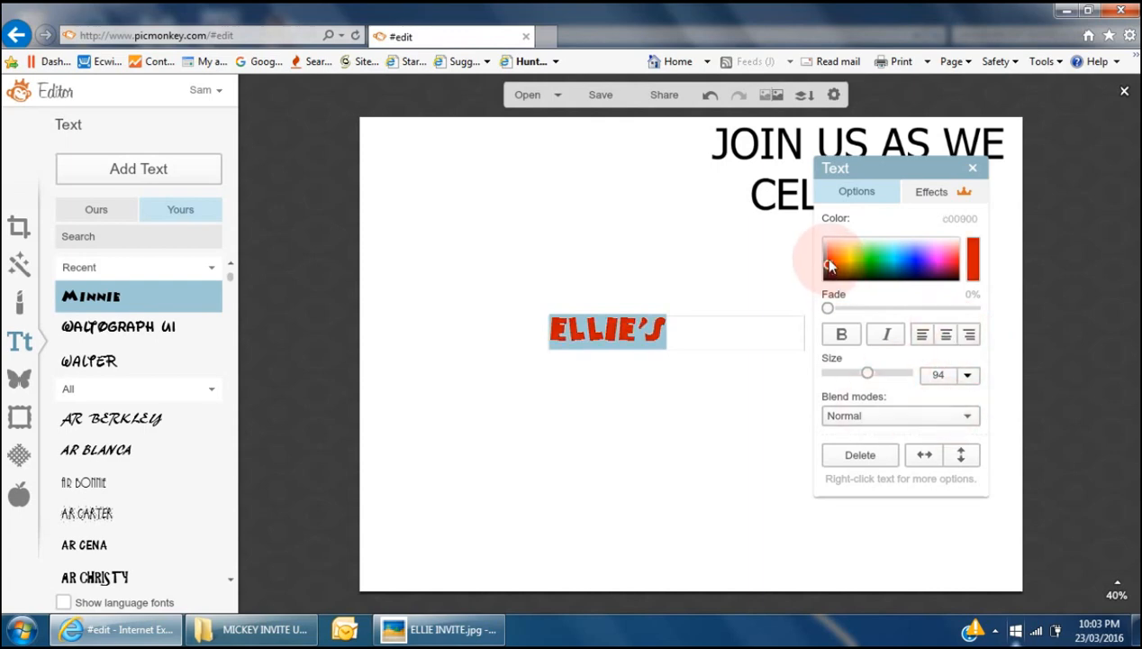
pyautogui.click(828, 260)
pyautogui.click(751, 387)
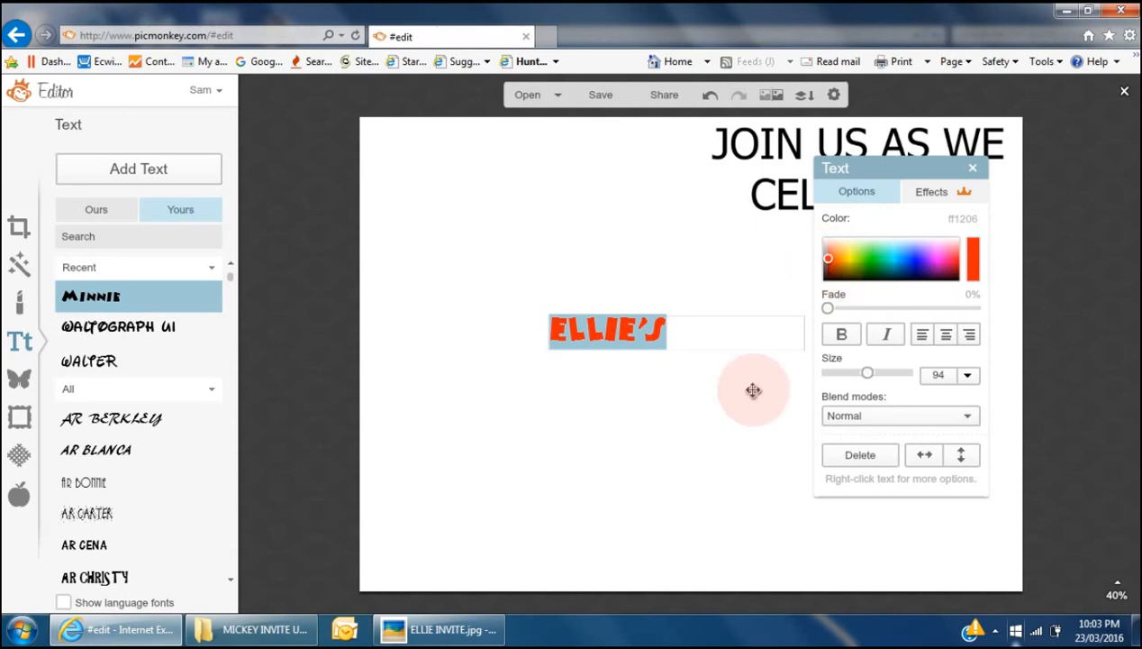
pyautogui.click(682, 436)
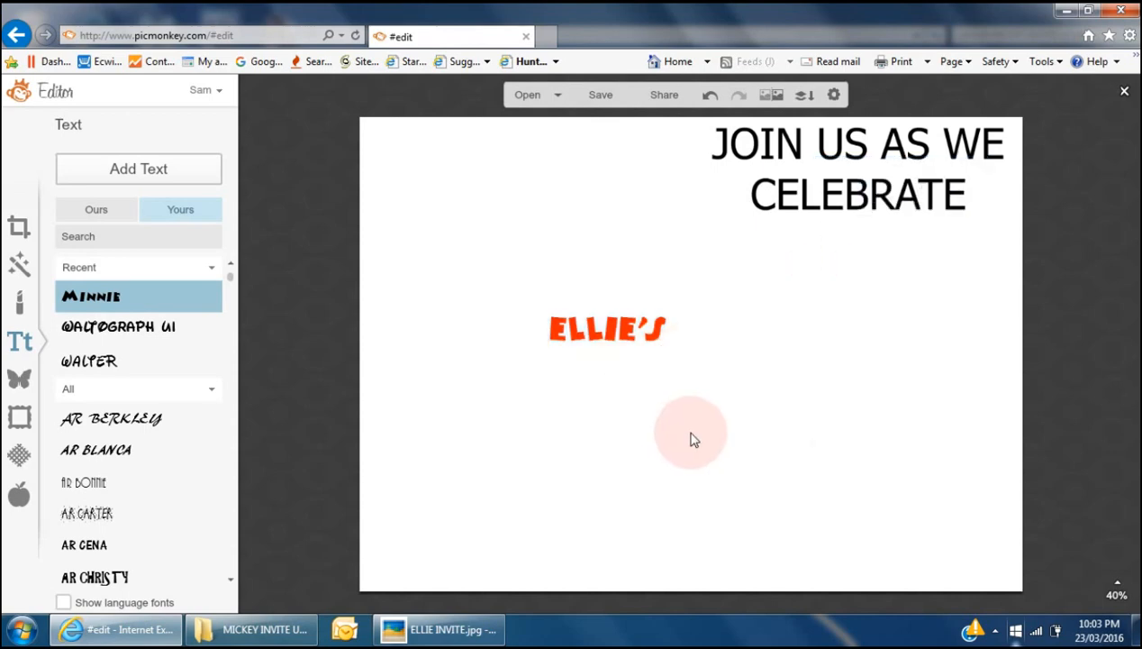
# - Enlarge ELLIE'S to size 165, place it under CELEBRATE, and bring up the sample invite
pyautogui.click(621, 329)
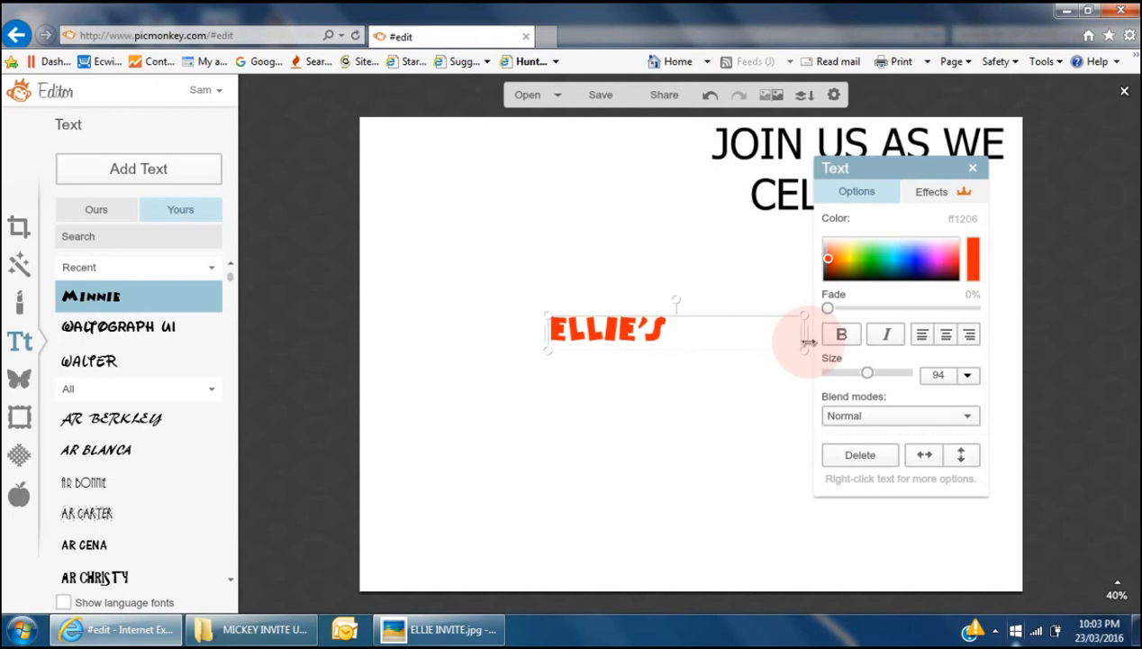
pyautogui.moveTo(804, 337); pyautogui.dragTo(674, 336)
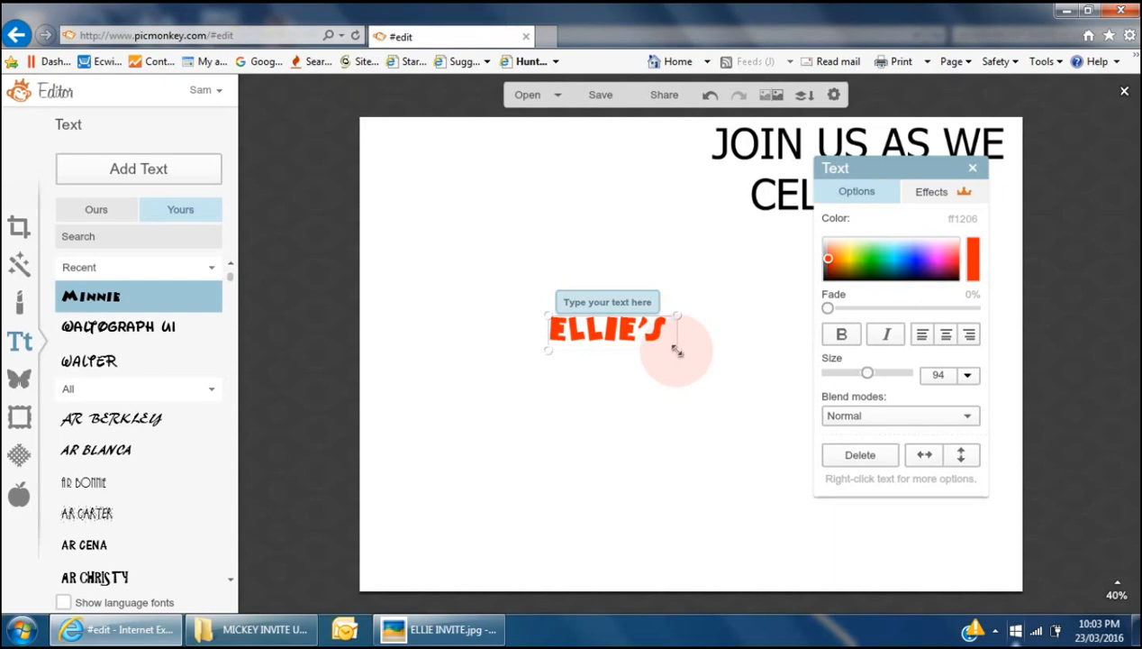
pyautogui.moveTo(677, 351); pyautogui.dragTo(771, 410)
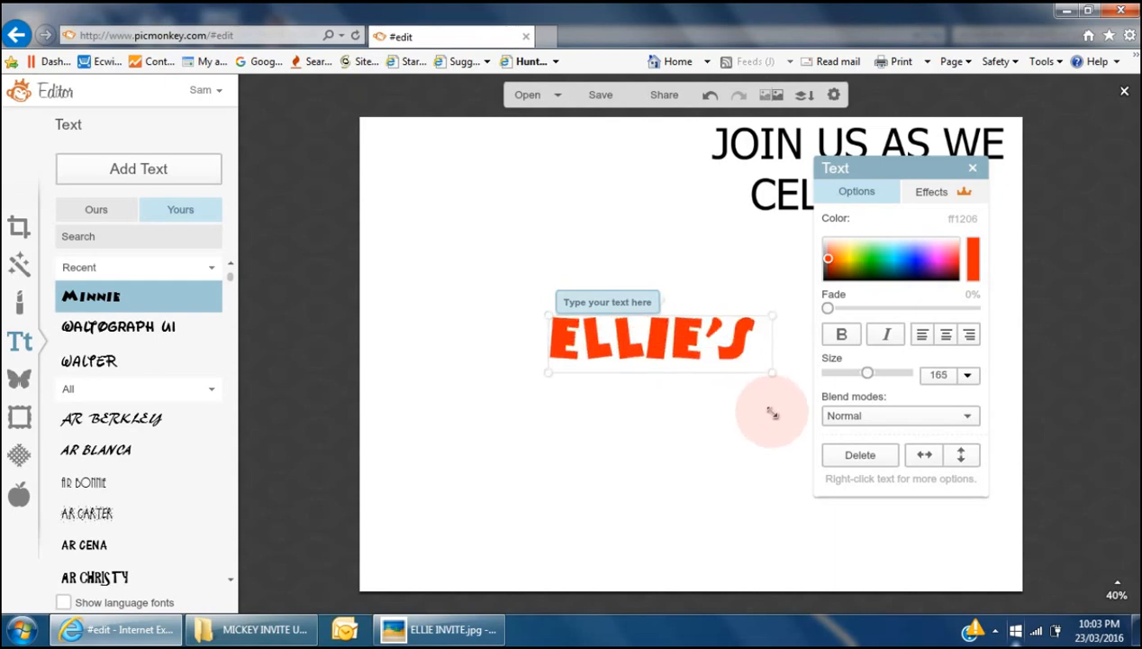
pyautogui.click(731, 443)
pyautogui.moveTo(653, 353); pyautogui.dragTo(868, 248)
pyautogui.click(683, 485)
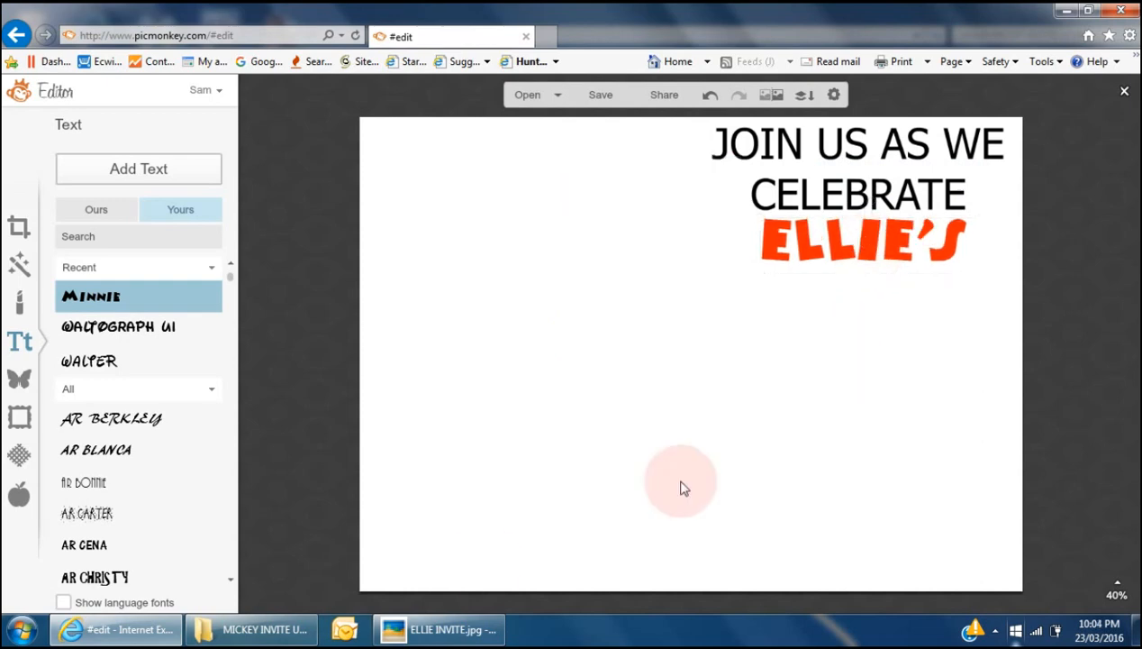
pyautogui.click(487, 631)
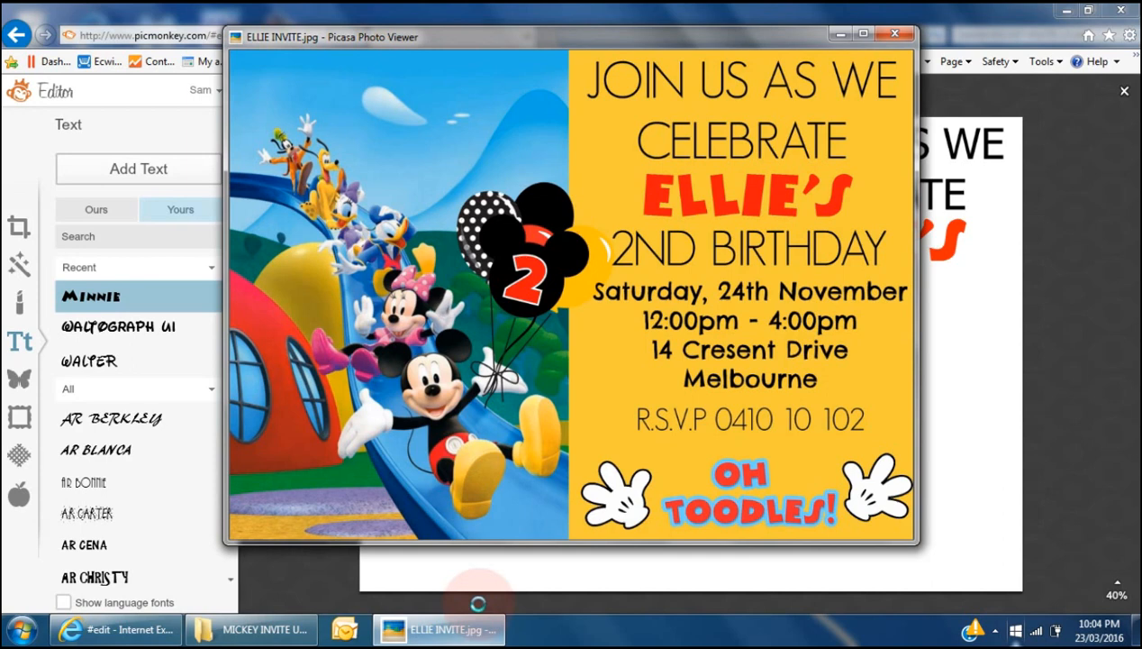
# - Add 2ND BIRTHDAY in Tahoma at size 136 beneath ELLIE'S
pyautogui.click(219, 574)
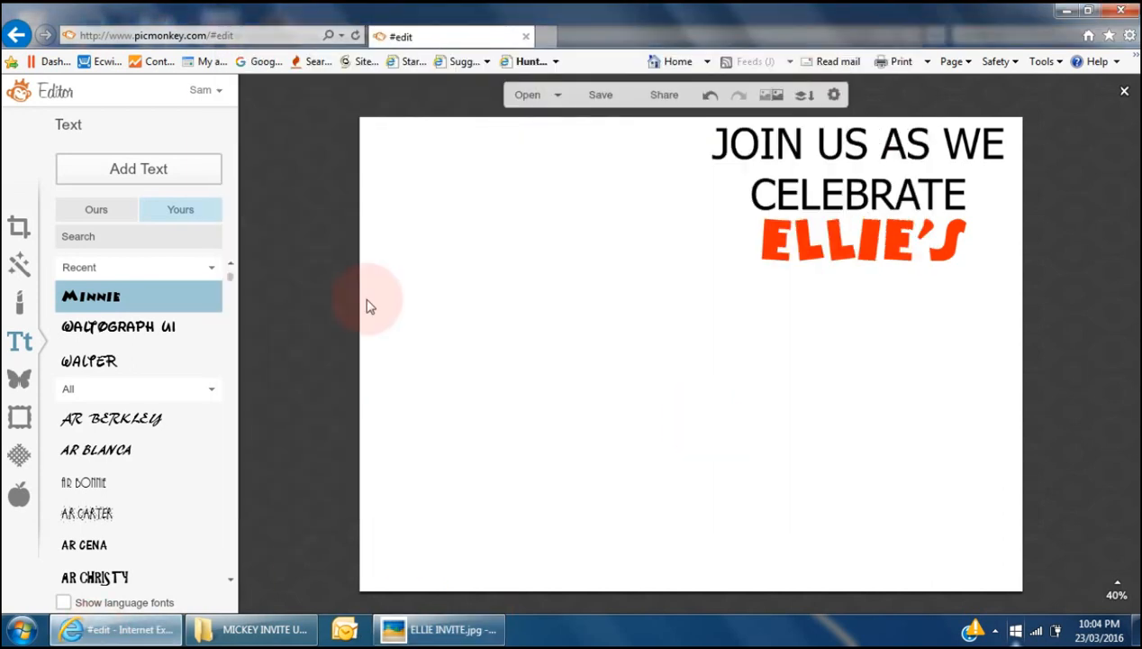
pyautogui.click(99, 209)
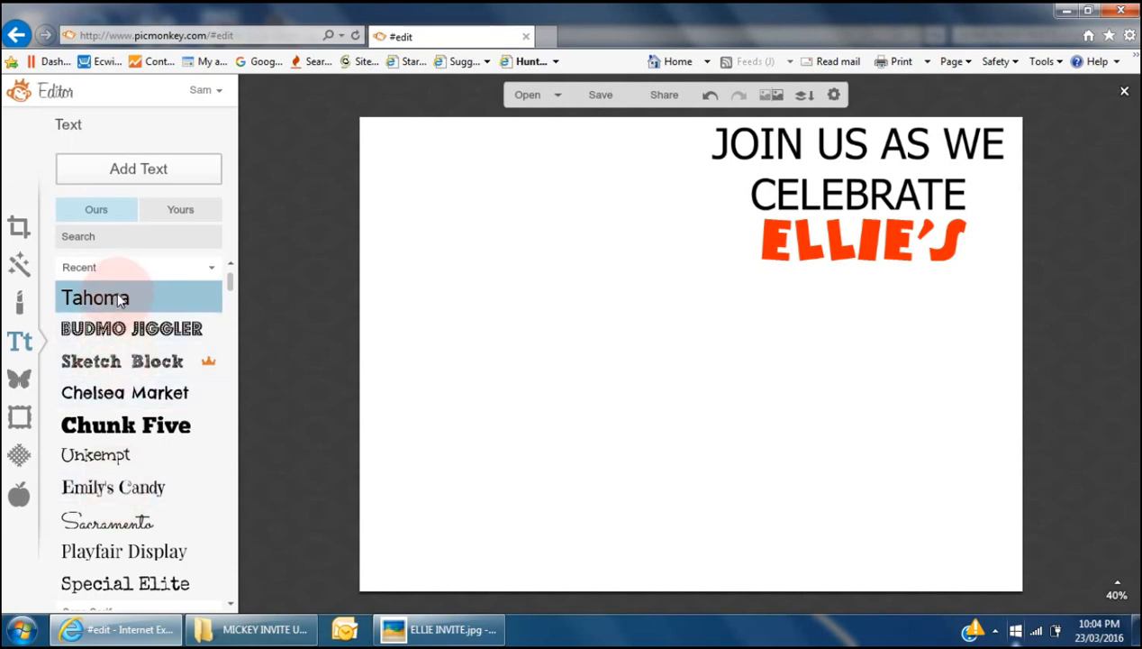
pyautogui.click(144, 171)
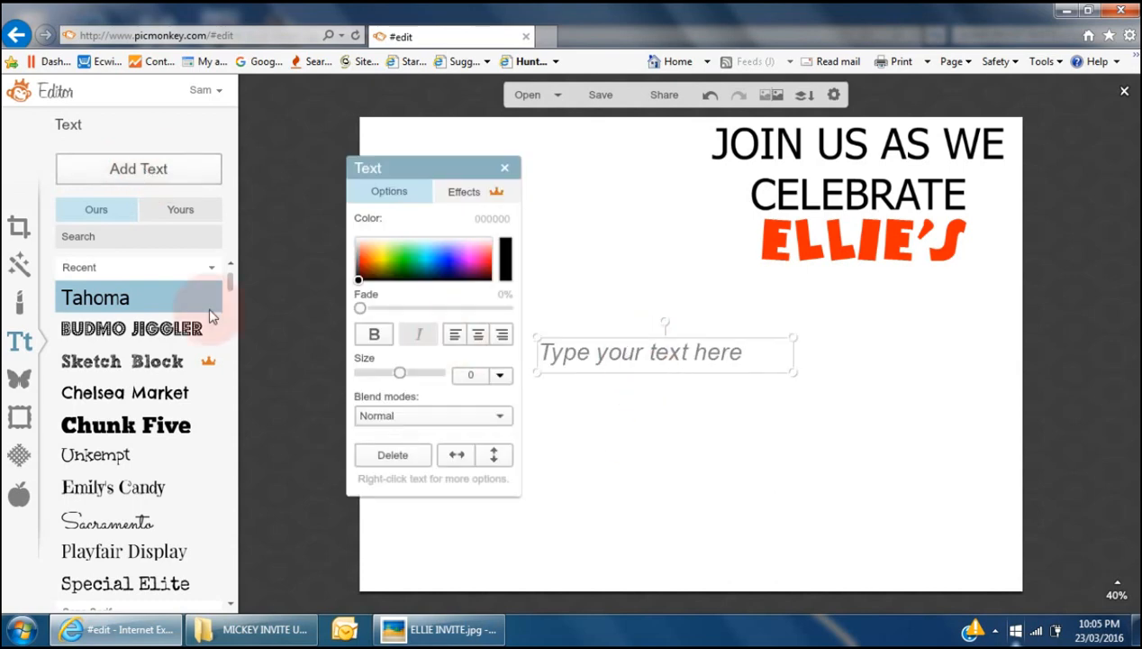
pyautogui.click(673, 353)
pyautogui.write('2ND BIRTHDAY')
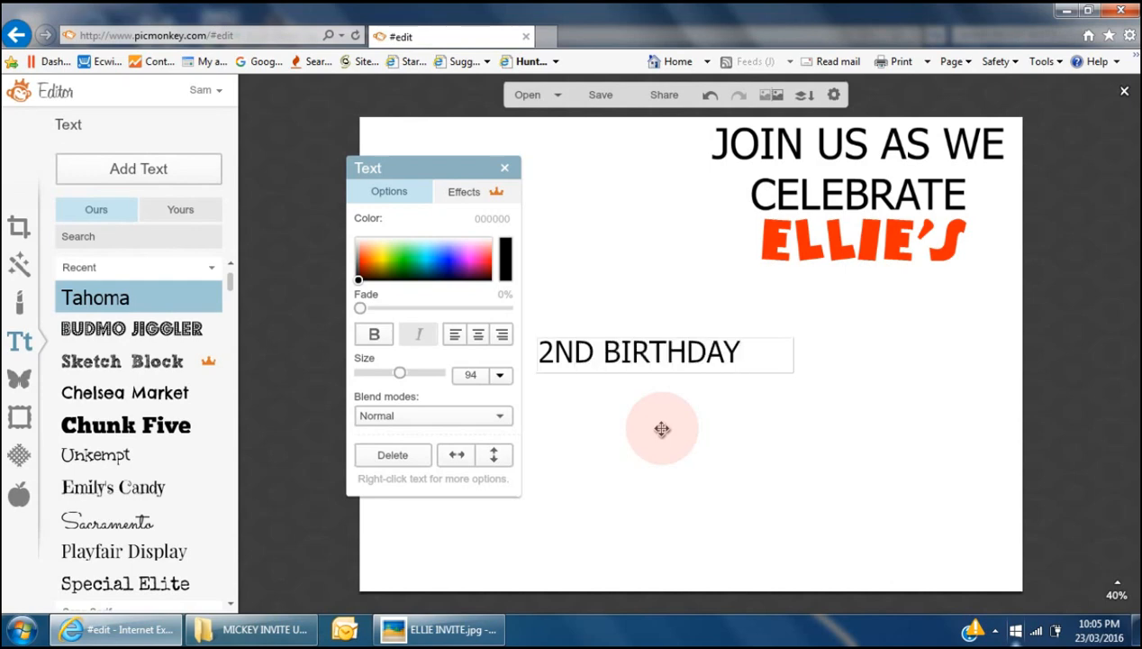
pyautogui.click(688, 453)
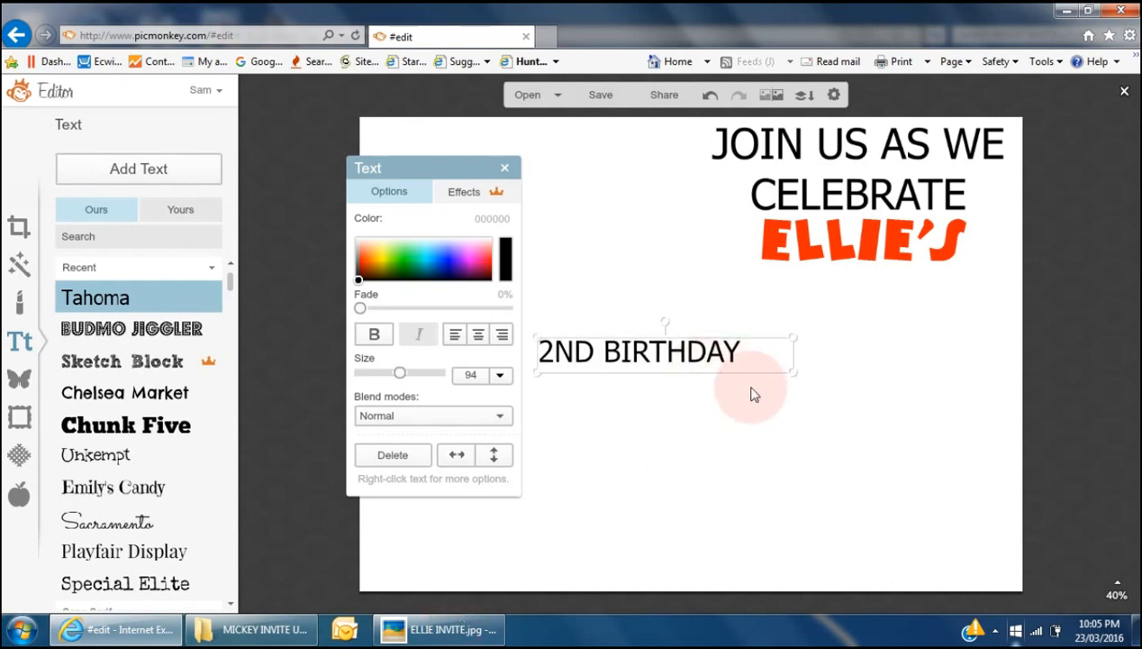
pyautogui.hotkey('alt', 'Tab')
pyautogui.hotkey('alt', 'Tab')
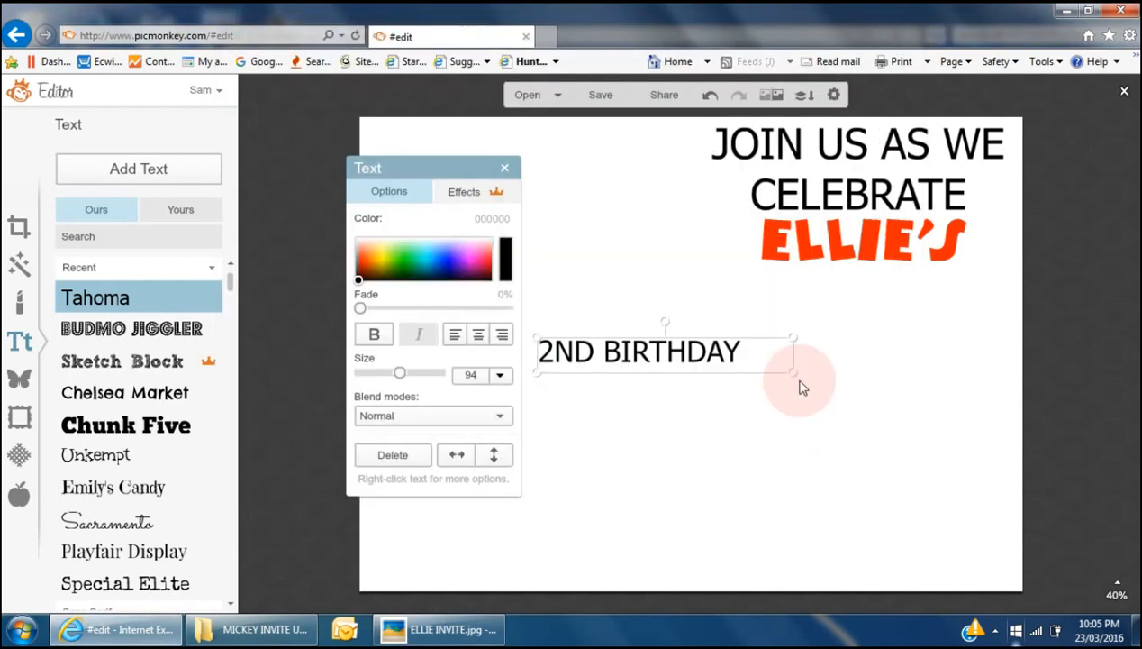
pyautogui.moveTo(794, 372); pyautogui.dragTo(900, 442)
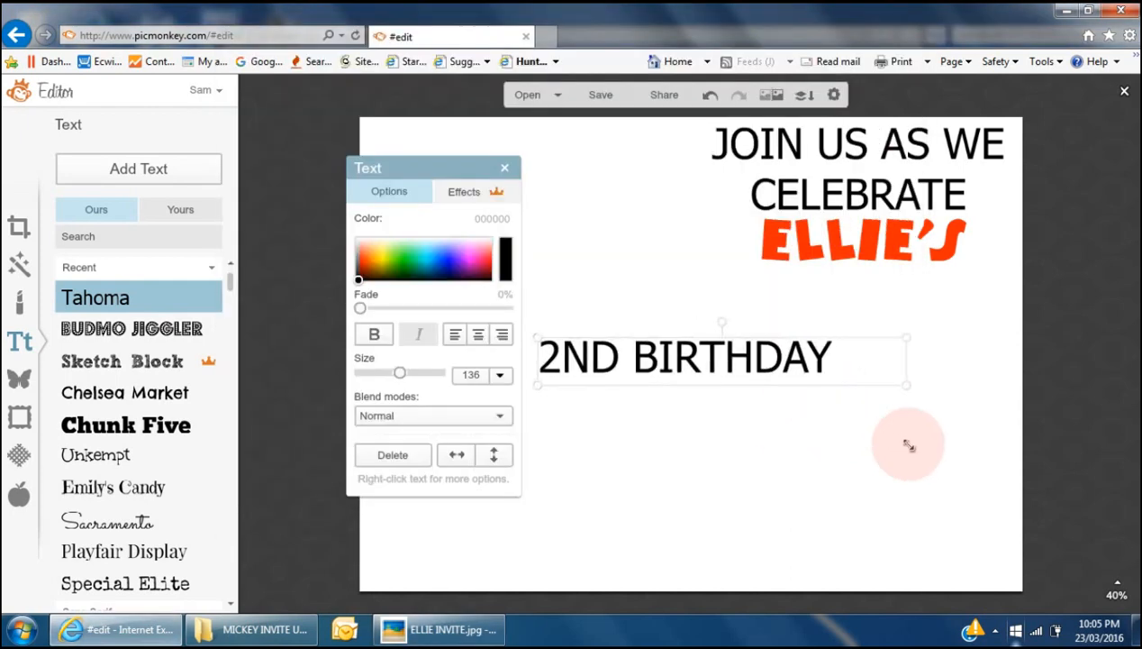
pyautogui.moveTo(767, 359); pyautogui.dragTo(950, 295)
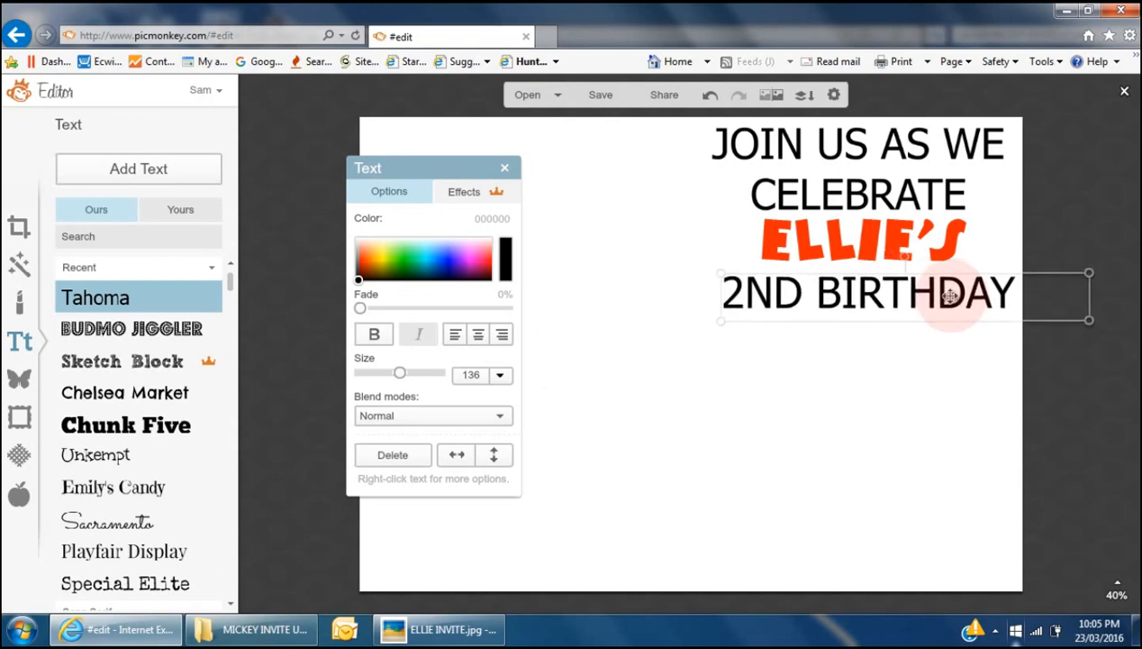
# - Place a yellow block over the card's left side and bring up the sample invite
pyautogui.moveTo(276, 408); pyautogui.dragTo(501, 408)
pyautogui.click(952, 410)
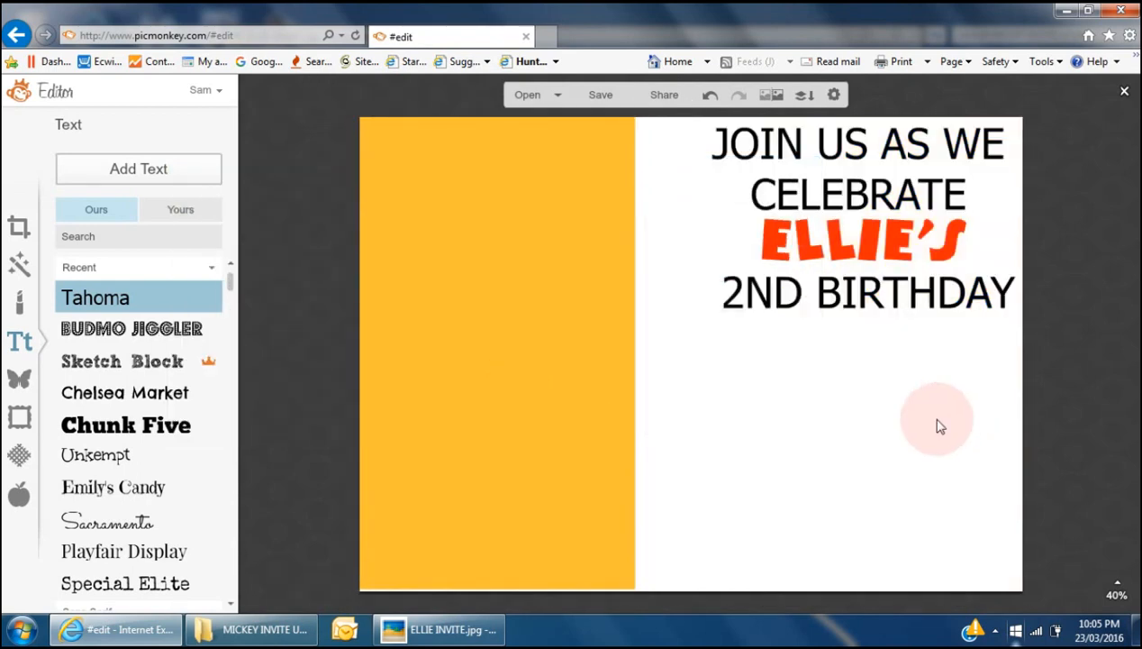
pyautogui.click(397, 629)
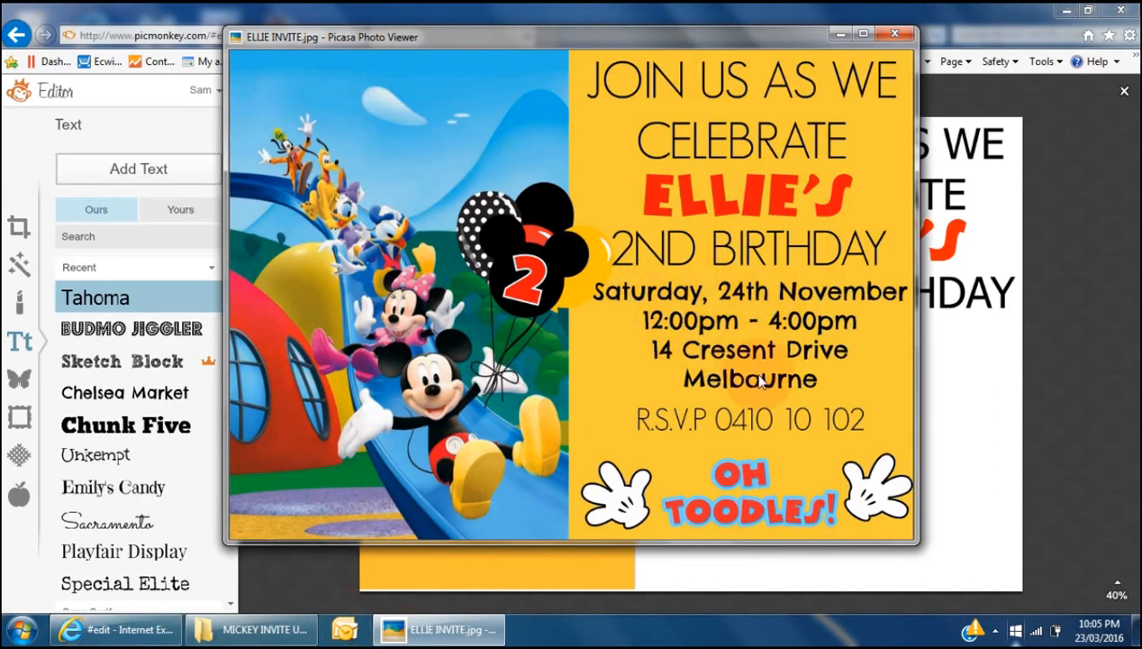
# - Check the sample invite's date line, then choose Chelsea Market as the font
pyautogui.hotkey('alt', 'Tab')
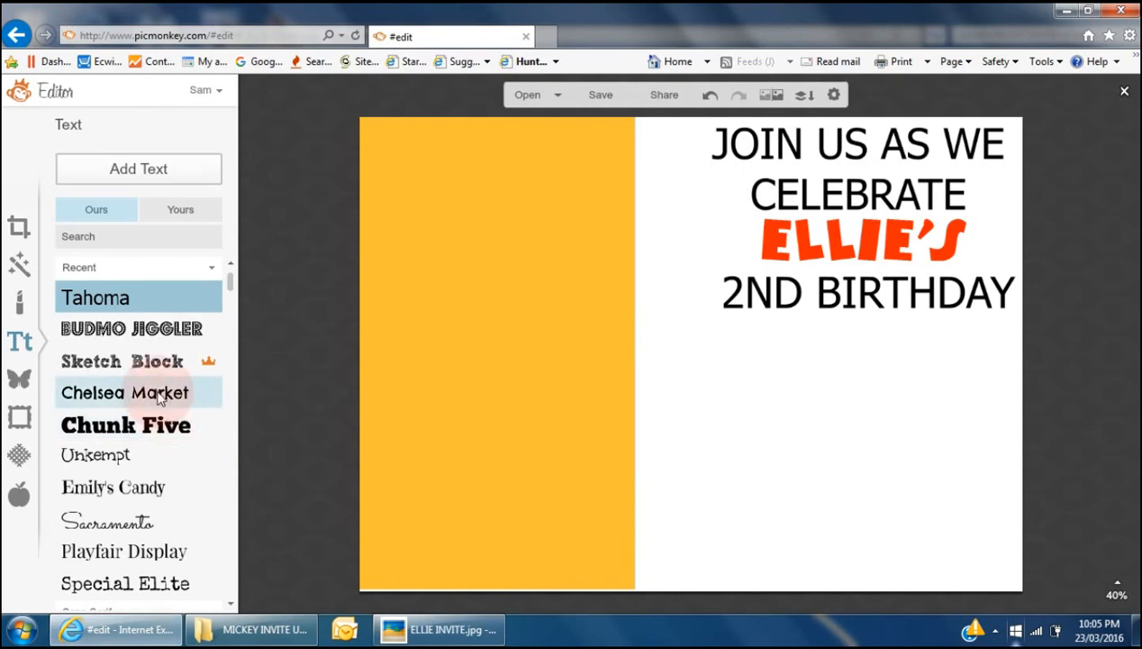
pyautogui.hotkey('alt', 'Tab')
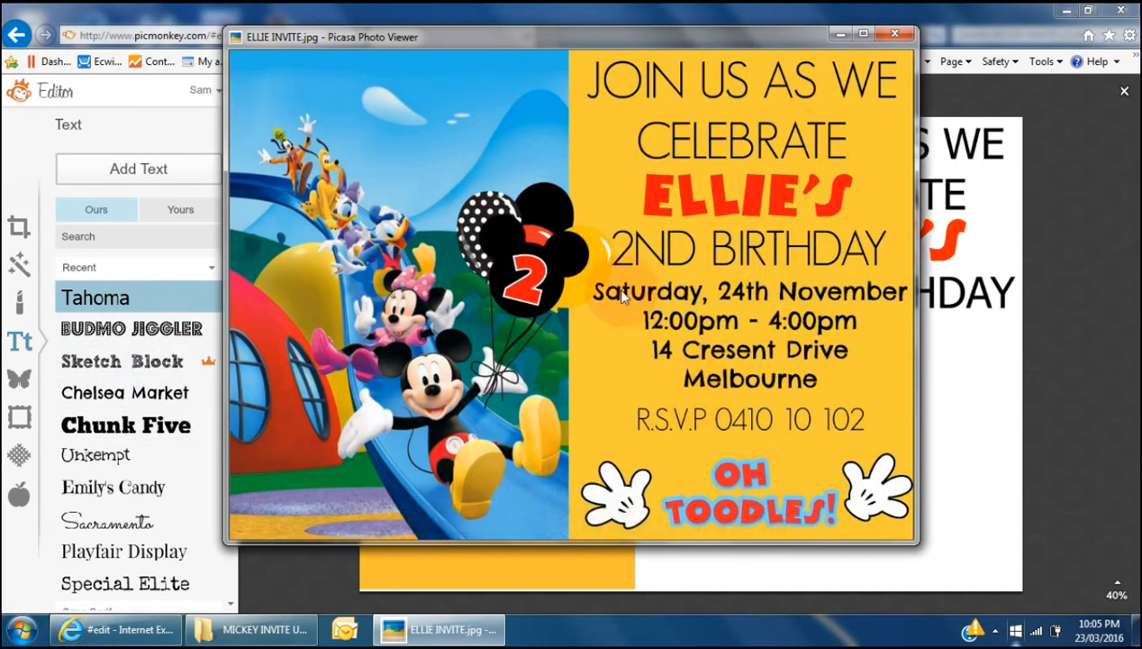
pyautogui.hotkey('alt', 'Tab')
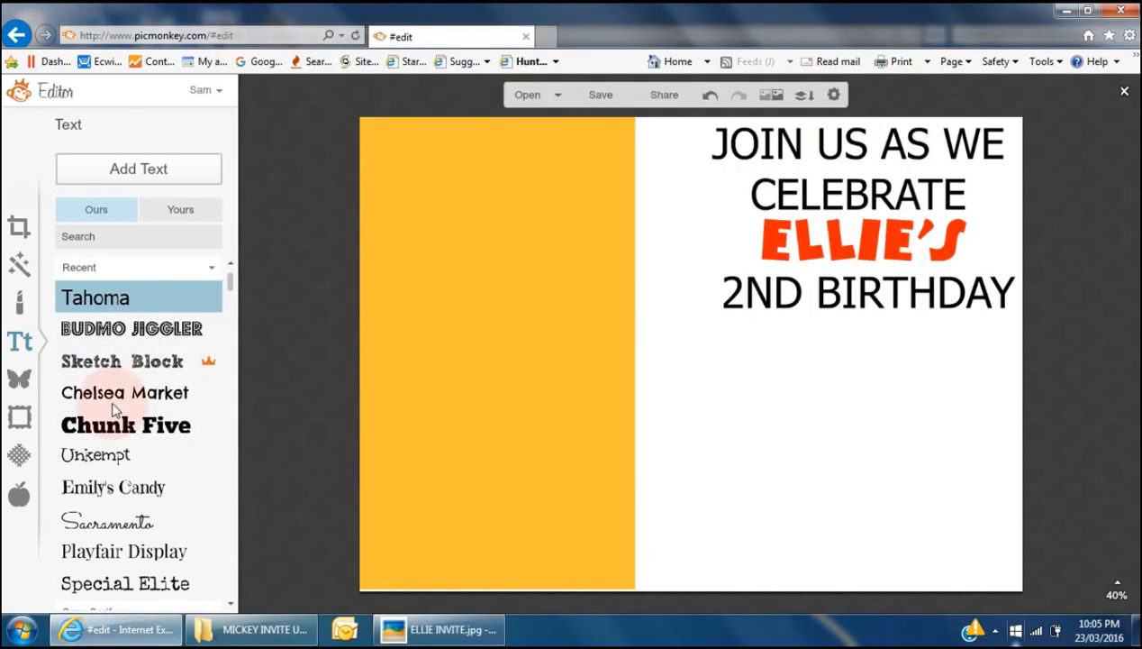
pyautogui.click(102, 392)
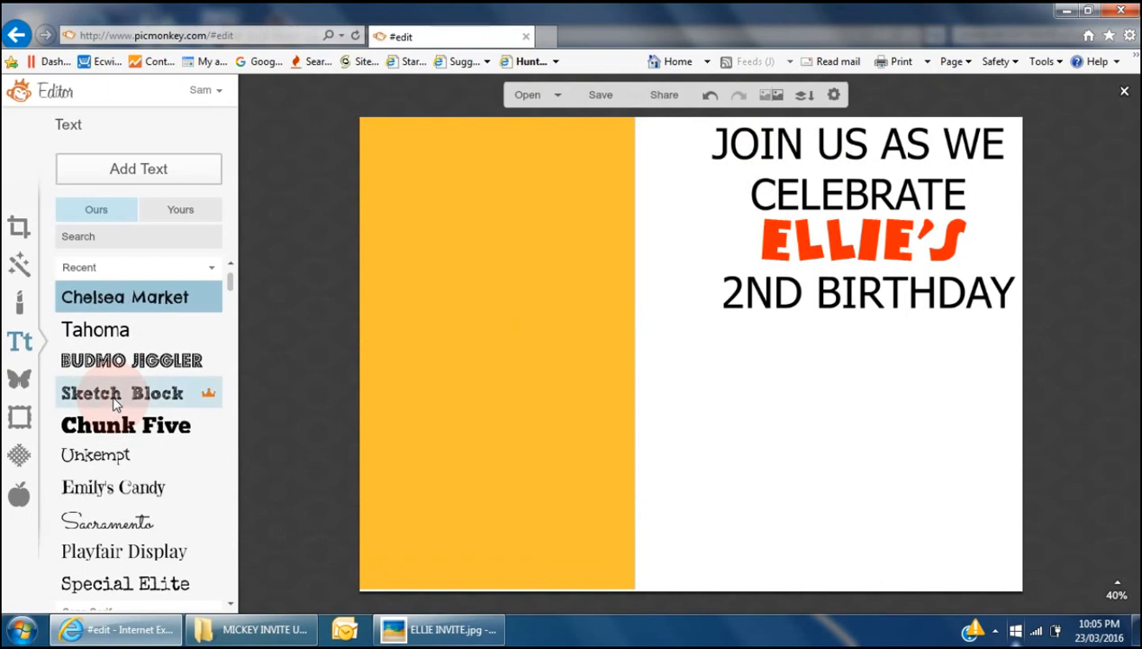
# - Add 'Saturday, May 15th' on one widened line just beneath 2ND BIRTHDAY
pyautogui.click(158, 170)
pyautogui.click(678, 362)
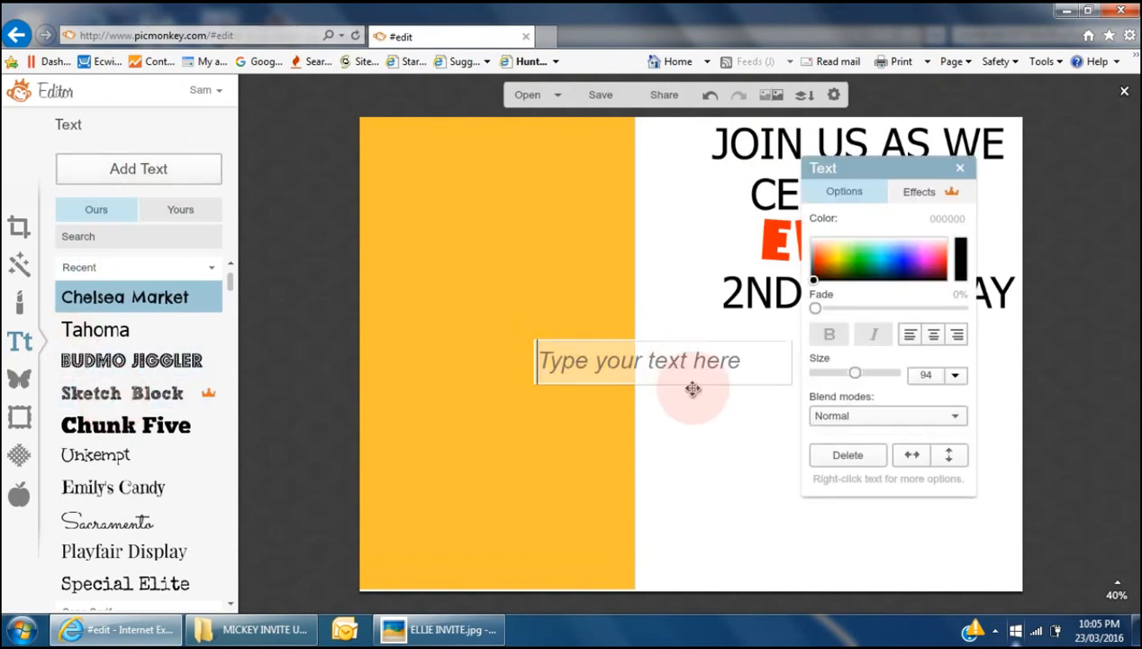
pyautogui.write('Sat')
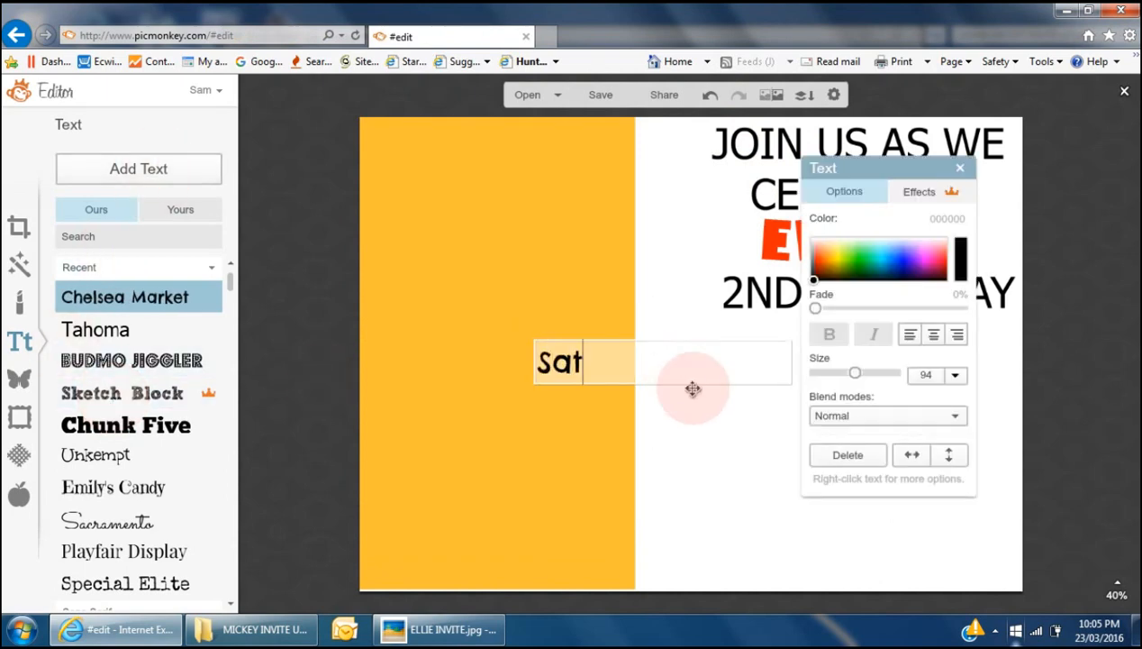
pyautogui.write('urday,')
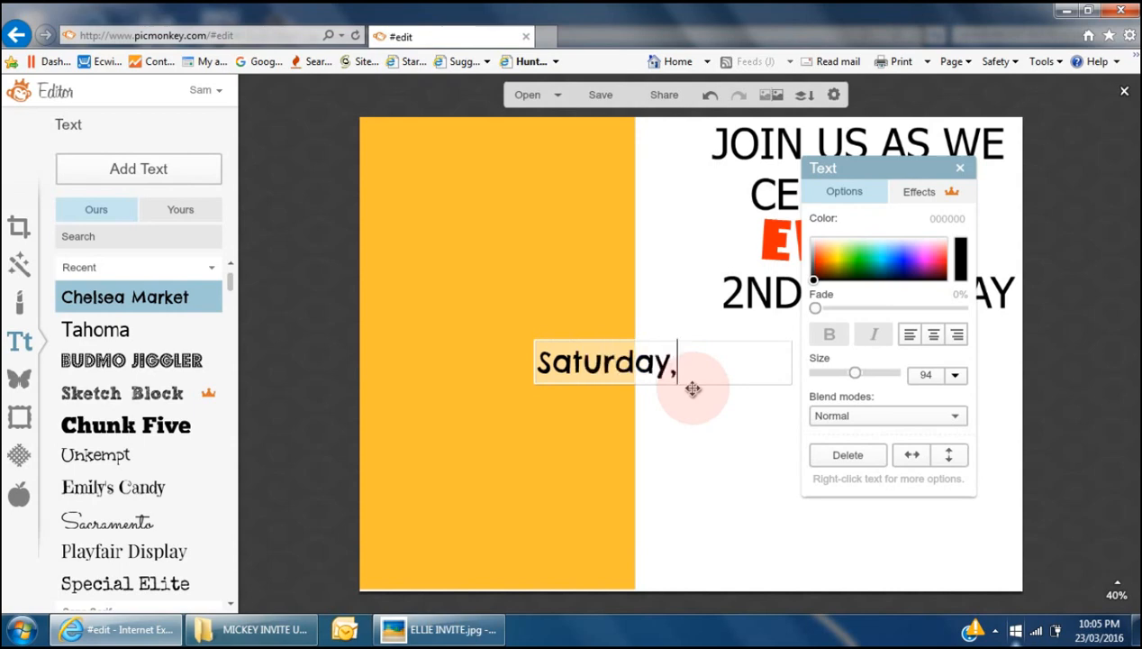
pyautogui.write(' May 15th')
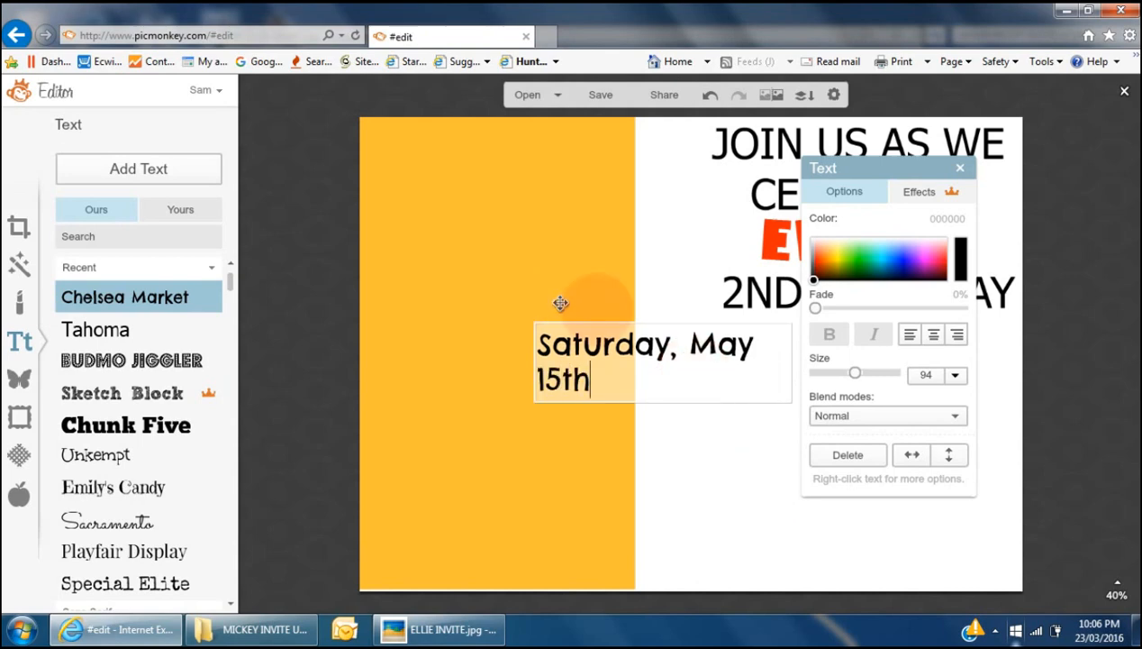
pyautogui.click(771, 441)
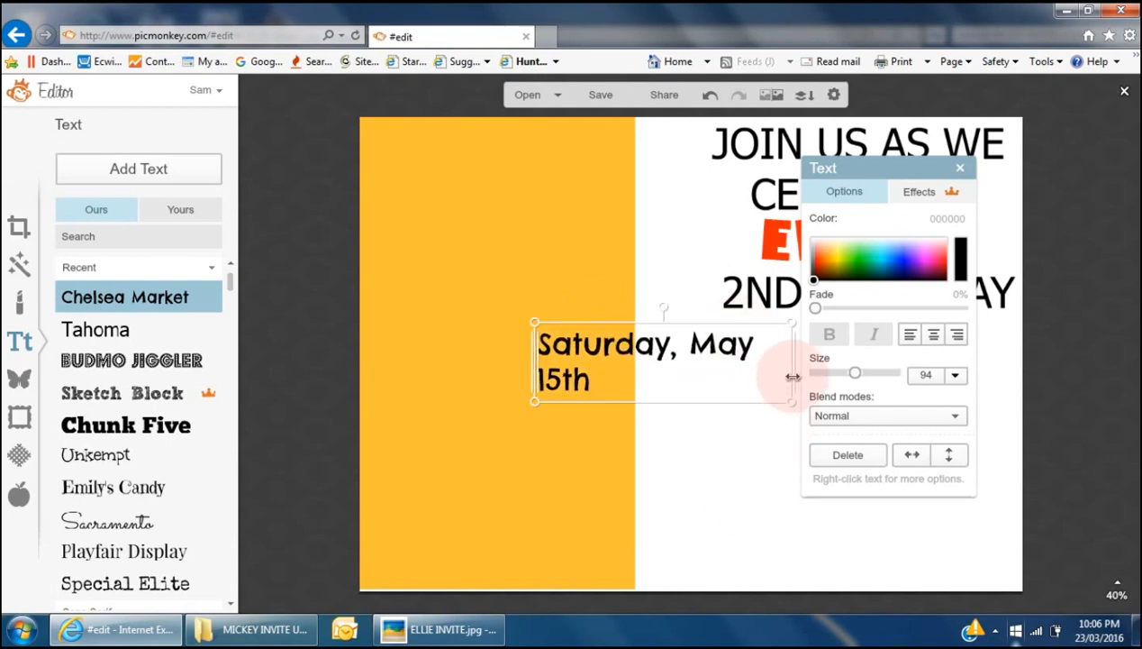
pyautogui.moveTo(791, 365); pyautogui.dragTo(837, 372)
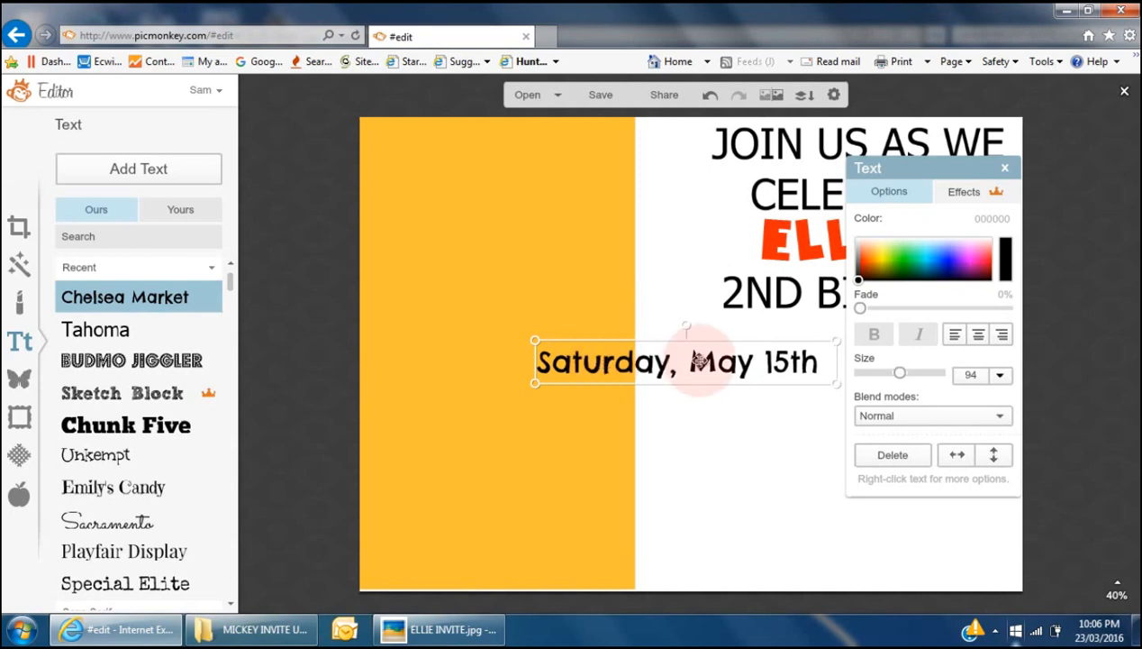
pyautogui.moveTo(695, 360); pyautogui.dragTo(881, 333)
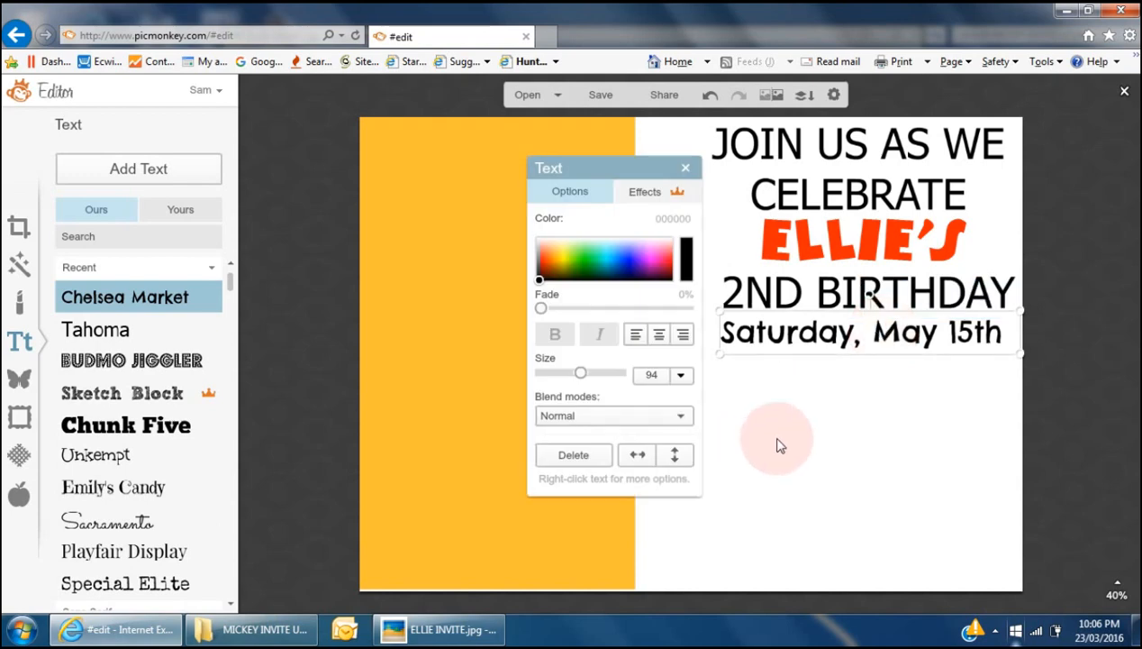
pyautogui.hotkey('alt', 'Tab')
pyautogui.hotkey('alt', 'Tab')
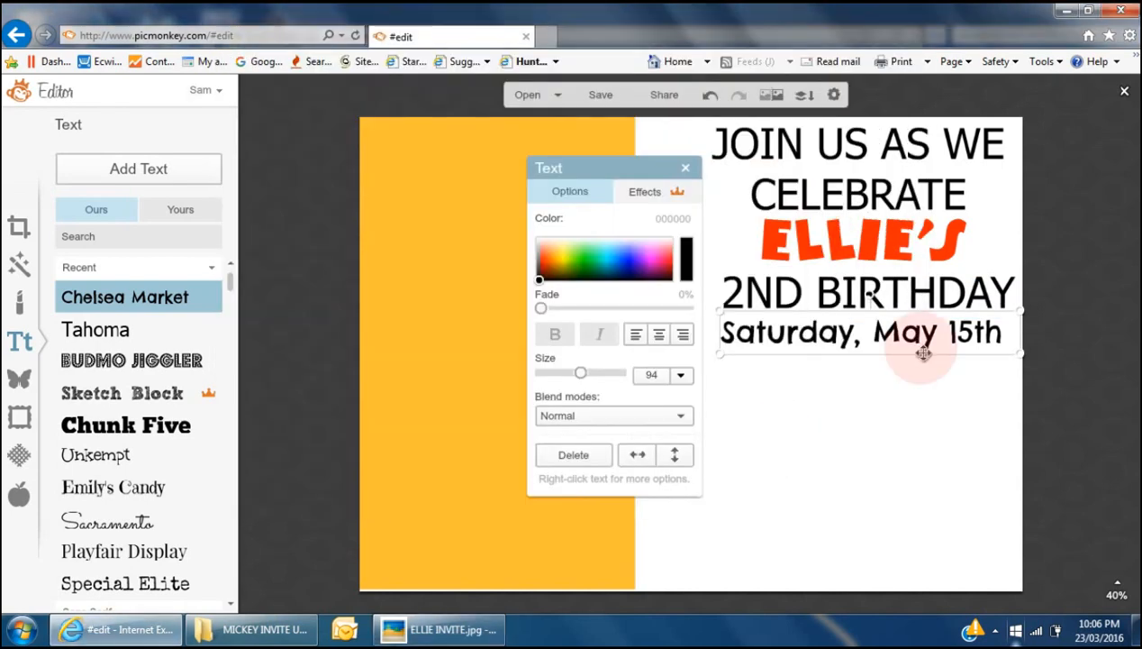
# - Add a '12:00 pm - 4:00 pm' line below the date
pyautogui.doubleClick(918, 339)
pyautogui.click(1005, 336)
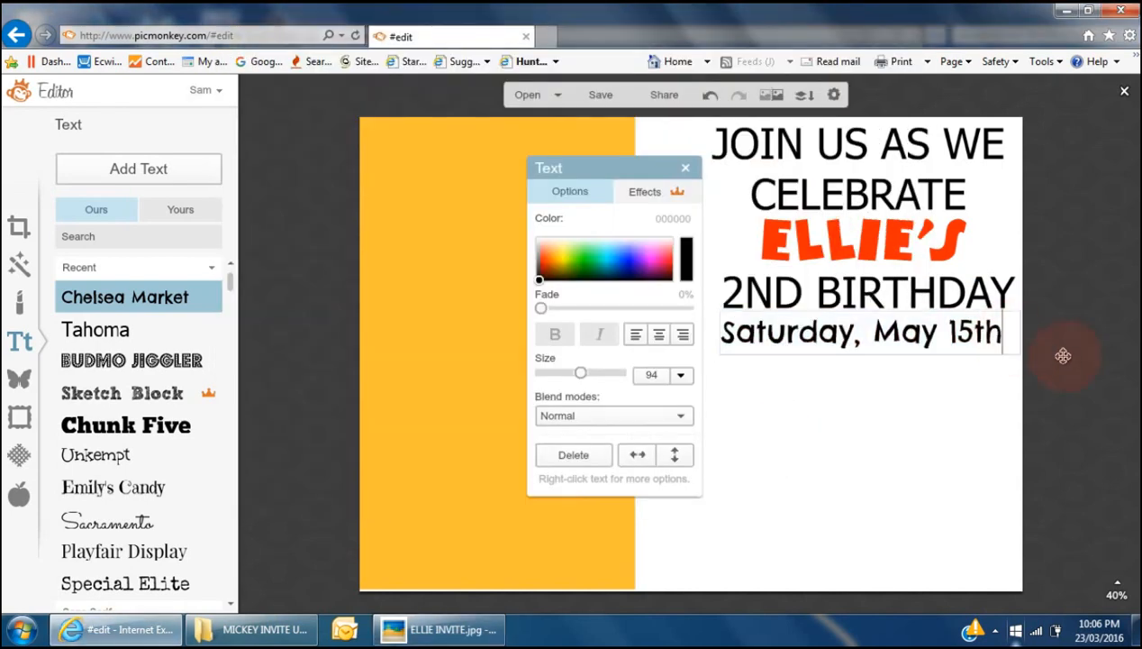
pyautogui.press('Return')
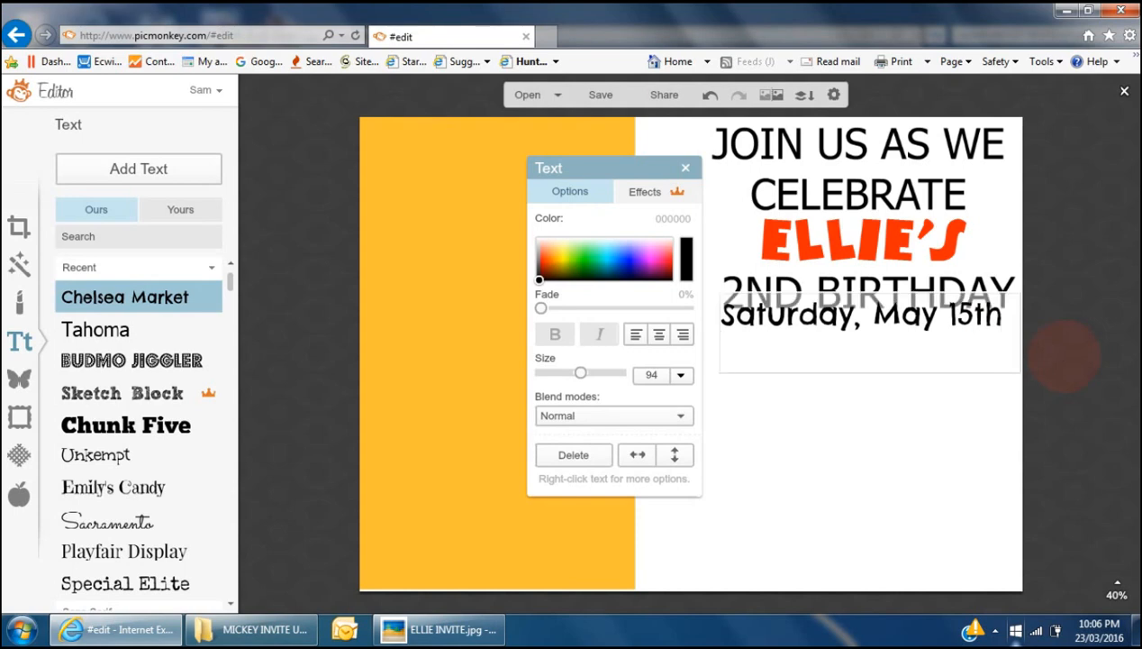
pyautogui.hotkey('alt', 'Tab')
pyautogui.hotkey('alt', 'Tab')
pyautogui.click(782, 357)
pyautogui.write('12:00')
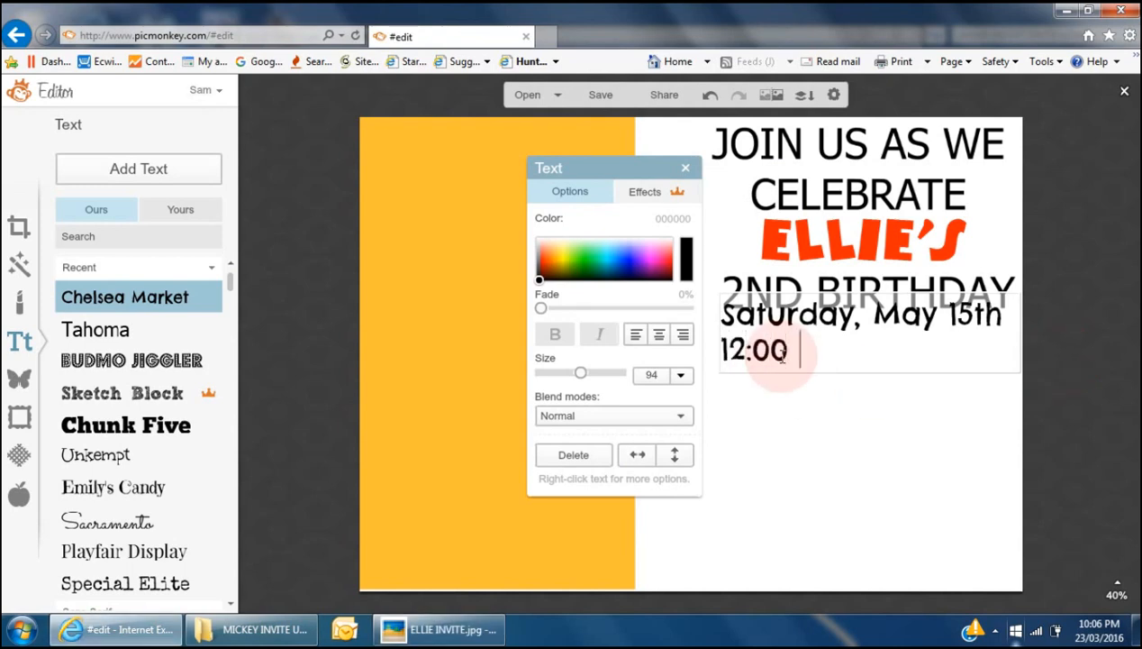
pyautogui.write(' pm - 4')
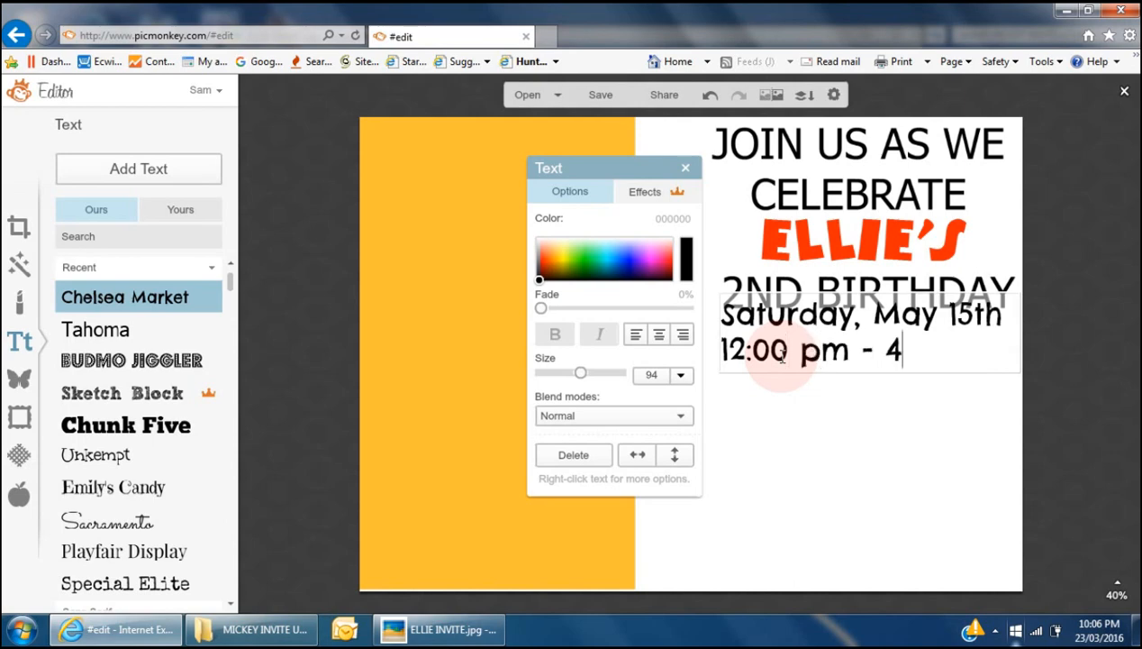
pyautogui.write(':00 pm')
pyautogui.press('Return')
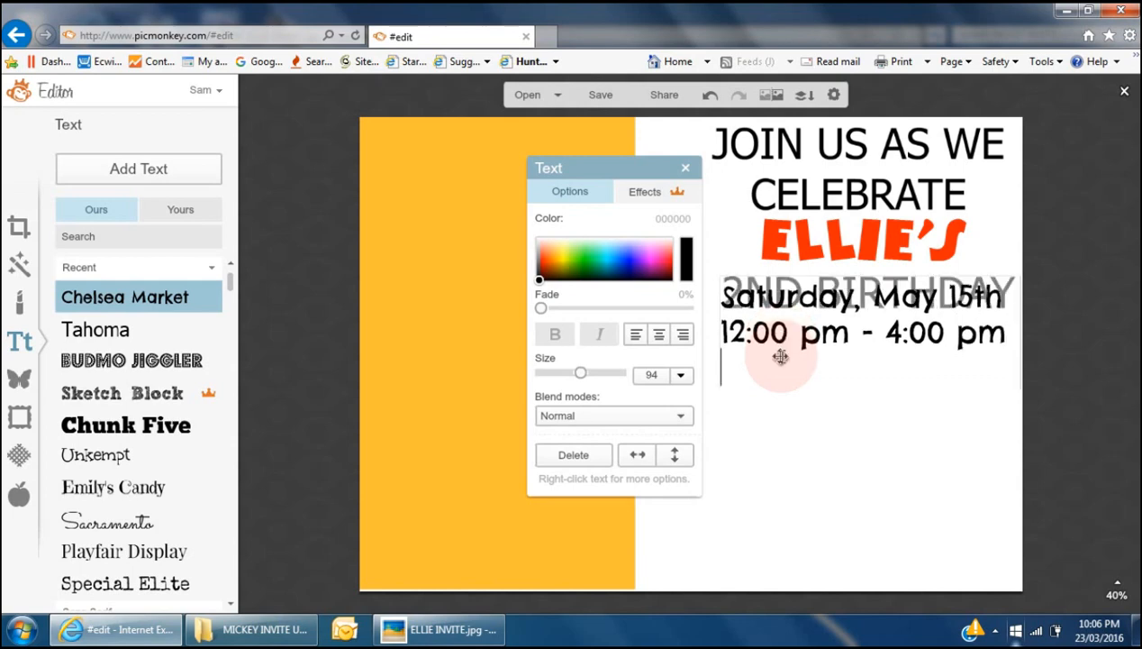
pyautogui.hotkey('alt', 'Tab')
pyautogui.hotkey('alt', 'Tab')
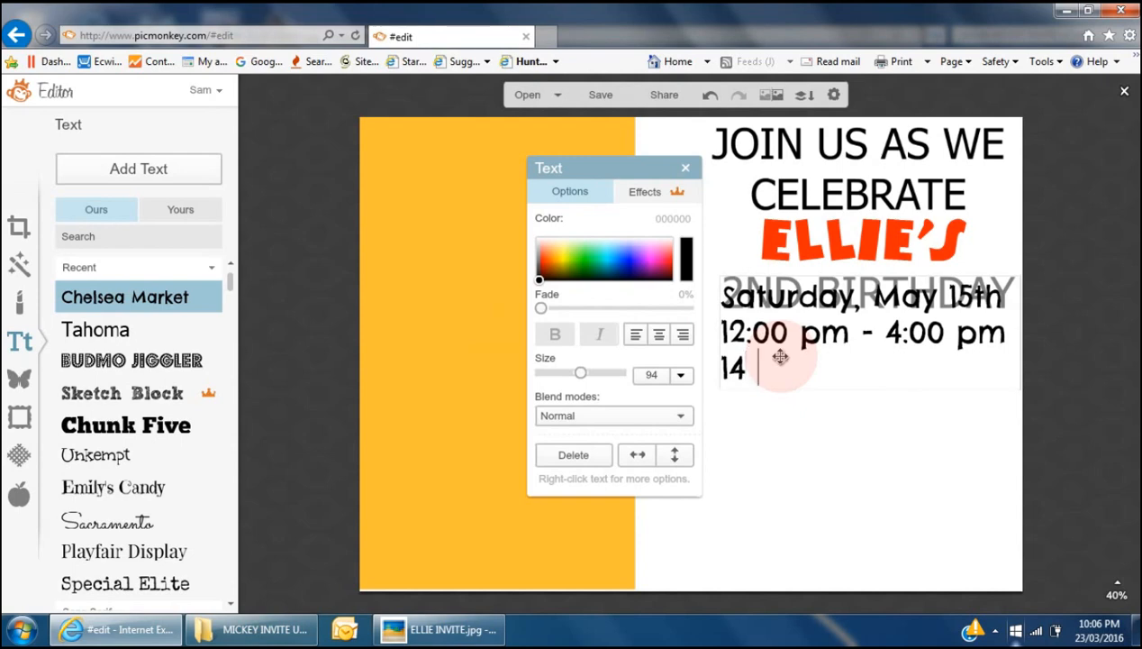
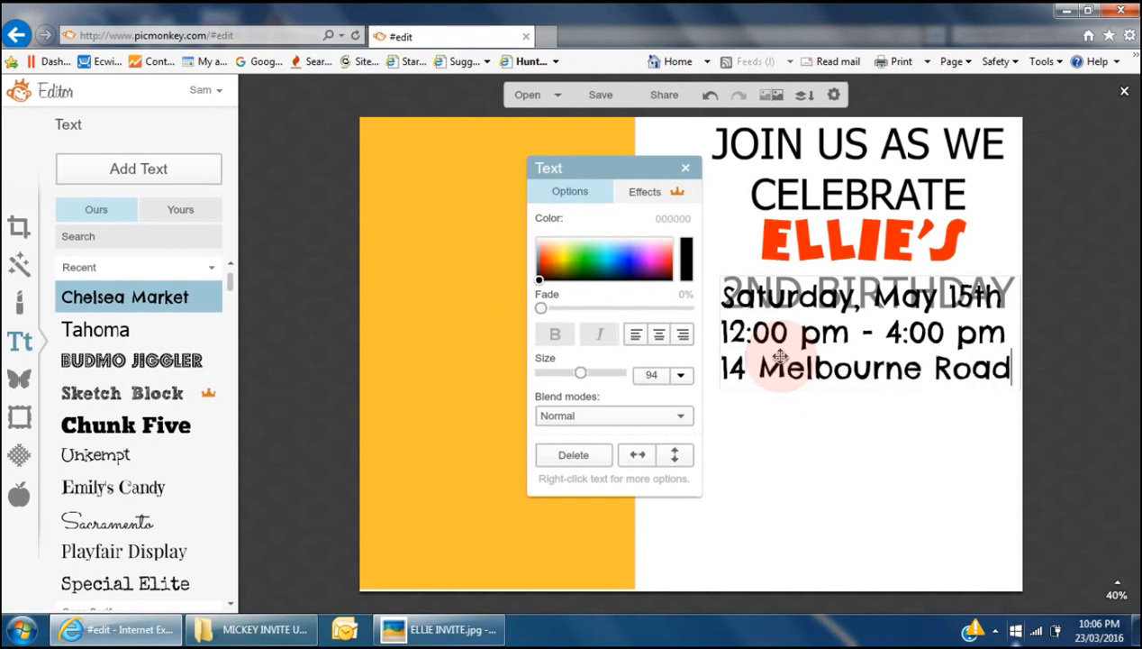
pyautogui.press('Return')
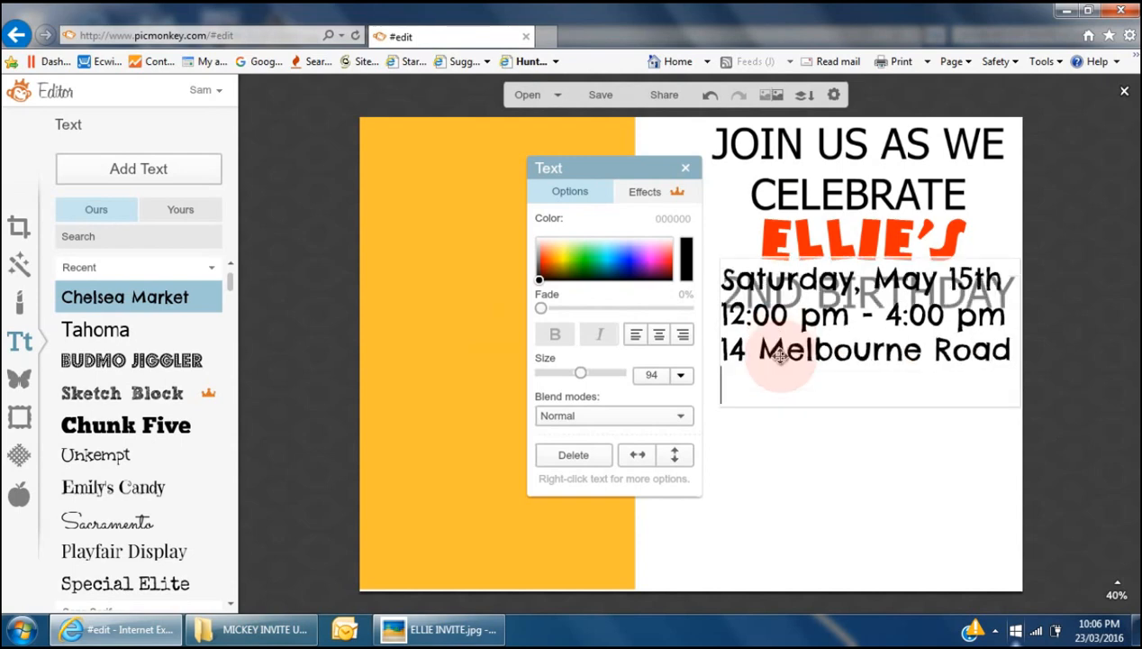
pyautogui.write('Melbourne, VIC')
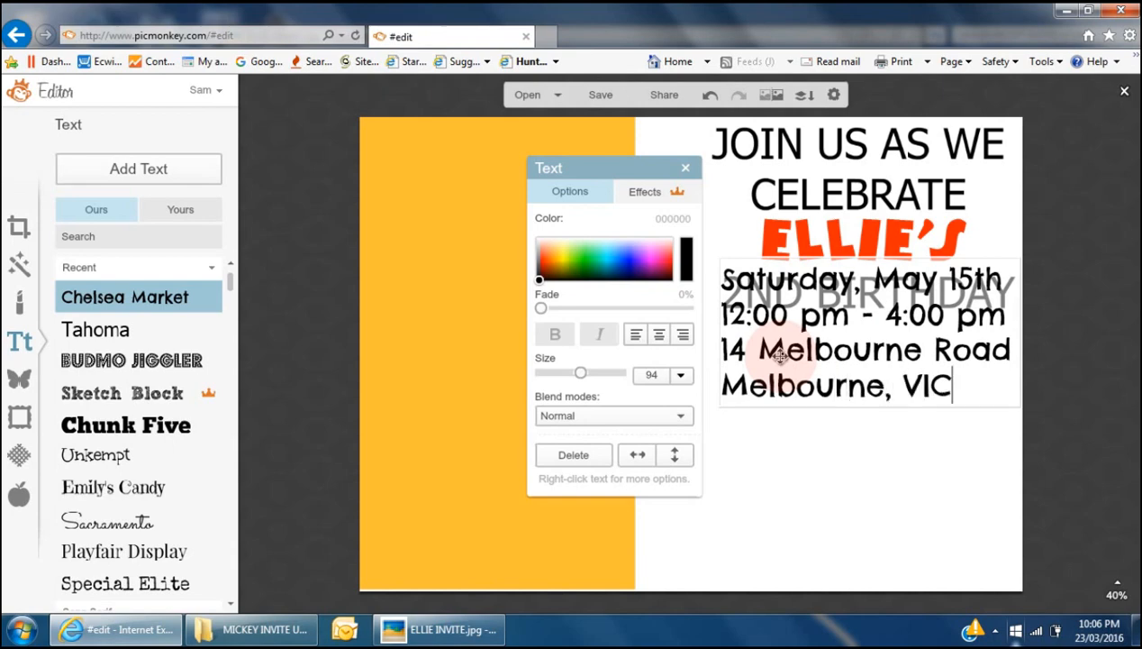
pyautogui.hotkey('alt', 'Tab')
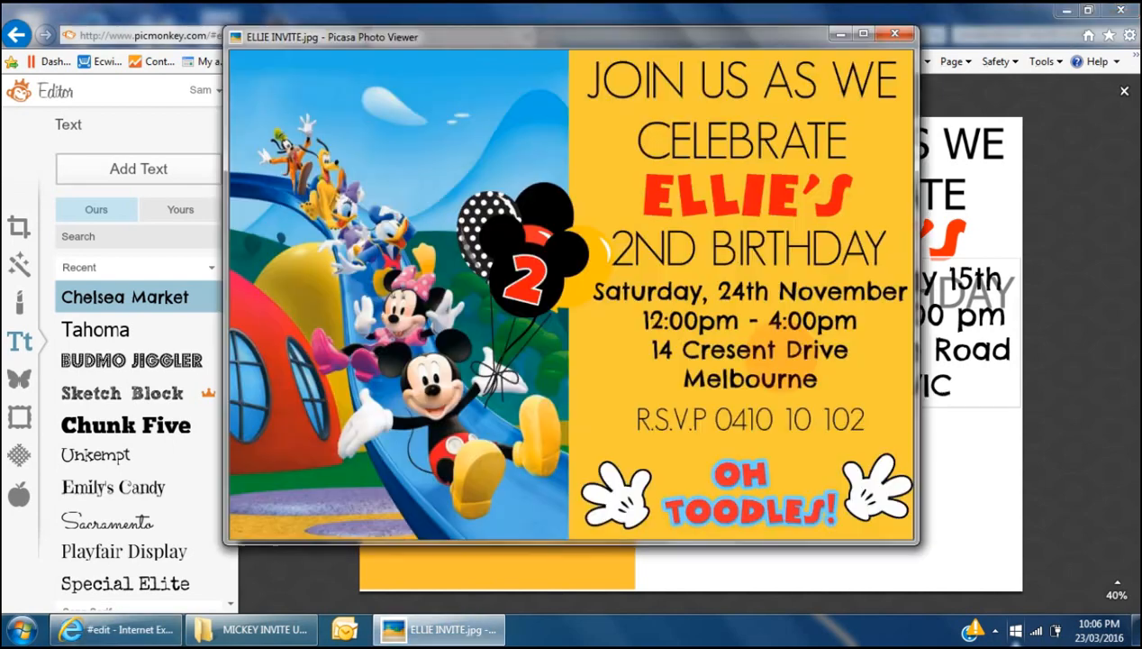
pyautogui.hotkey('alt', 'Tab')
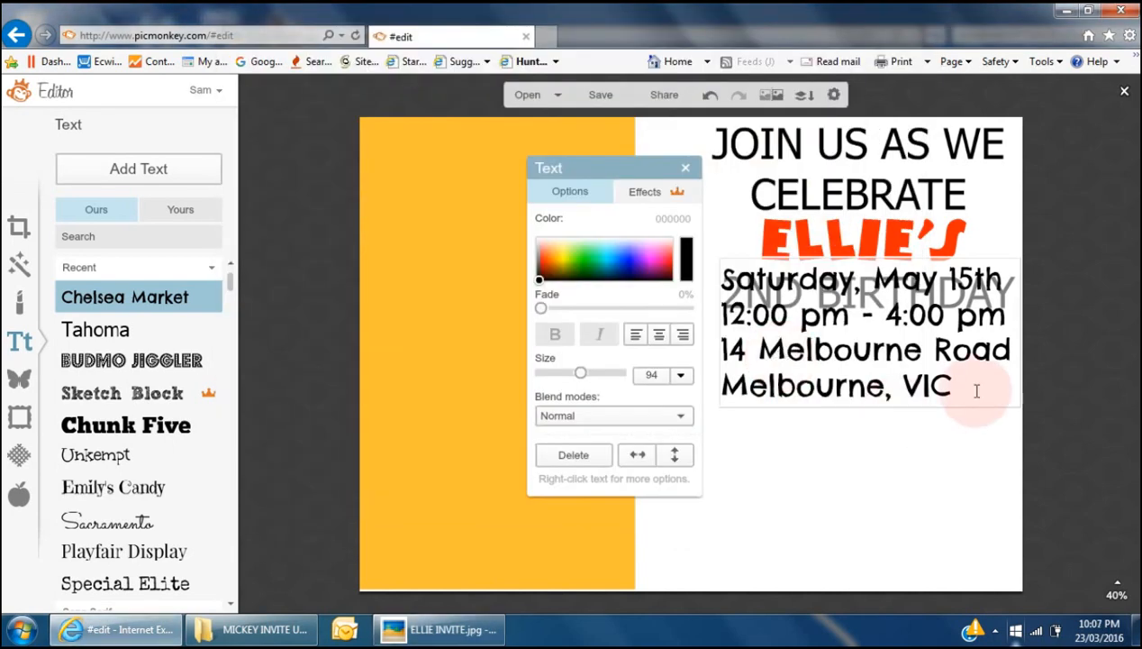
# - Centre-align the four detail lines, shrink them to size 79, and place them below 2ND BIRTHDAY
pyautogui.moveTo(957, 387); pyautogui.dragTo(730, 279)
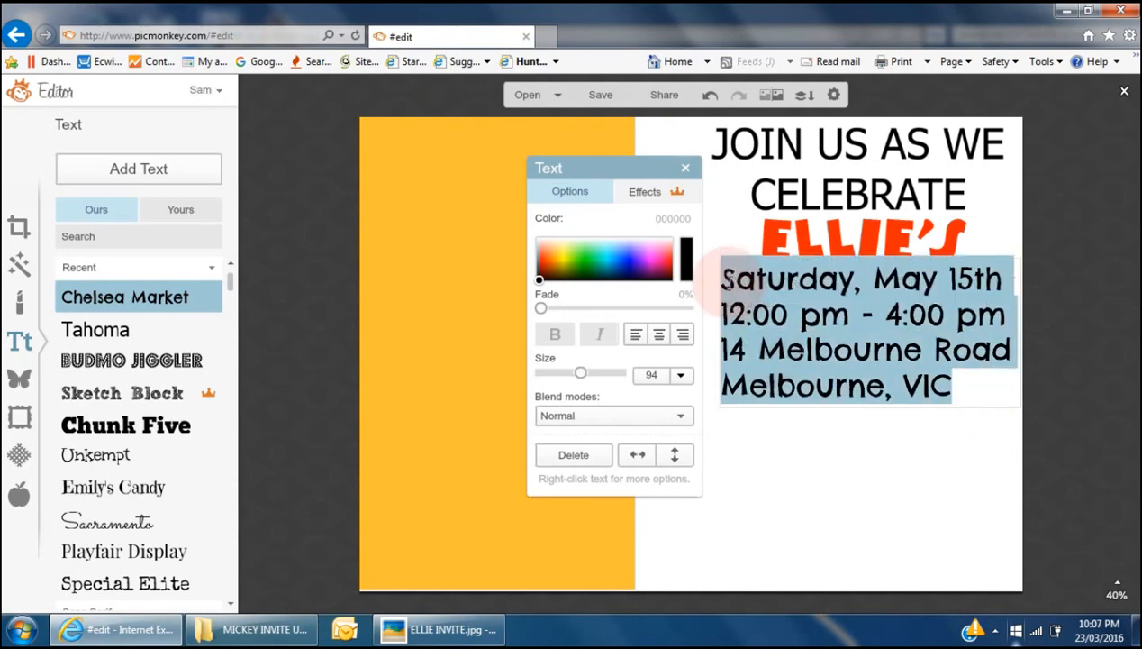
pyautogui.click(661, 335)
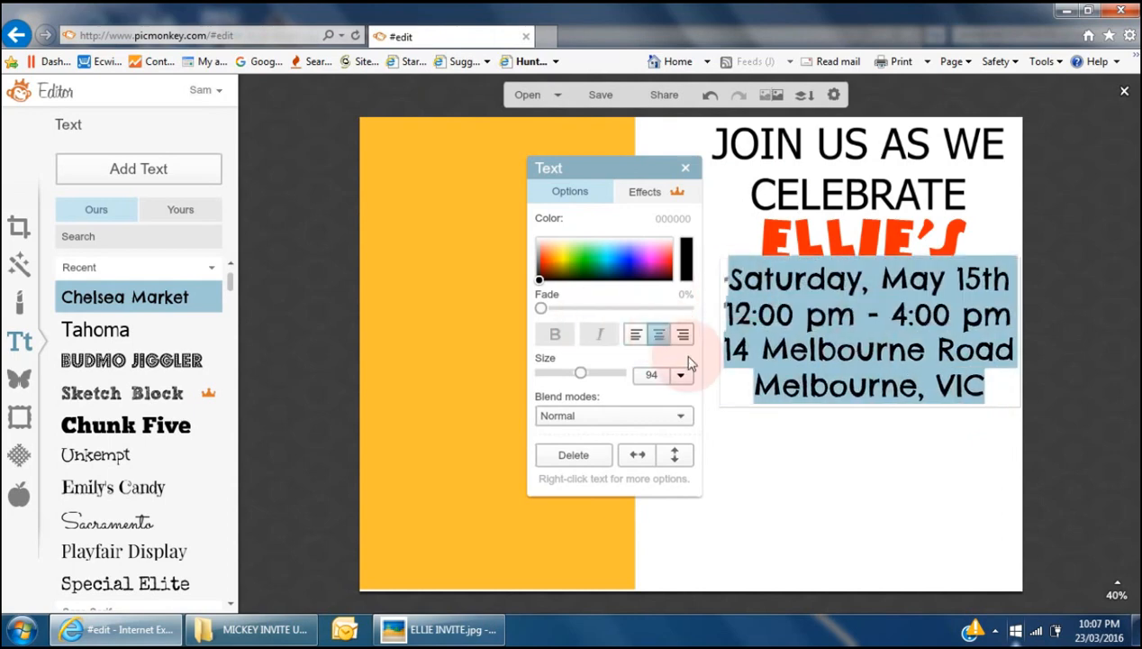
pyautogui.click(847, 457)
pyautogui.click(860, 338)
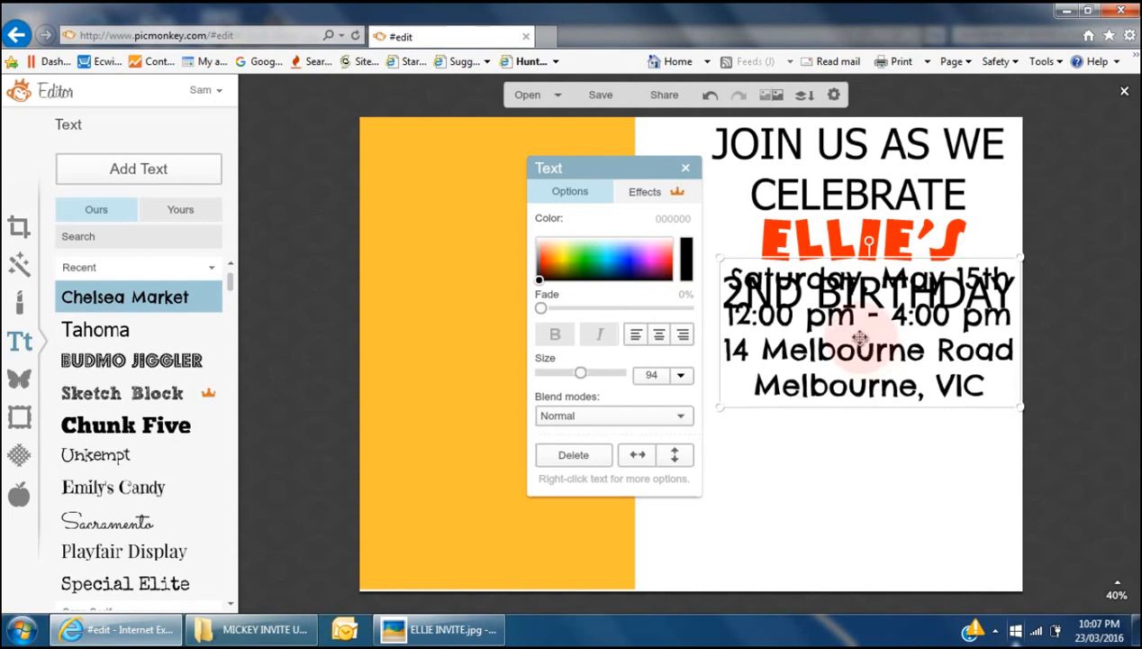
pyautogui.moveTo(860, 338); pyautogui.dragTo(834, 388)
pyautogui.moveTo(716, 450); pyautogui.dragTo(759, 431)
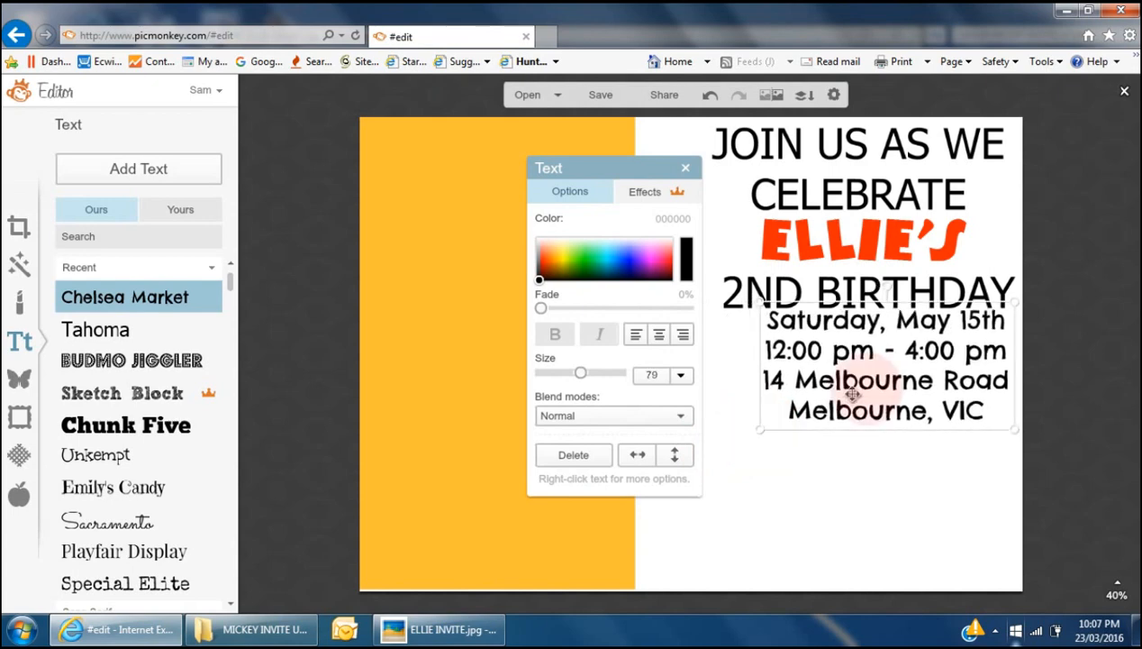
pyautogui.moveTo(885, 371); pyautogui.dragTo(865, 376)
pyautogui.click(879, 487)
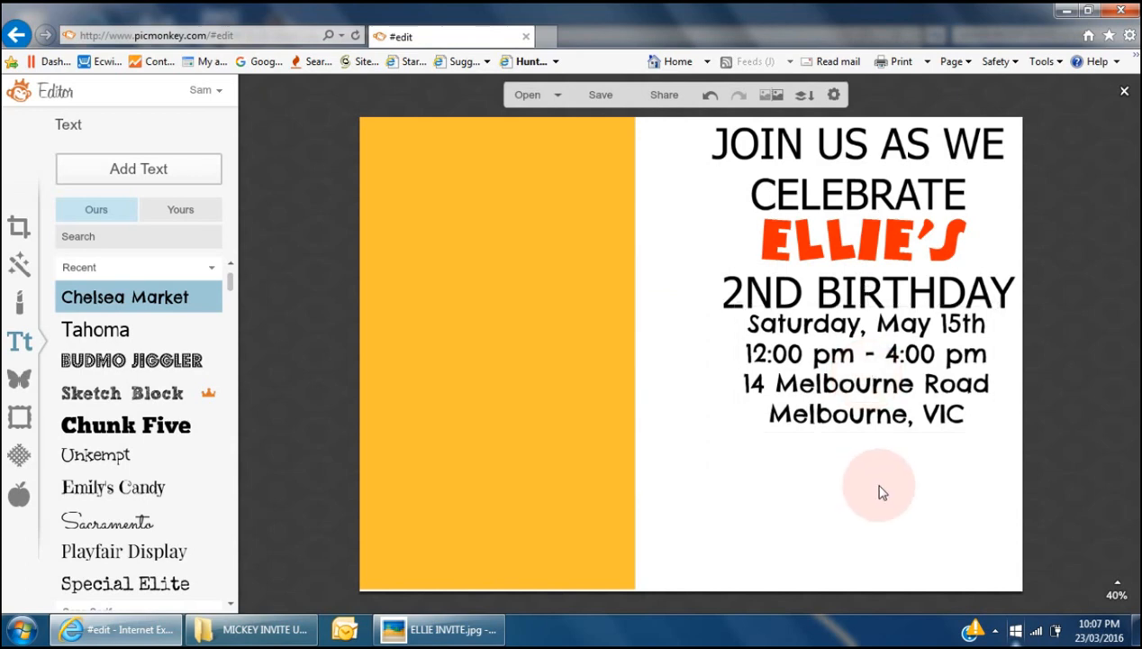
pyautogui.hotkey('alt', 'Tab')
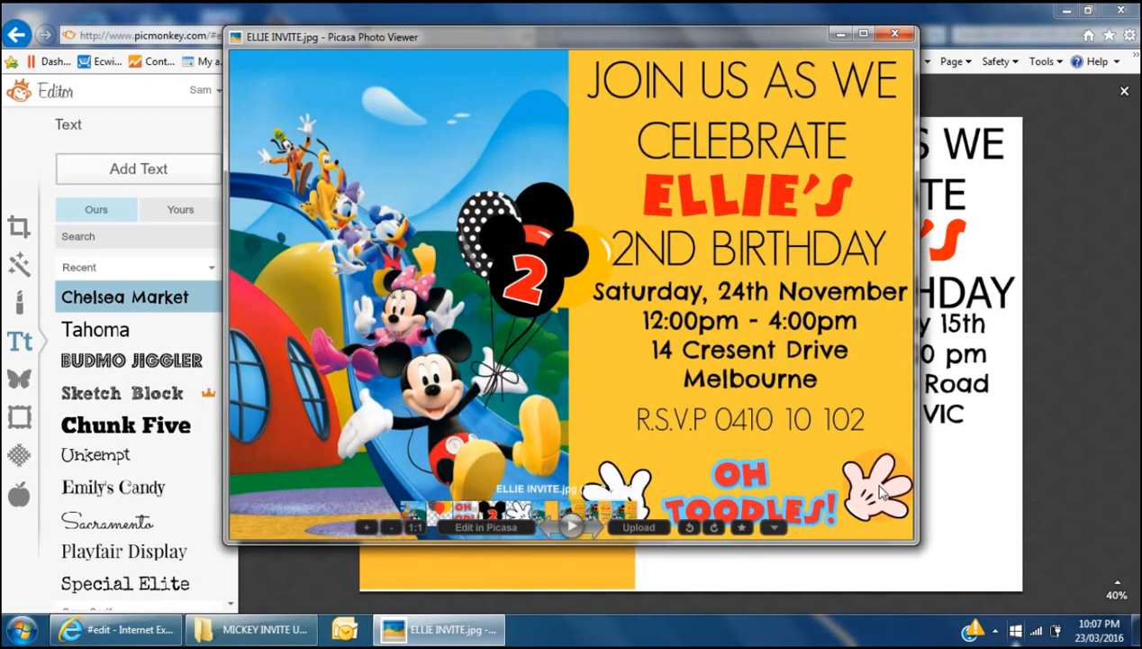
pyautogui.hotkey('alt', 'Tab')
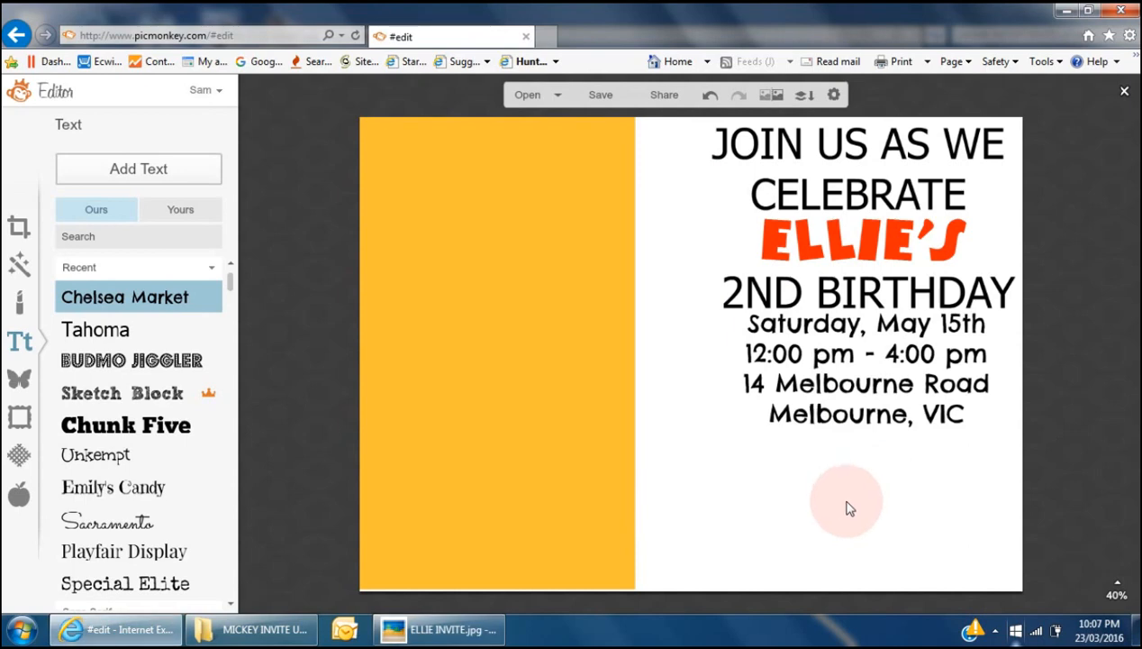
# - Add a Playfair Display text box below Melbourne, VIC and type the RSVP line with phone number
pyautogui.click(109, 551)
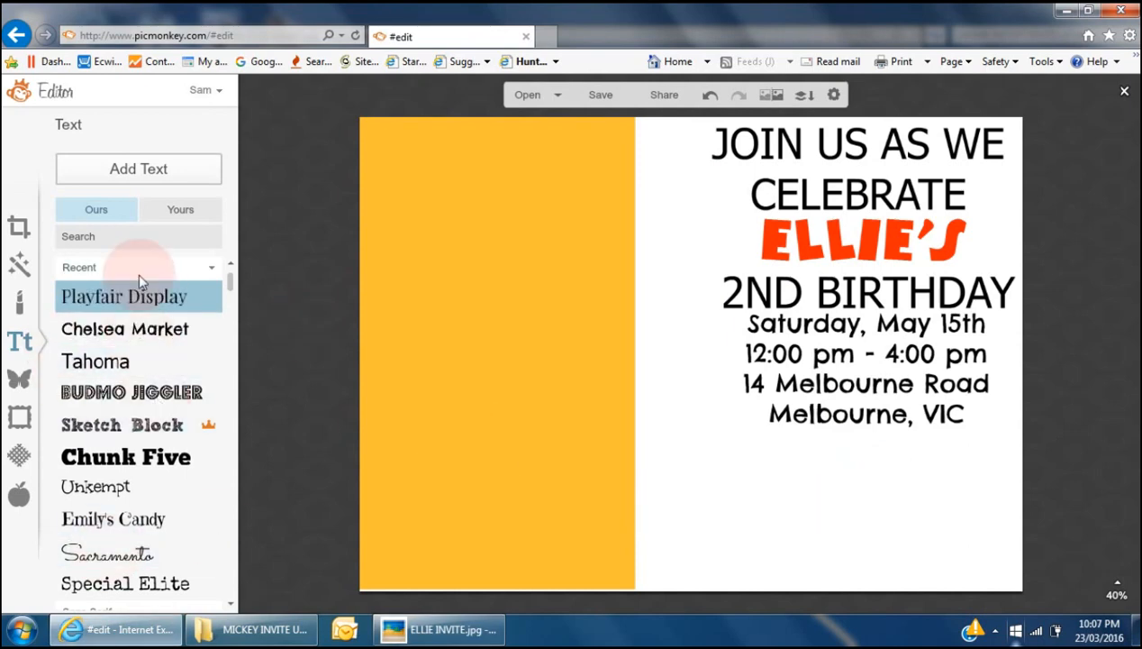
pyautogui.click(158, 167)
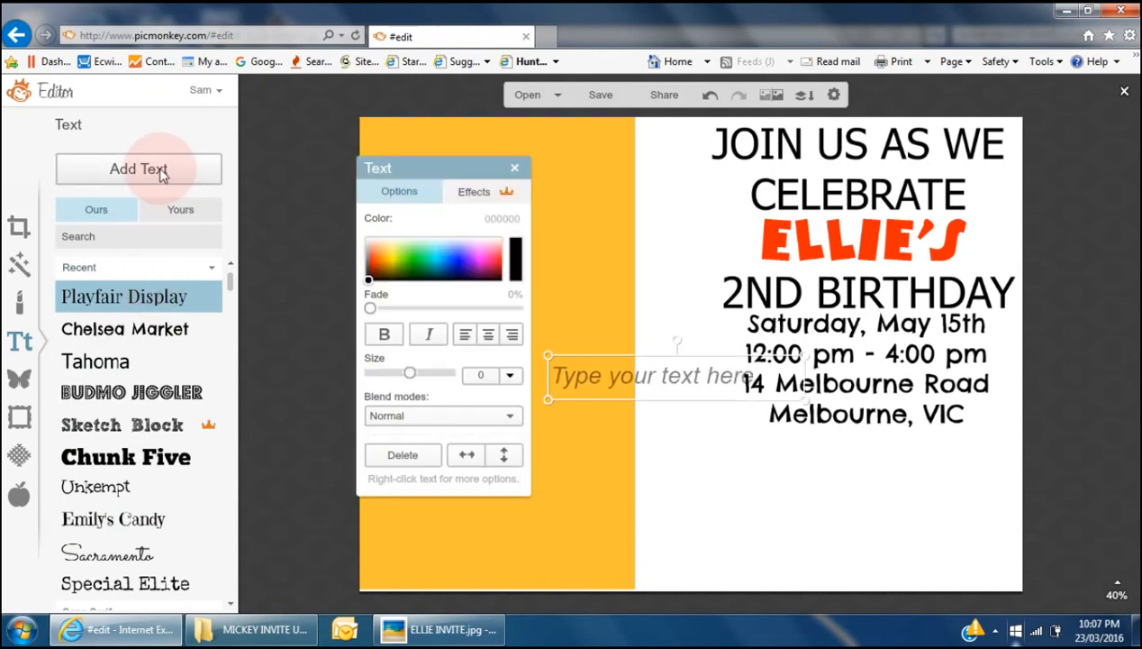
pyautogui.click(671, 372)
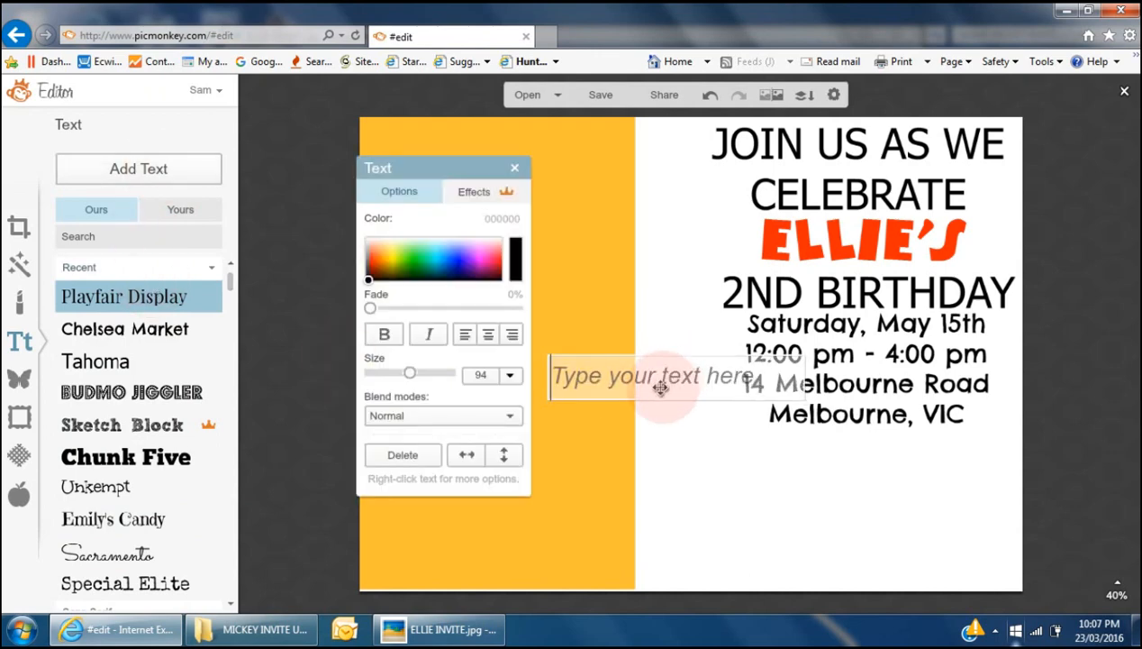
pyautogui.moveTo(667, 377); pyautogui.dragTo(862, 452)
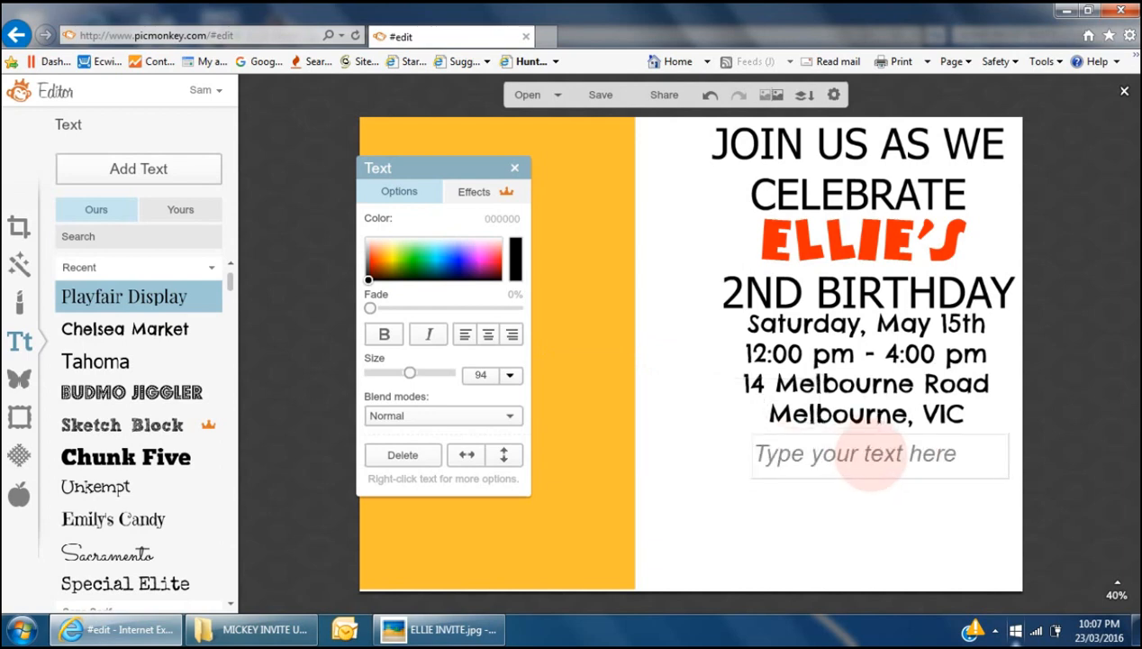
pyautogui.click(871, 455)
pyautogui.write('RSVP:')
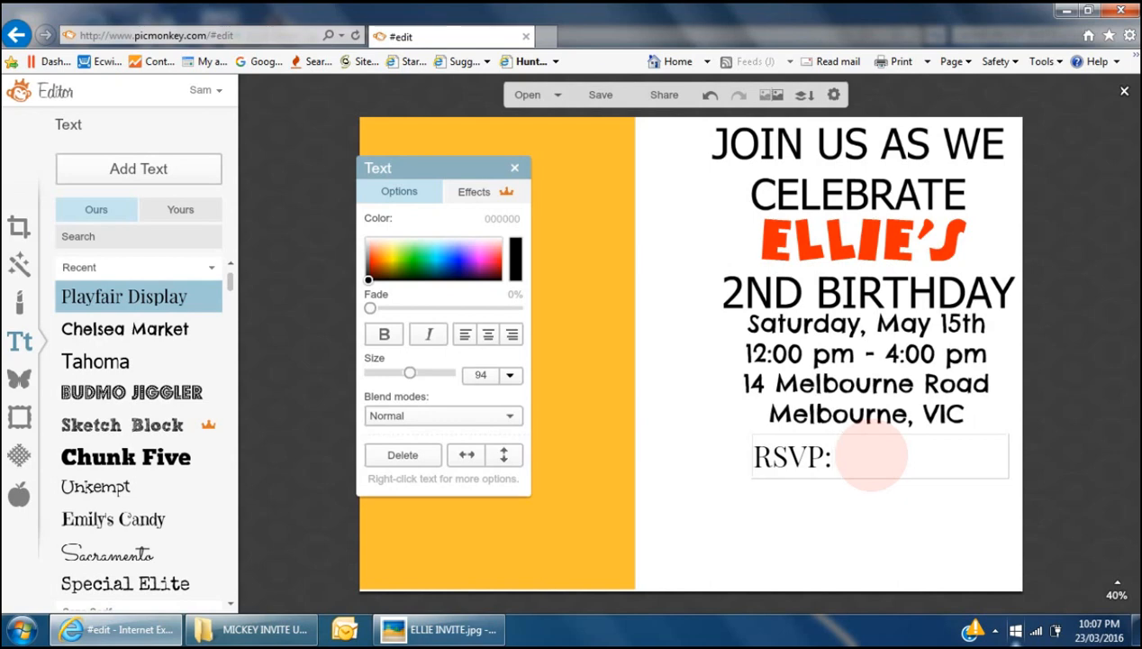
pyautogui.hotkey('alt', 'Tab')
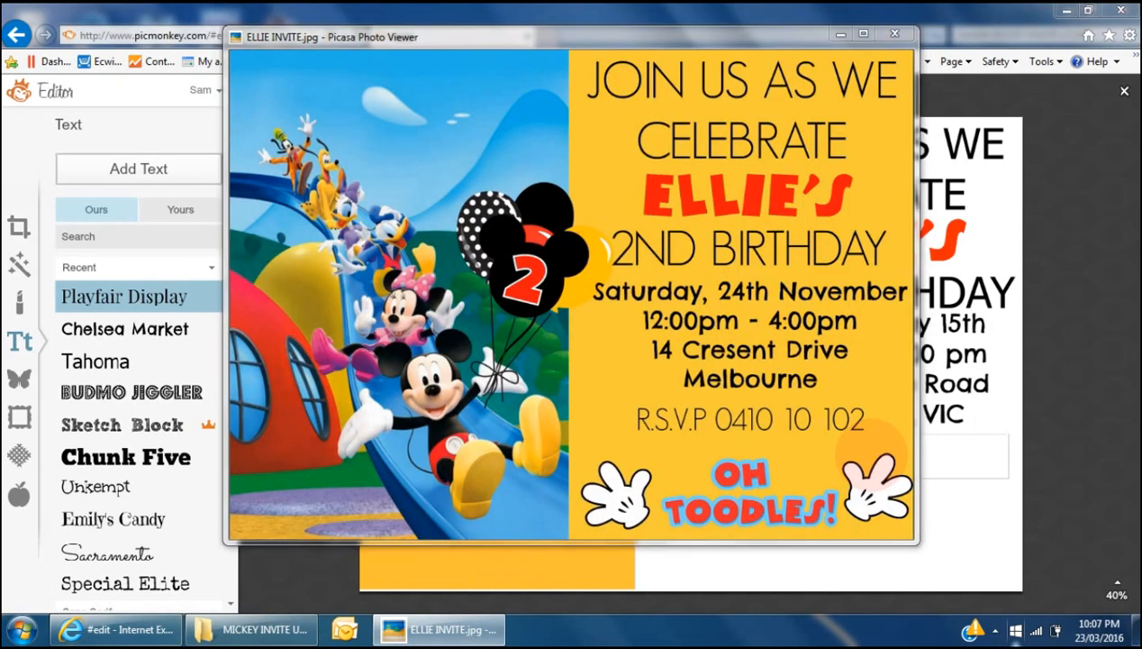
pyautogui.hotkey('alt', 'Tab')
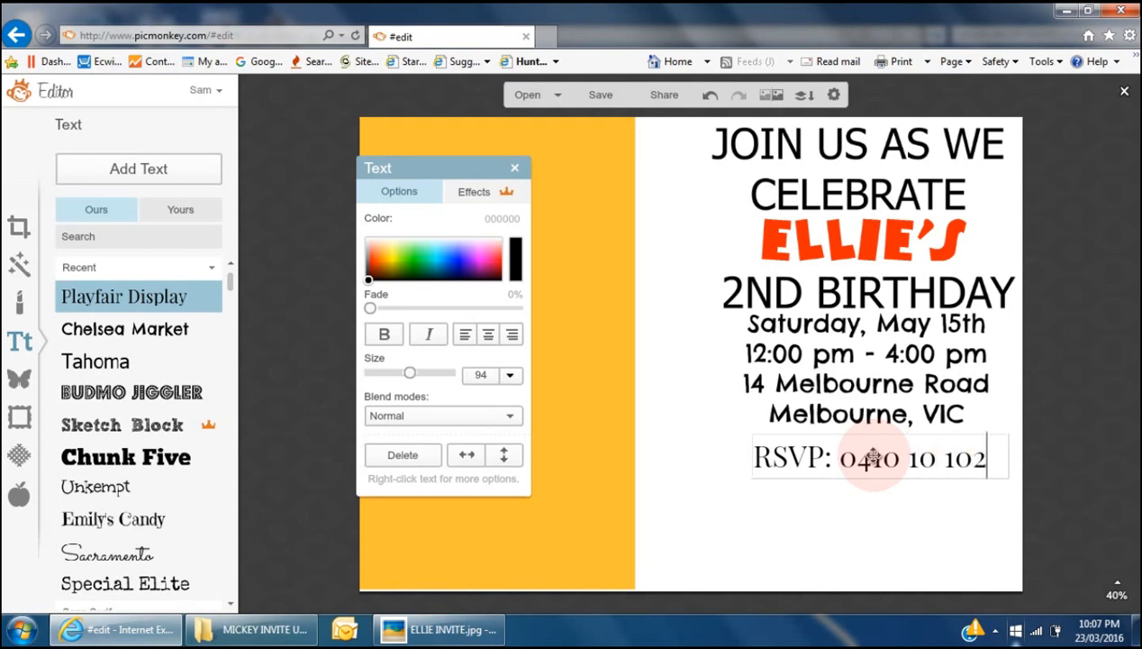
pyautogui.write('4')
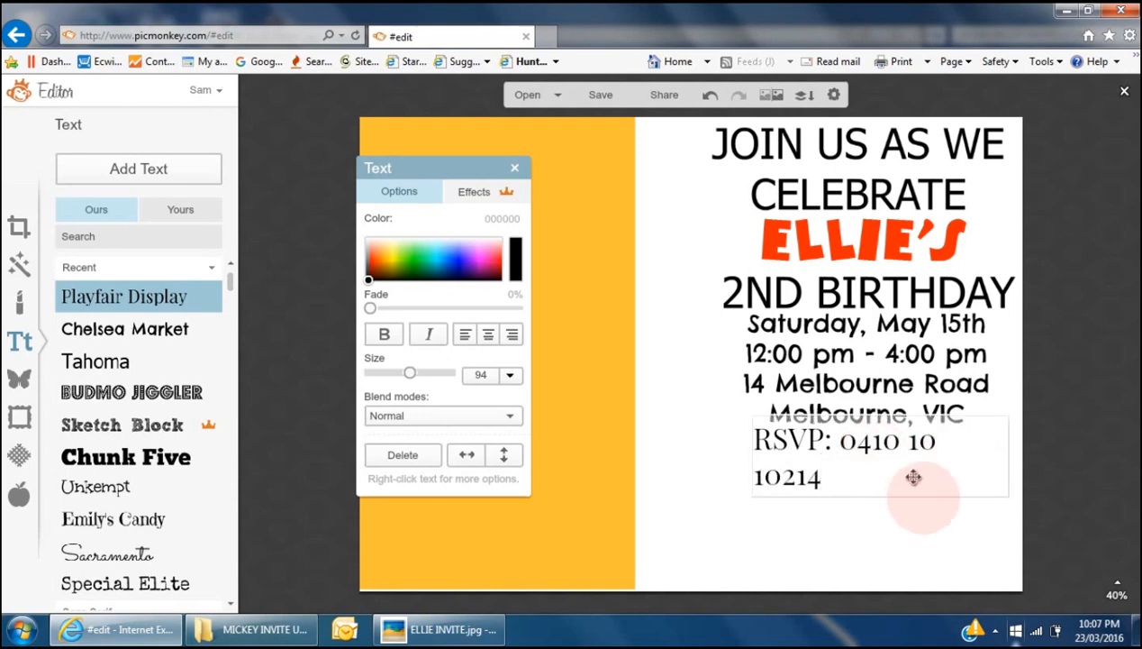
# - Widen the RSVP box to one line, nudge it up, and select the whole RSVP text
pyautogui.moveTo(1012, 460); pyautogui.dragTo(1029, 455)
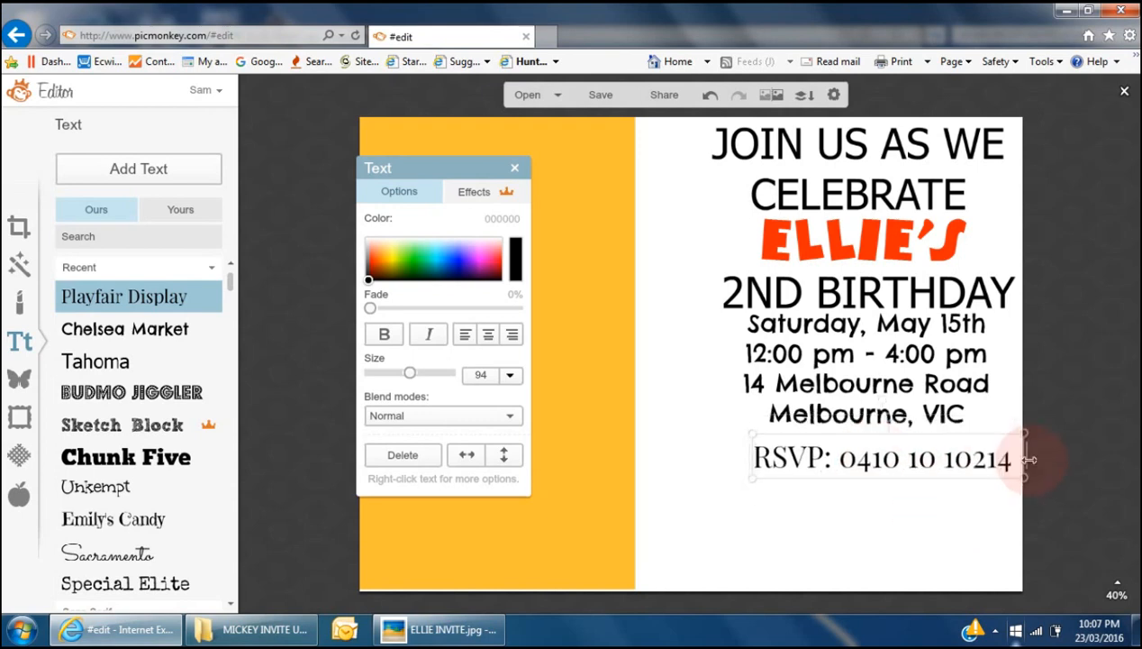
pyautogui.moveTo(951, 461); pyautogui.dragTo(935, 450)
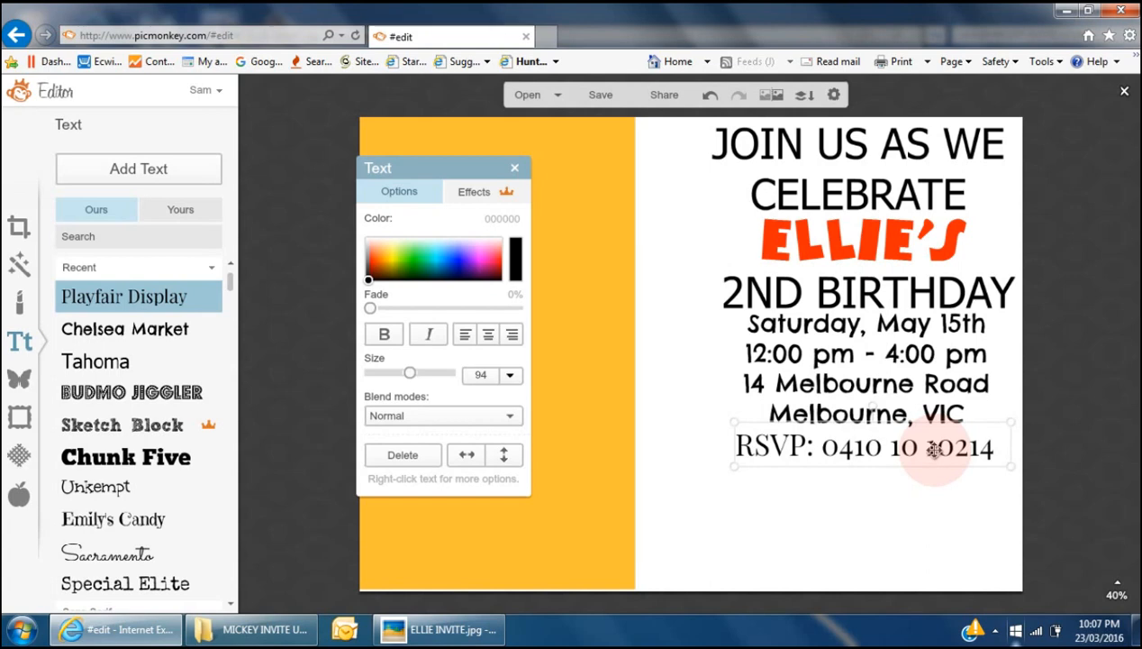
pyautogui.moveTo(608, 516)
pyautogui.mouseDown()
pyautogui.moveTo(972, 507)
pyautogui.moveTo(1002, 522)
pyautogui.moveTo(816, 510)
pyautogui.moveTo(613, 516)
pyautogui.mouseUp()
pyautogui.click(877, 447)
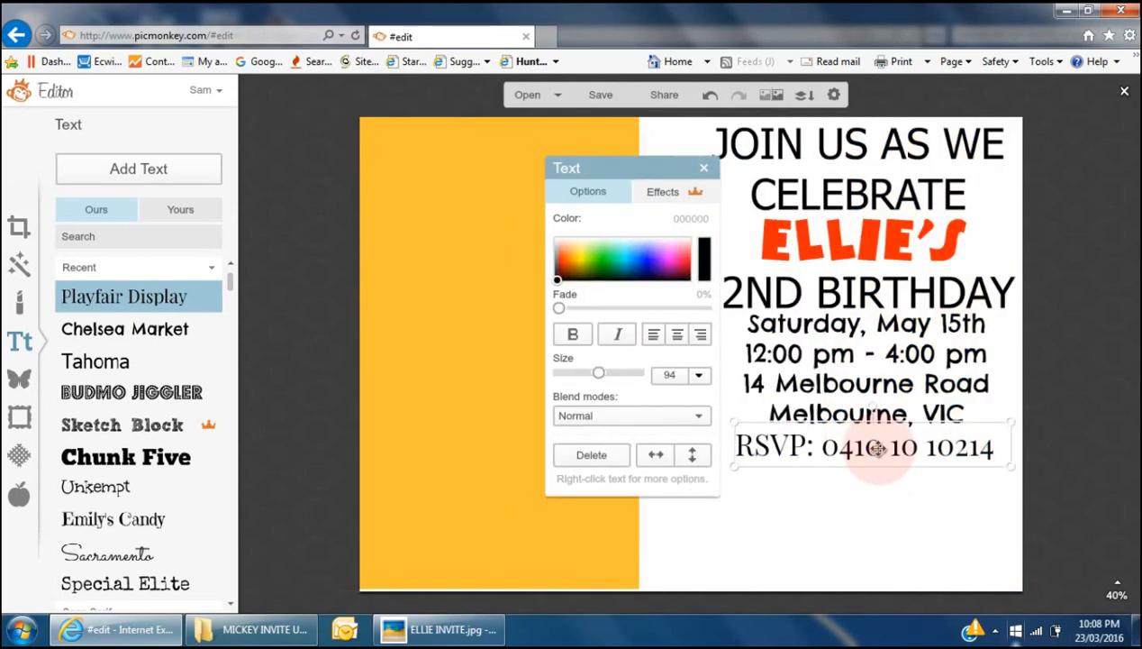
pyautogui.click(877, 448)
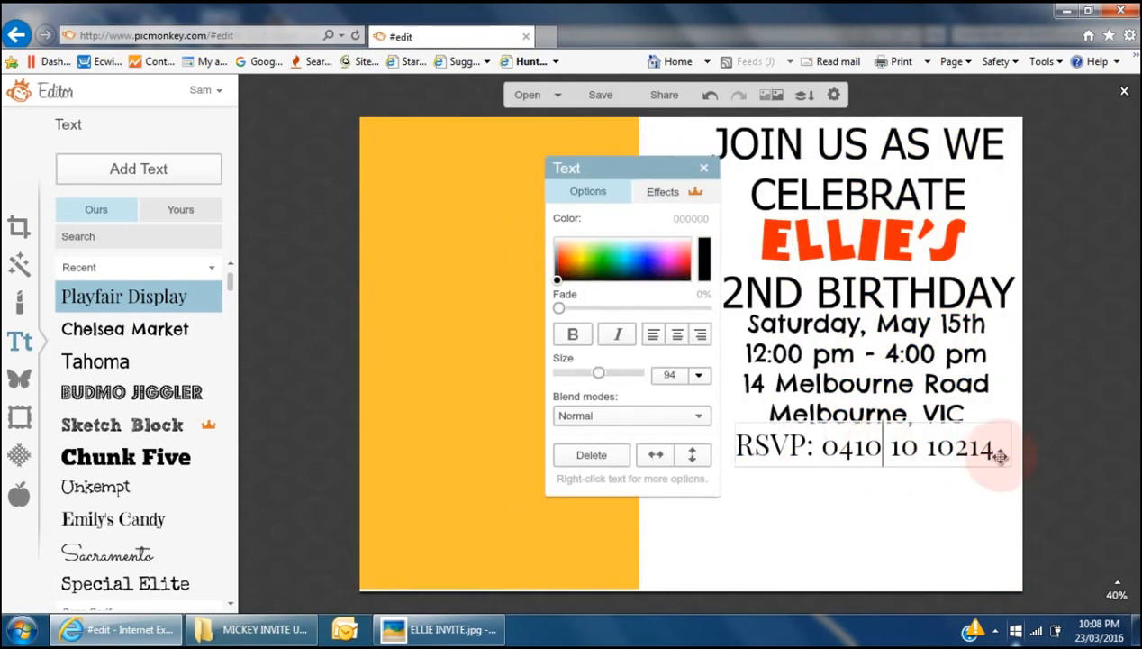
pyautogui.moveTo(1000, 457); pyautogui.dragTo(730, 451)
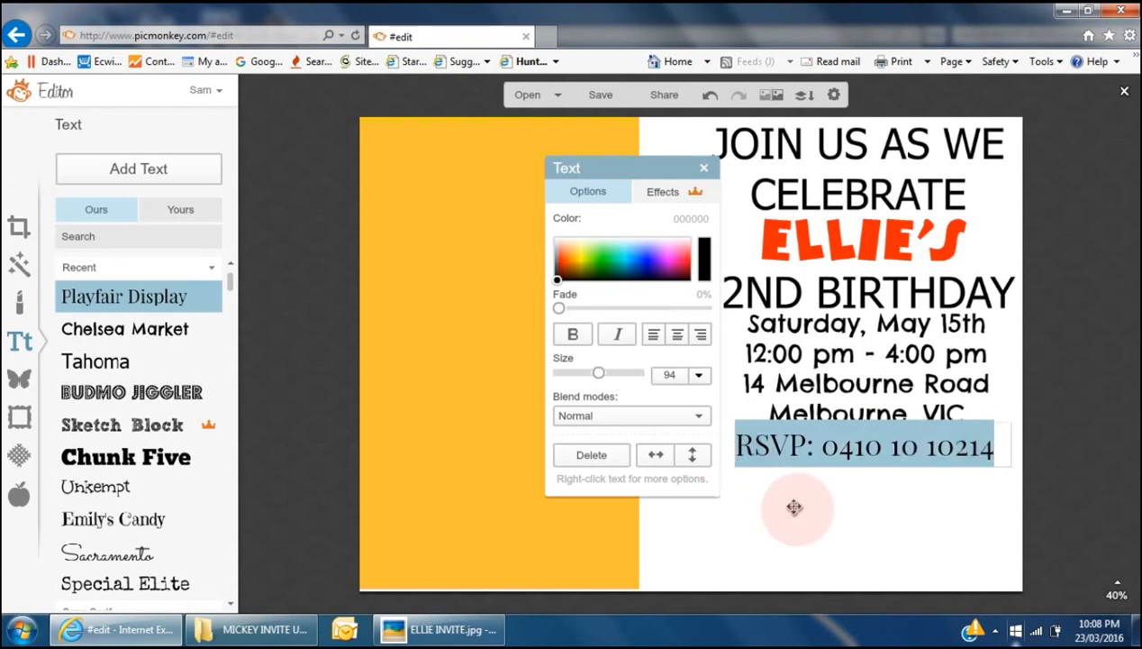
# - Try Special Elite and Arial on the RSVP line, then settle on Tahoma
pyautogui.click(115, 584)
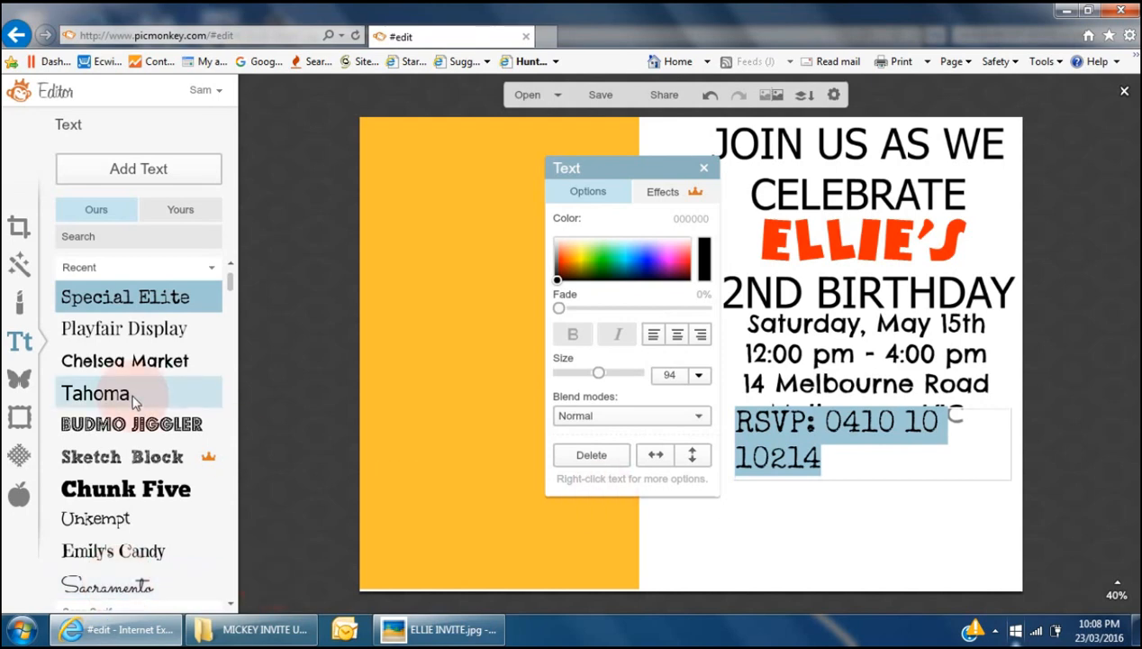
pyautogui.moveTo(230, 281); pyautogui.dragTo(232, 304)
pyautogui.click(86, 390)
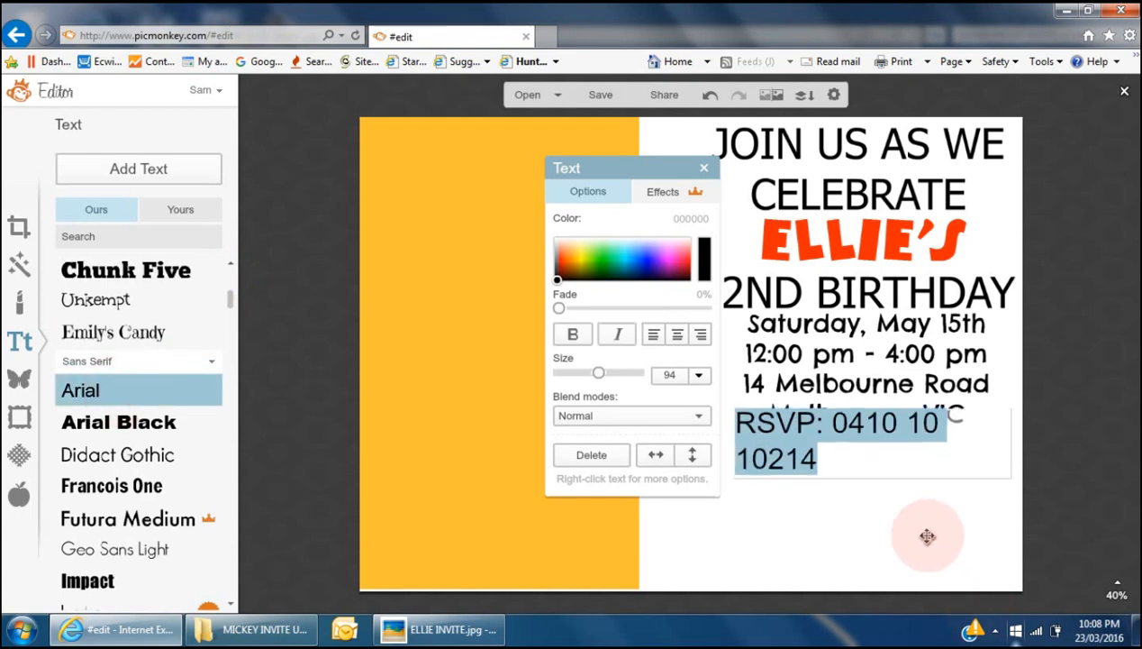
pyautogui.moveTo(230, 299); pyautogui.dragTo(230, 274)
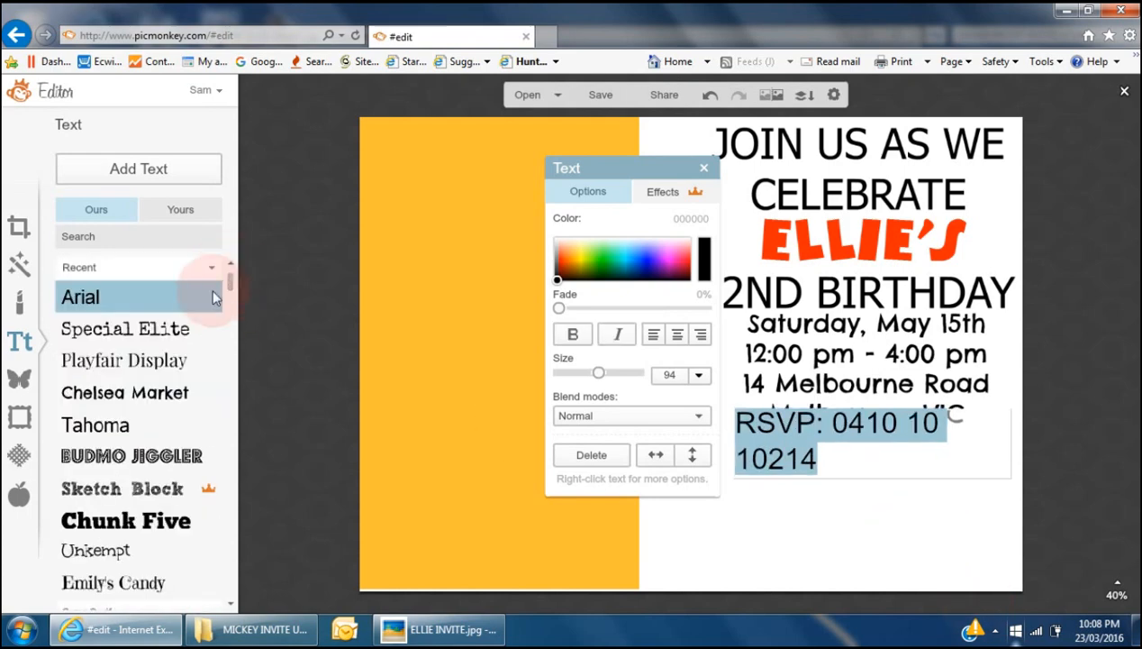
pyautogui.click(95, 424)
pyautogui.click(980, 541)
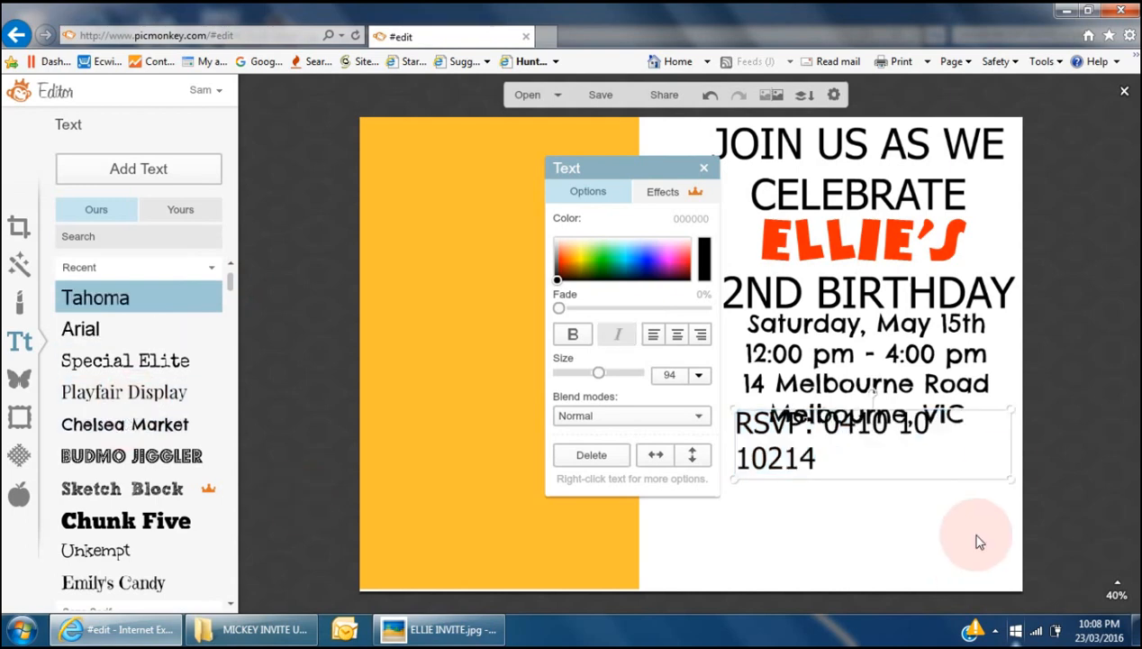
# - Widen the RSVP box to fit one line, nudge it into place, and bring up the original invite
pyautogui.moveTo(1010, 452); pyautogui.dragTo(1043, 447)
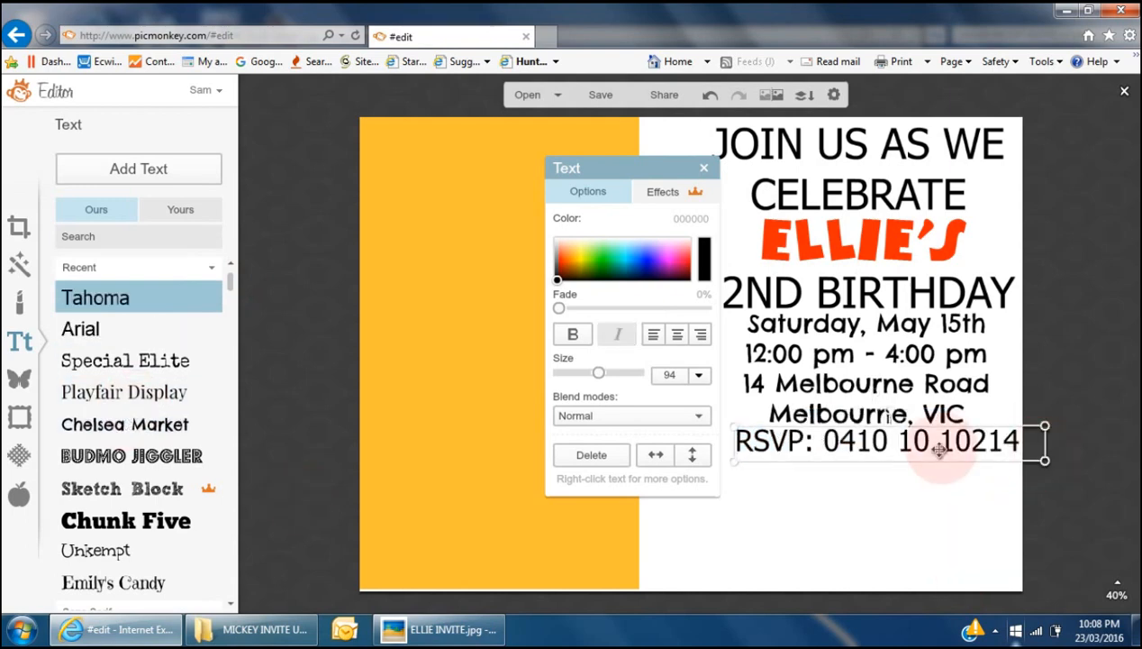
pyautogui.moveTo(940, 448); pyautogui.dragTo(936, 452)
pyautogui.click(897, 532)
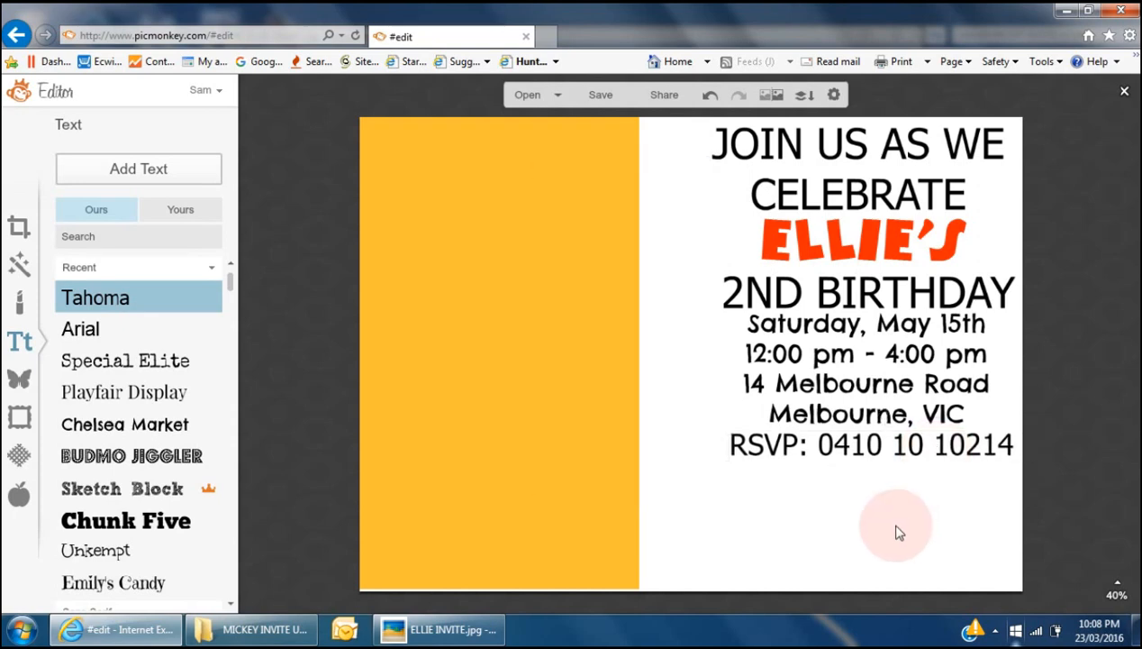
pyautogui.hotkey('alt', 'Tab')
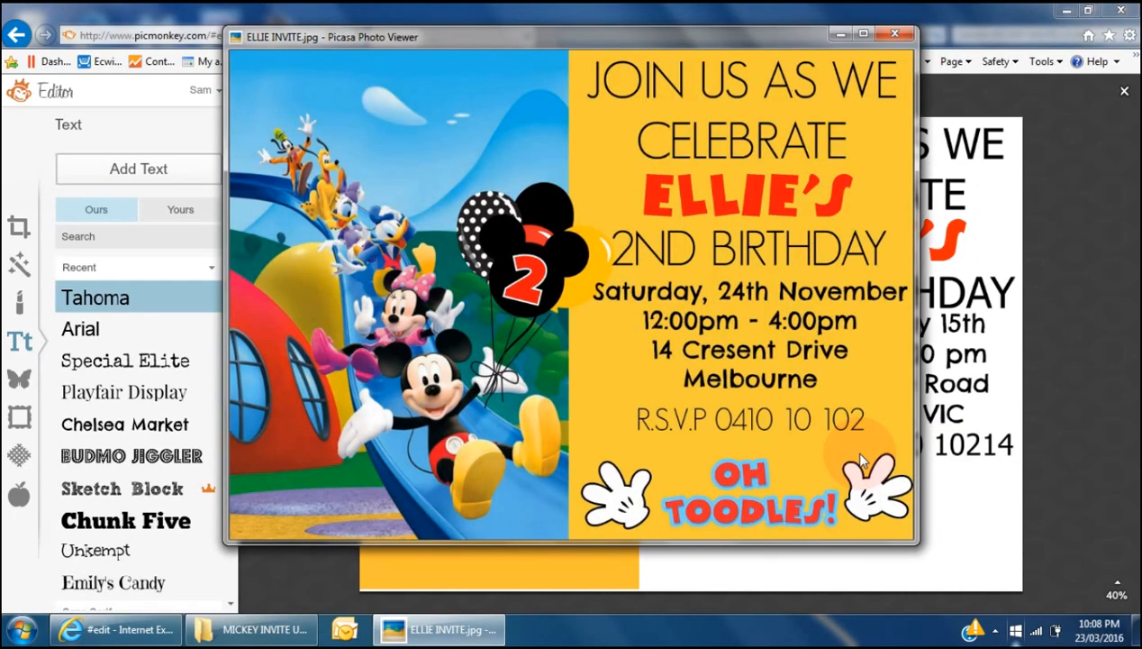
# - Nudge the RSVP line down and slide the Mickey picture back so yellow covers the left half
pyautogui.hotkey('alt', 'Tab')
pyautogui.click(881, 365)
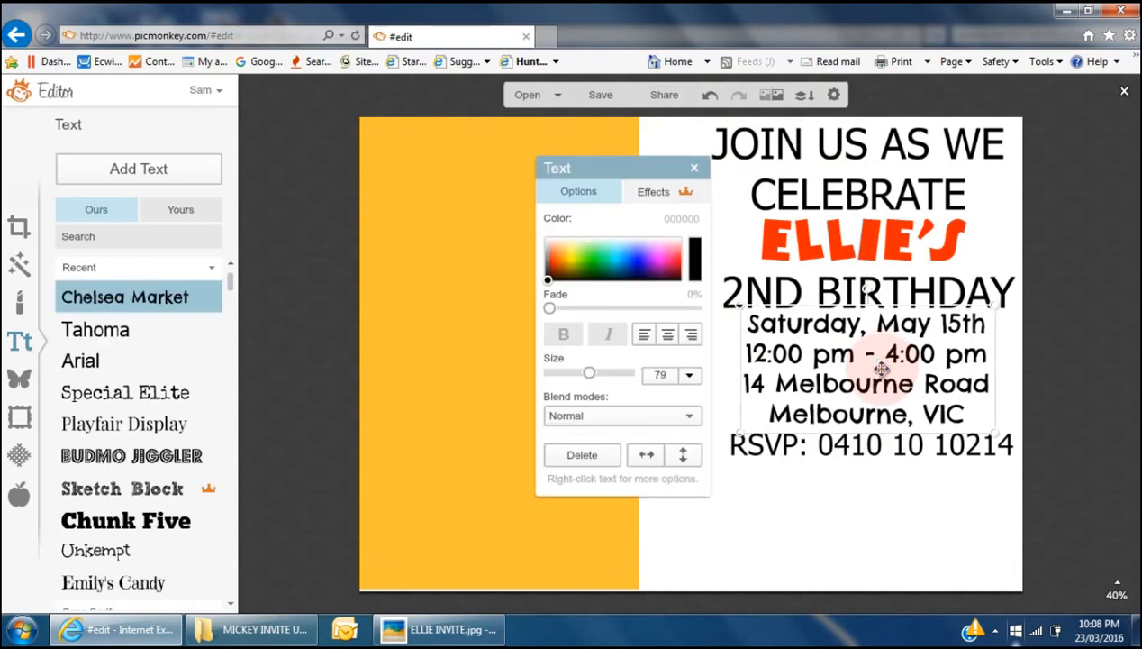
pyautogui.click(904, 448)
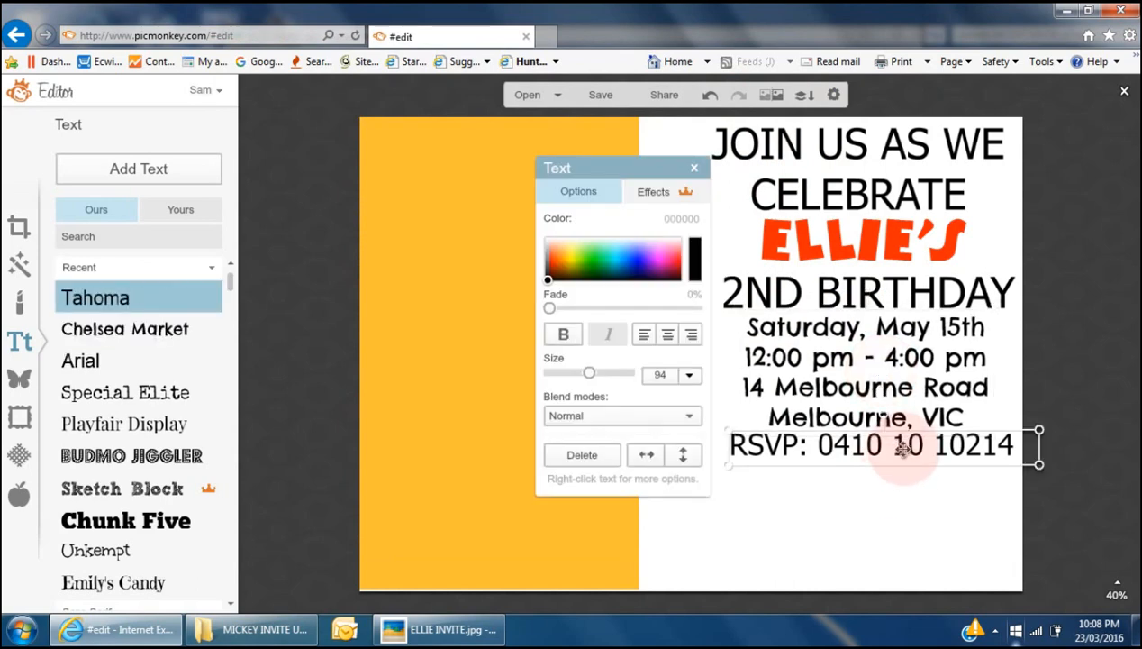
pyautogui.moveTo(903, 451); pyautogui.dragTo(903, 455)
pyautogui.moveTo(558, 532); pyautogui.dragTo(1003, 528)
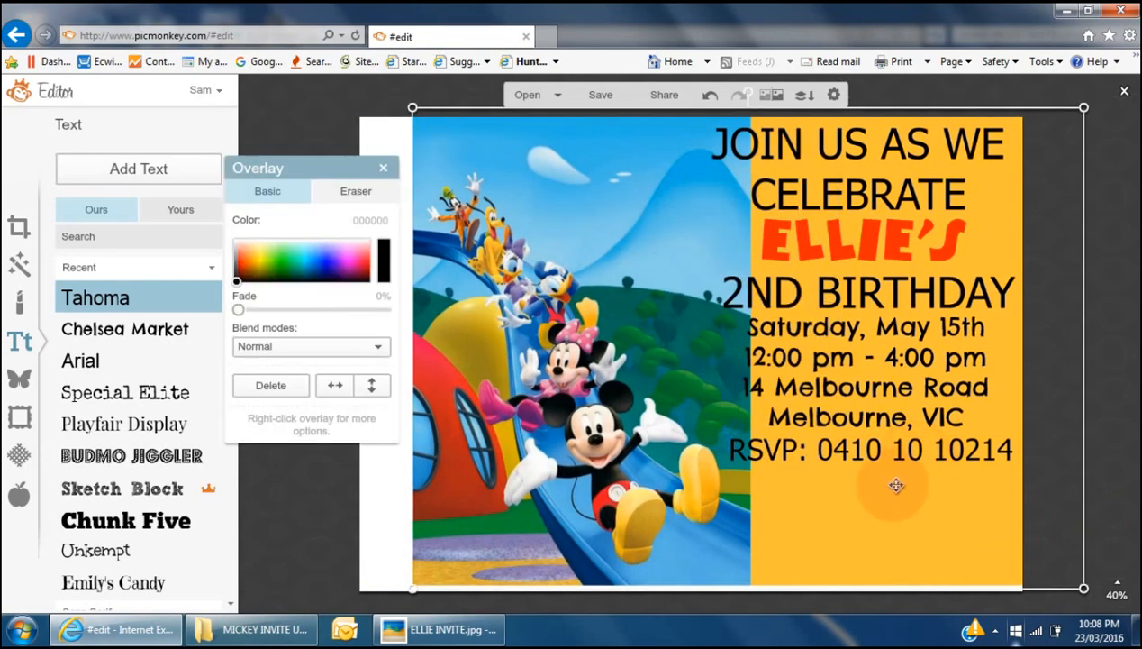
pyautogui.moveTo(882, 446); pyautogui.dragTo(847, 460)
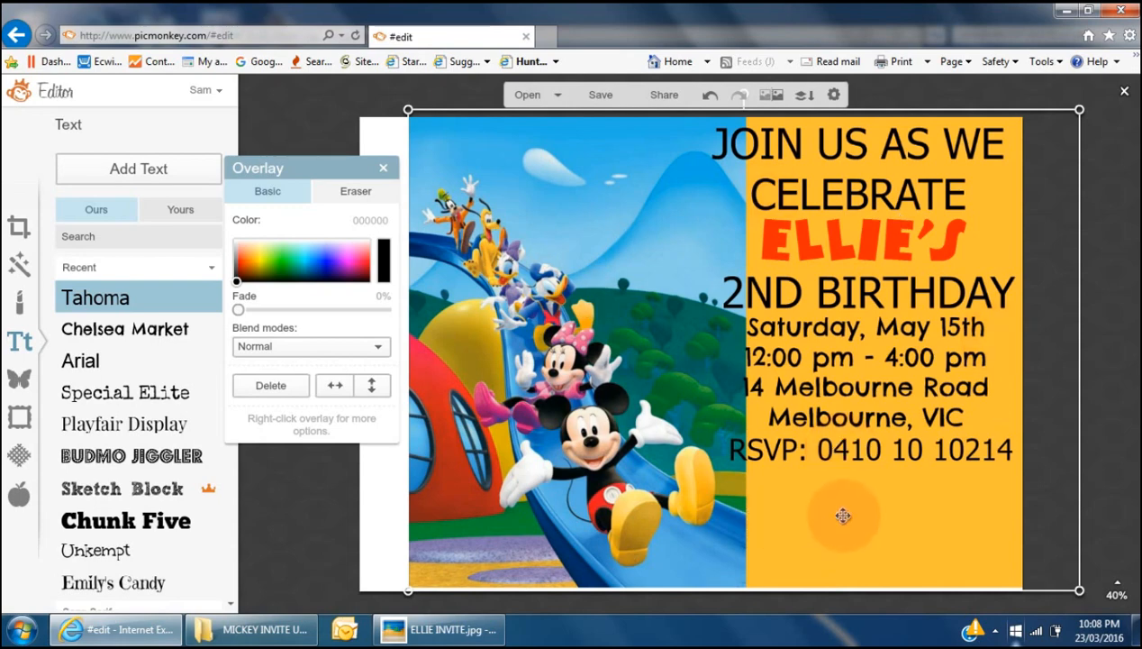
pyautogui.moveTo(843, 515); pyautogui.dragTo(425, 525)
pyautogui.click(881, 368)
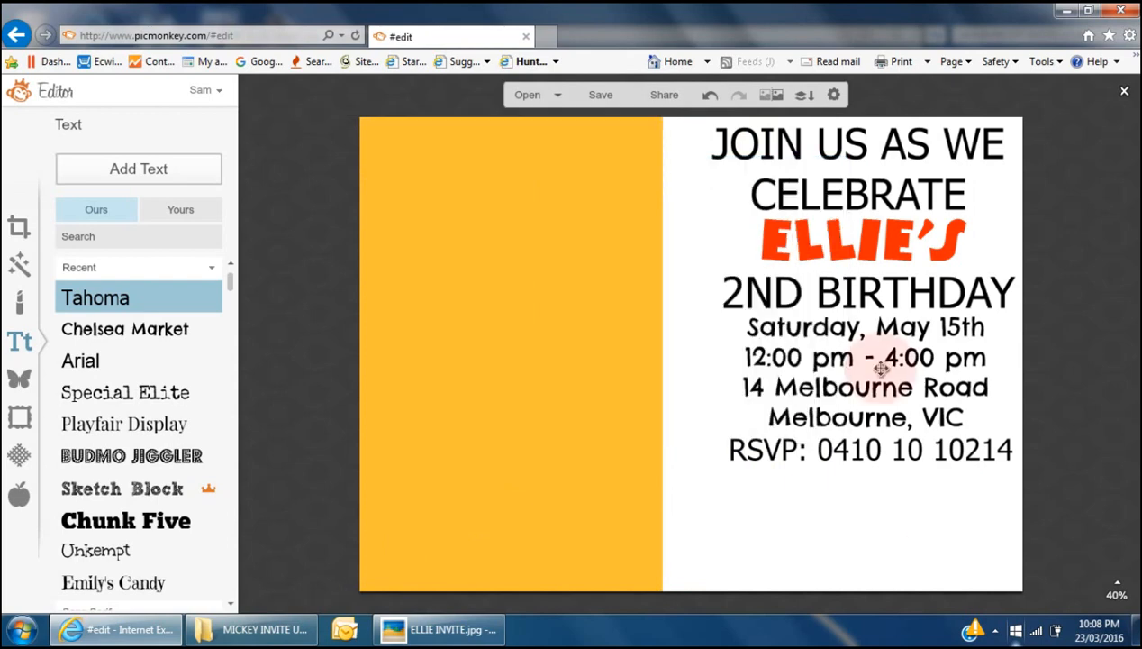
# - Lower the RSVP line slightly more and compare against the original invite
pyautogui.click(878, 367)
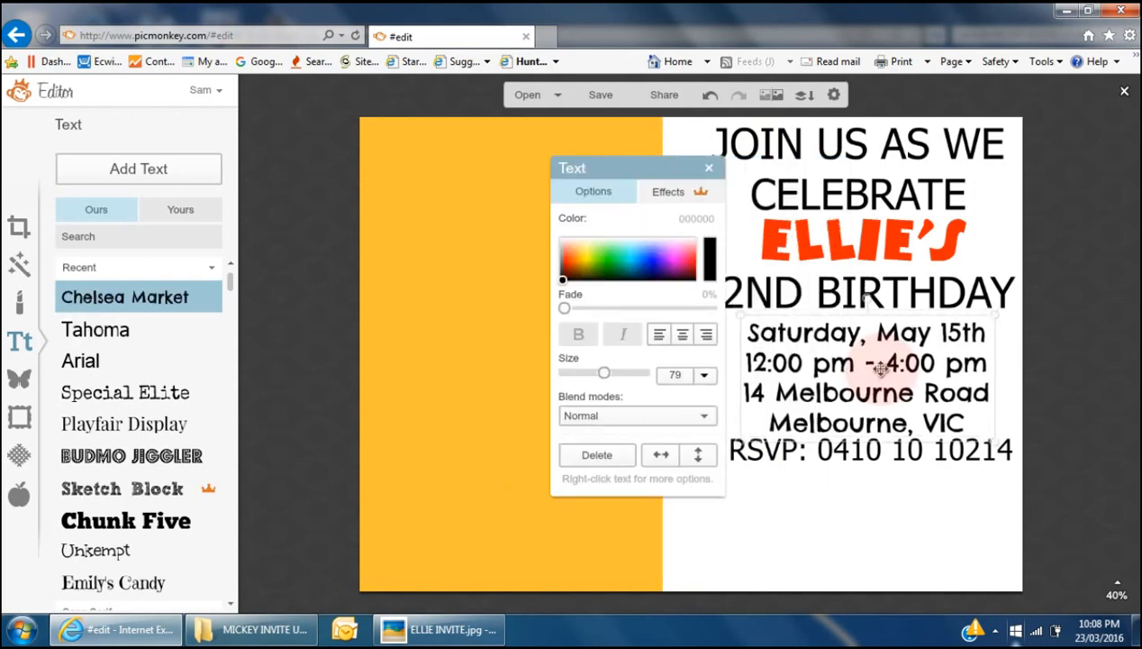
pyautogui.click(869, 453)
pyautogui.moveTo(874, 454); pyautogui.dragTo(874, 460)
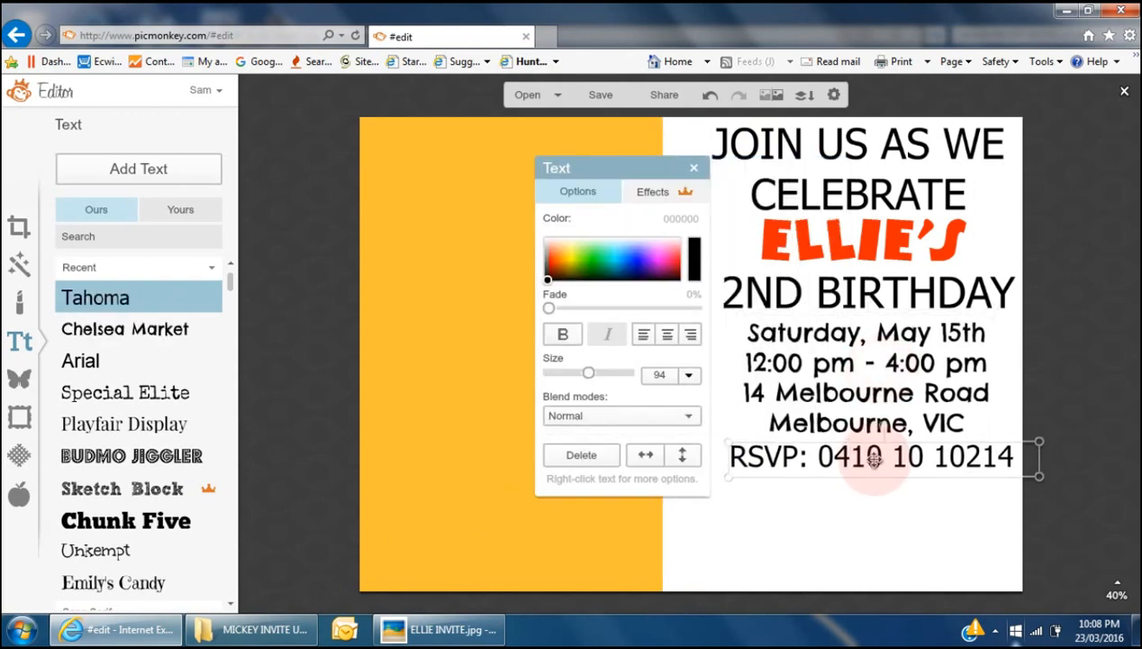
pyautogui.click(873, 523)
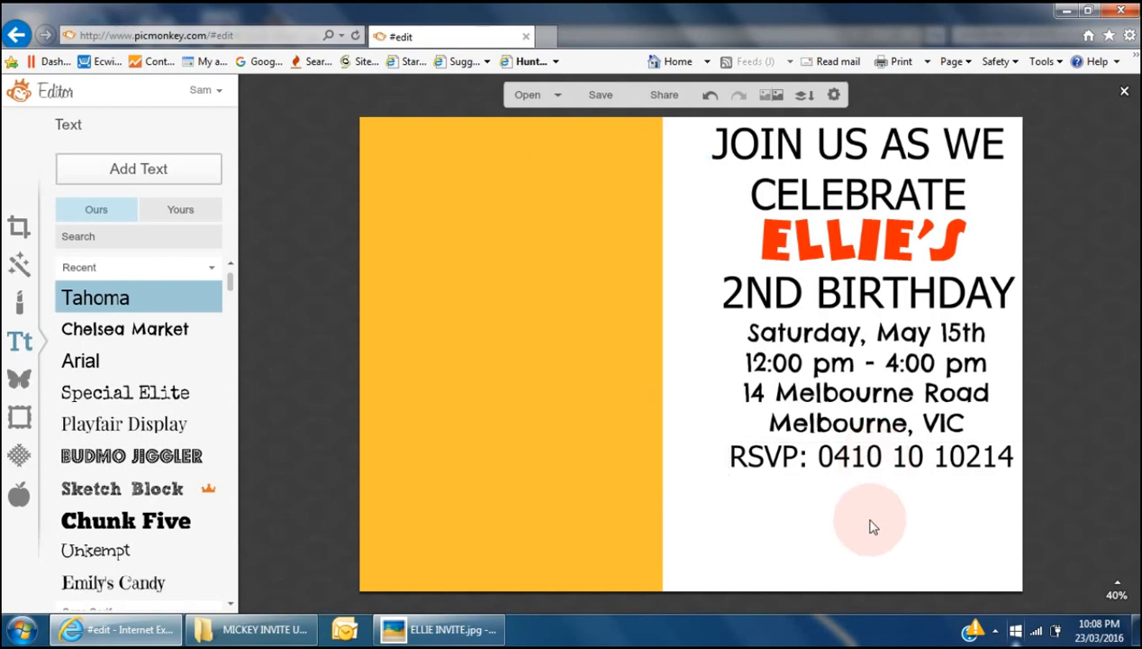
pyautogui.hotkey('alt', 'Tab')
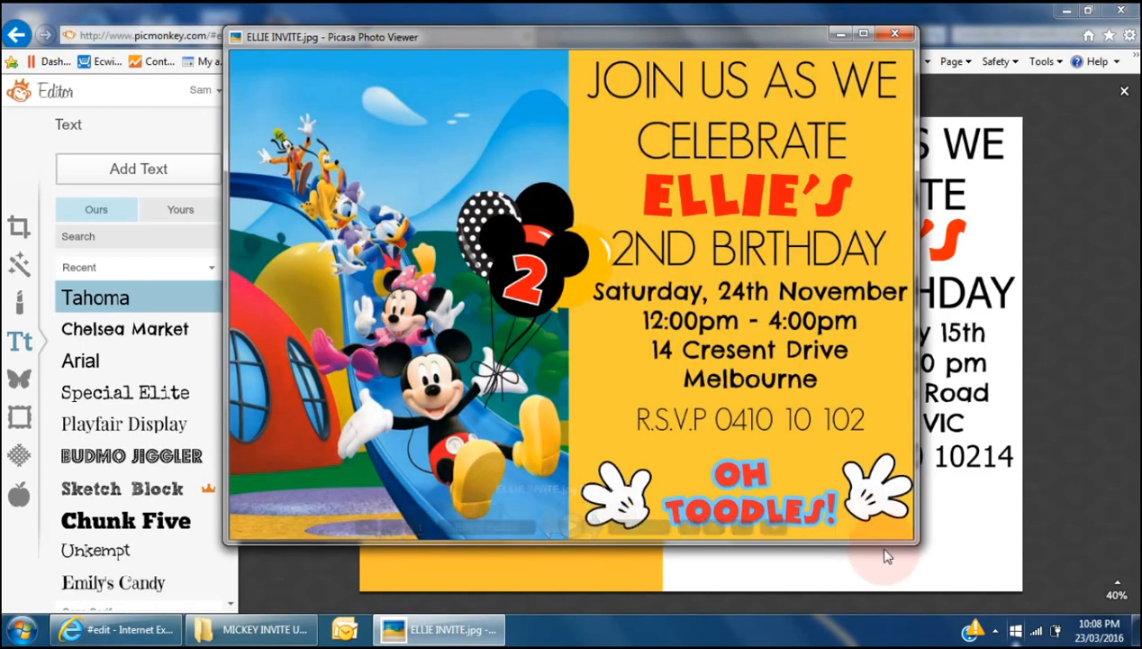
pyautogui.hotkey('alt', 'Tab')
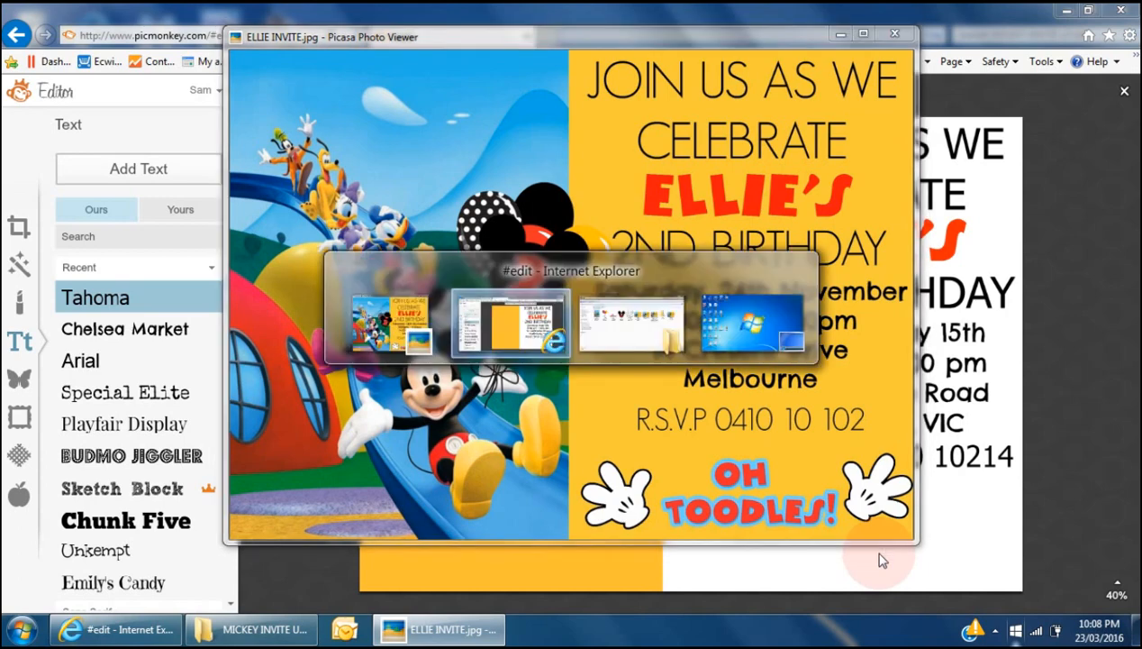
# - Add the Oh Toodles image from the MICKEY INVITE UTUBE folder as your own overlay
pyautogui.click(22, 378)
pyautogui.click(134, 171)
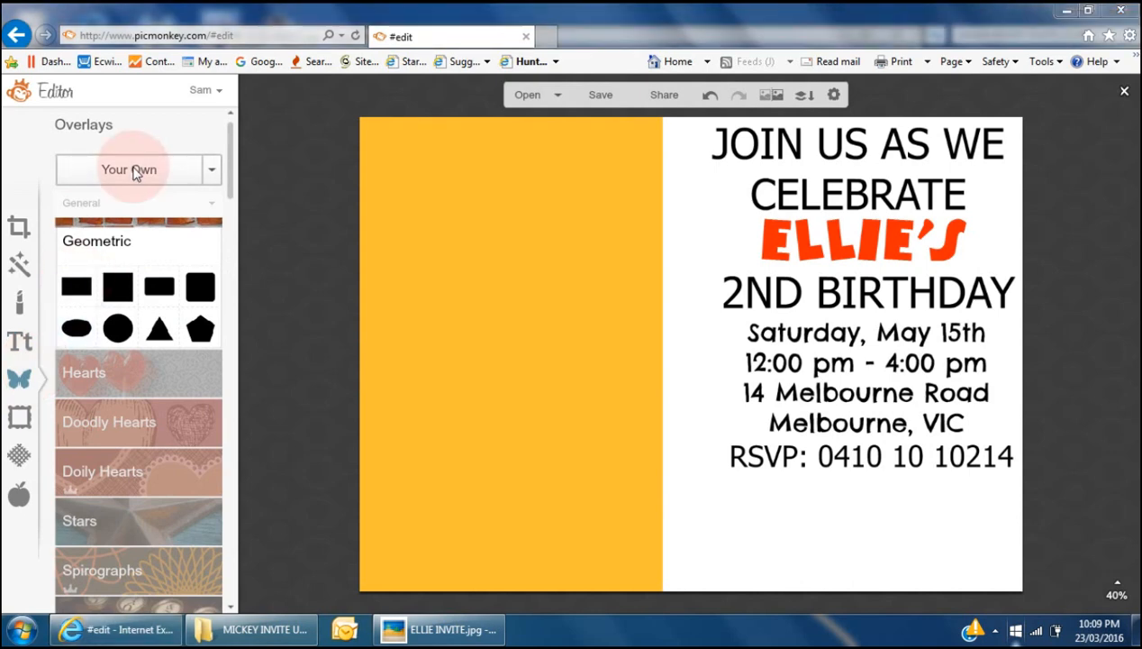
pyautogui.doubleClick(306, 221)
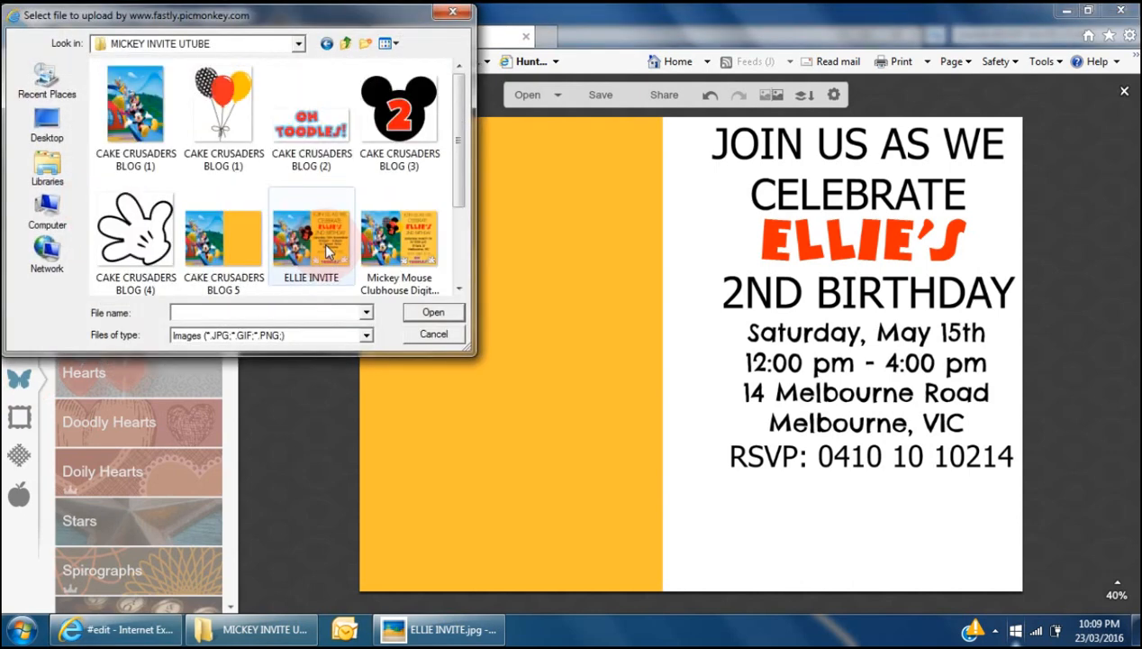
pyautogui.click(304, 120)
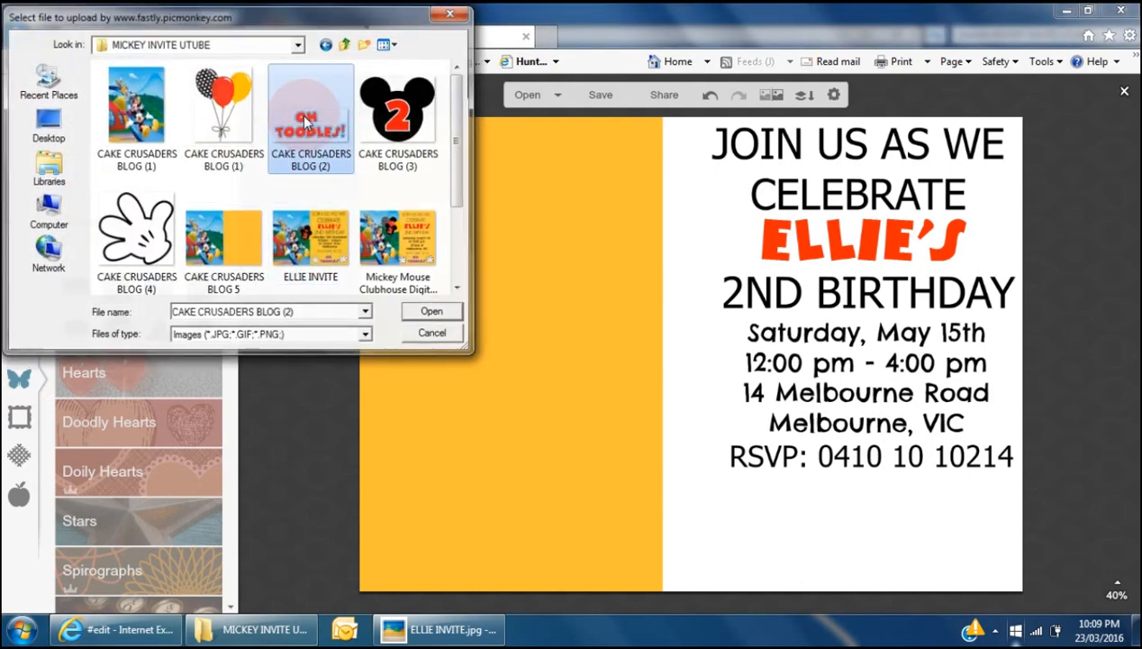
pyautogui.doubleClick(307, 131)
pyautogui.click(719, 557)
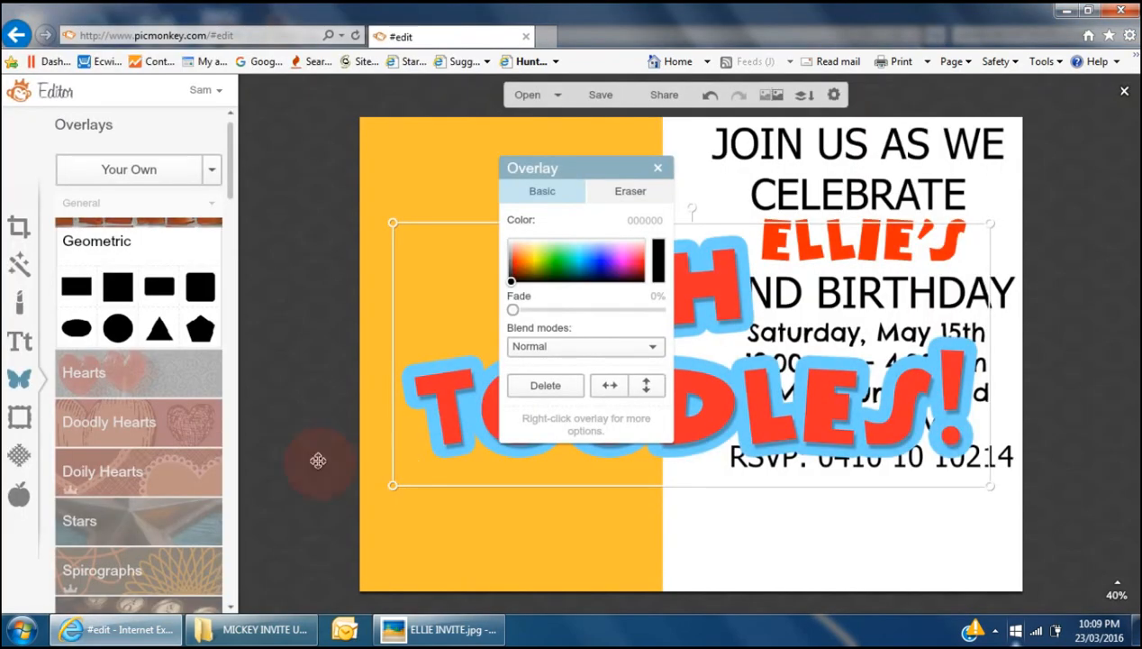
# - Shrink the Oh Toodles overlay and place it just below the RSVP line
pyautogui.click(397, 485)
pyautogui.moveTo(396, 485); pyautogui.dragTo(800, 390)
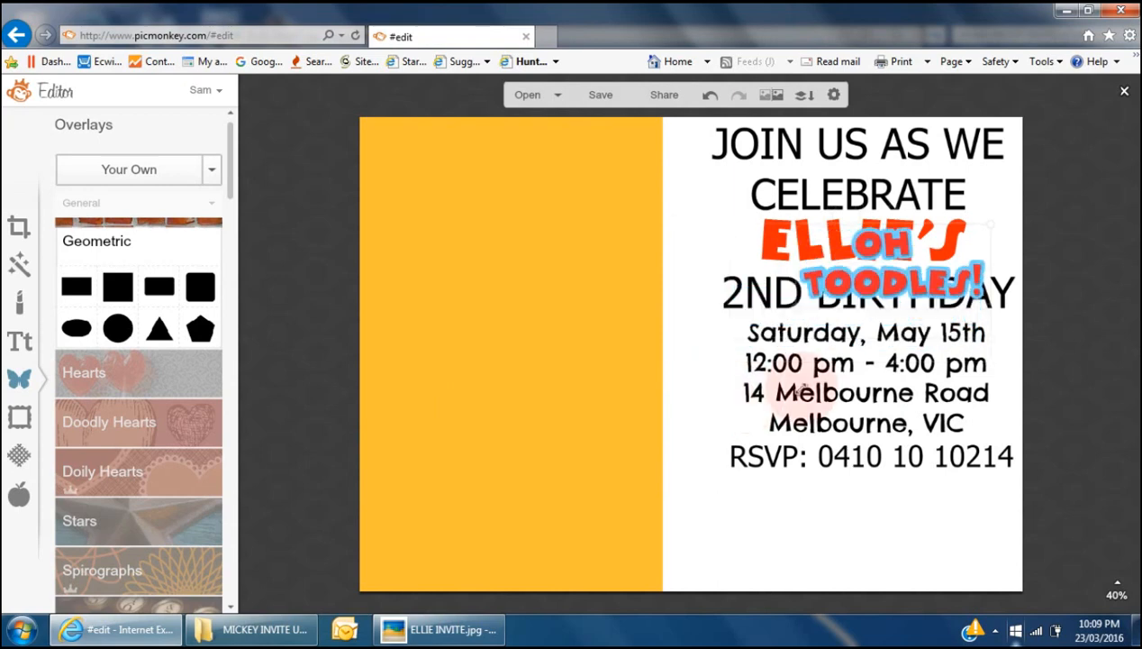
pyautogui.moveTo(895, 277); pyautogui.dragTo(865, 545)
pyautogui.moveTo(854, 453); pyautogui.dragTo(859, 464)
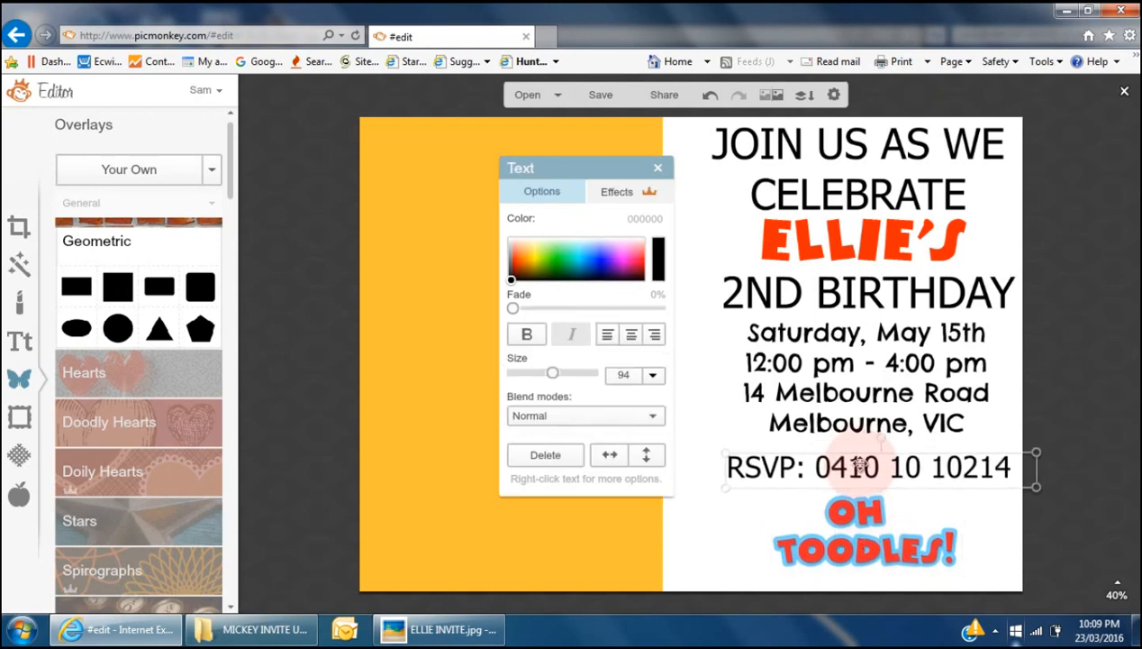
# - Nudge the date and address block, 2ND BIRTHDAY and ELLIE'S lines slightly lower
pyautogui.click(853, 393)
pyautogui.moveTo(852, 394); pyautogui.dragTo(853, 401)
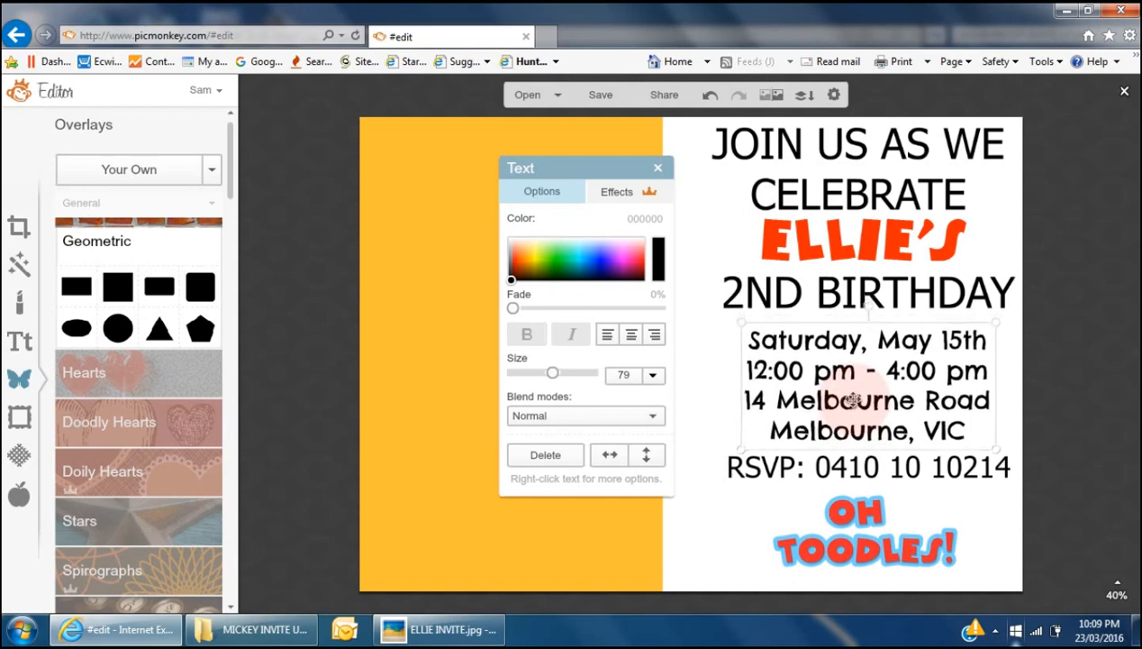
pyautogui.click(852, 290)
pyautogui.moveTo(852, 293); pyautogui.dragTo(852, 296)
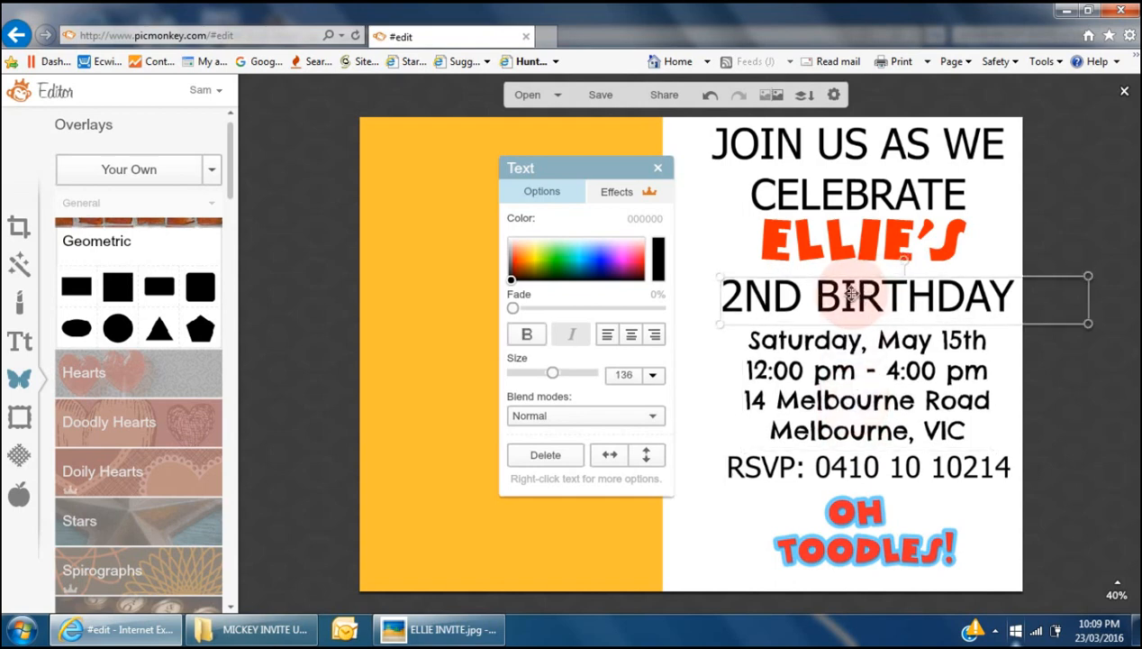
pyautogui.click(838, 234)
pyautogui.moveTo(837, 236); pyautogui.dragTo(837, 239)
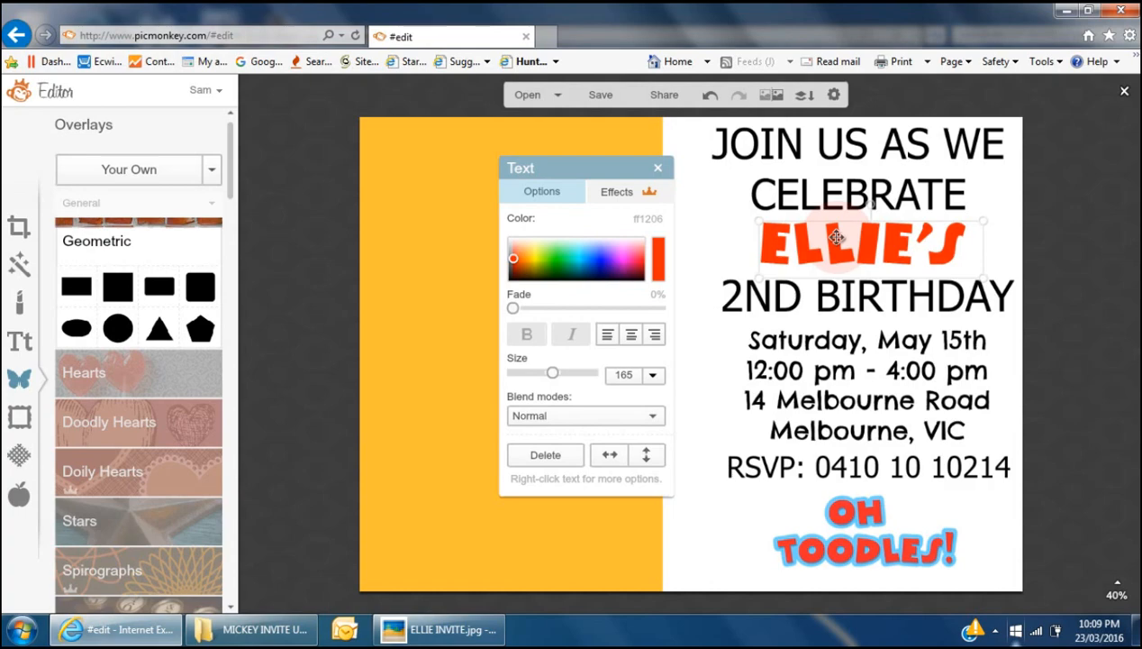
pyautogui.click(739, 546)
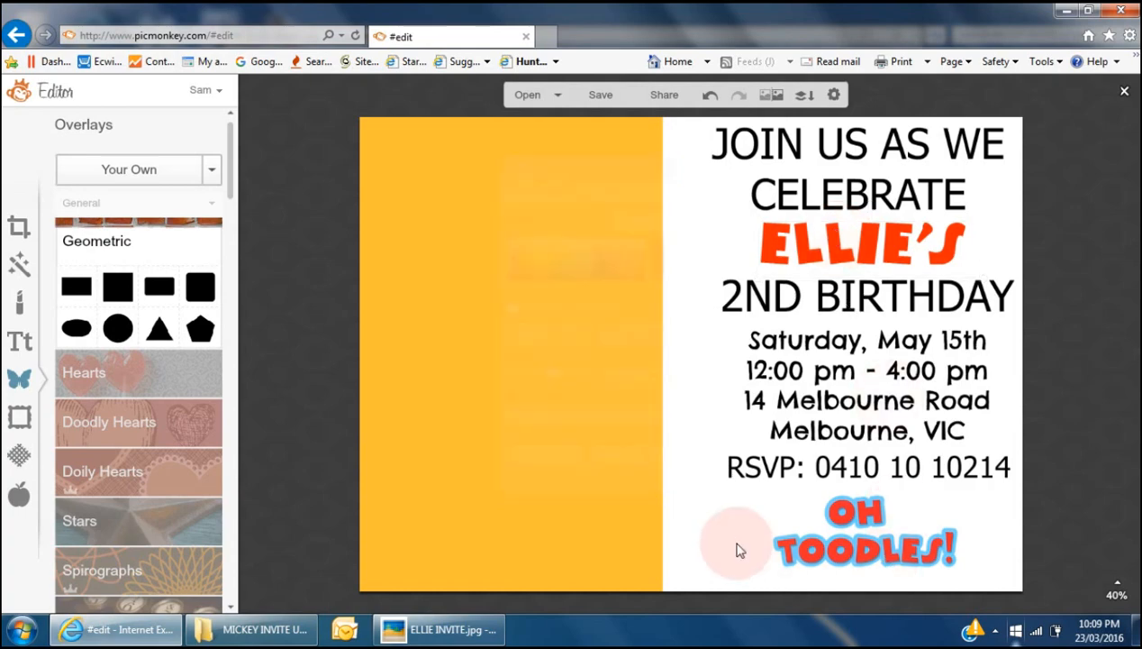
# - Check the reference invitation, then add the white glove image from MICKEY INVITE UTUBE
pyautogui.hotkey('alt', 'Tab')
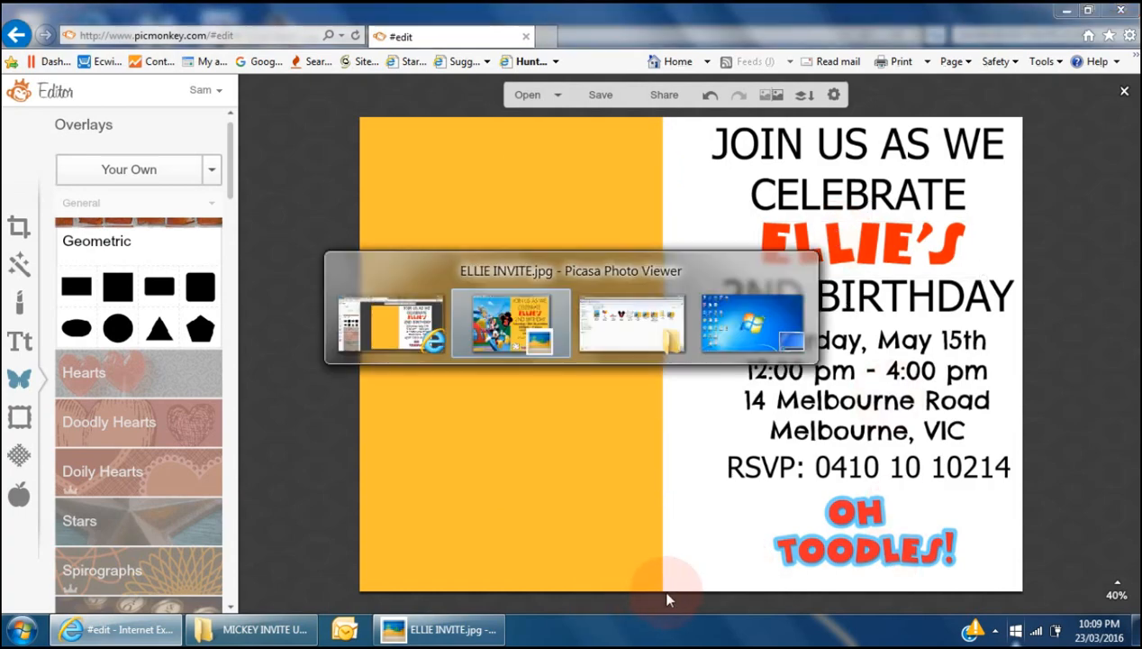
pyautogui.hotkey('alt', 'Tab')
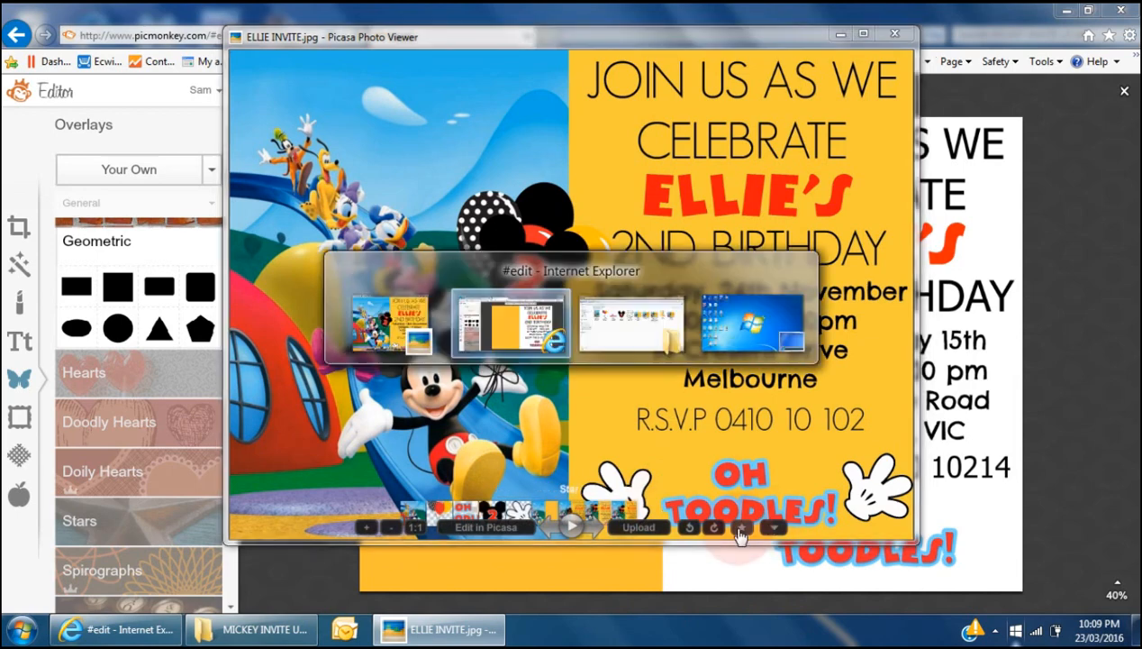
pyautogui.click(137, 173)
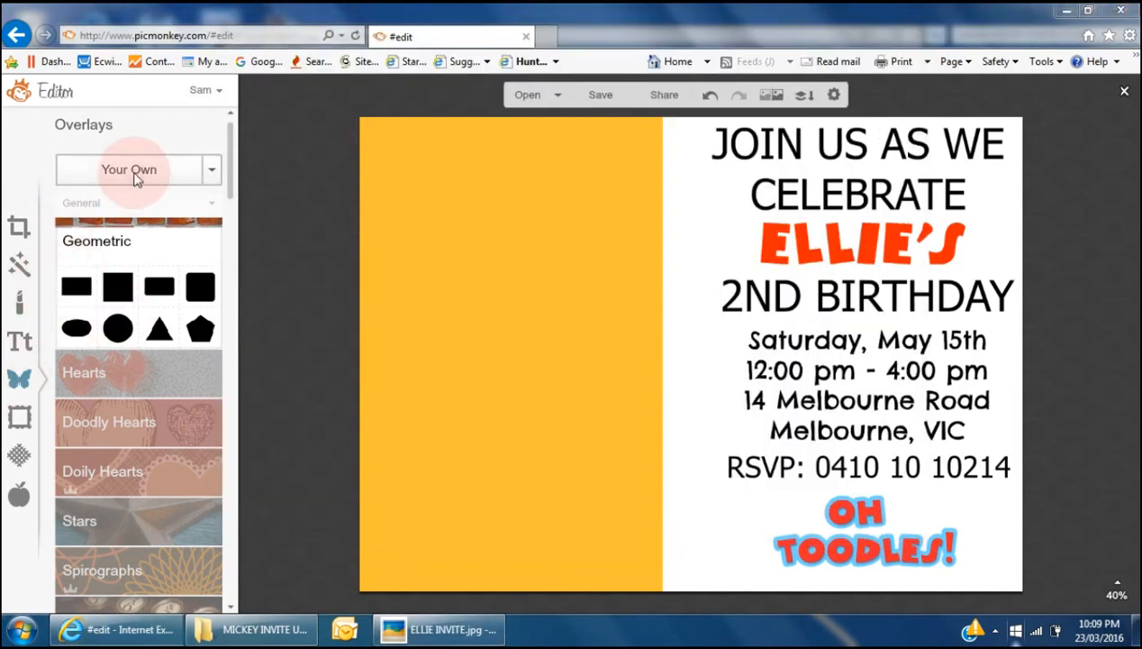
pyautogui.doubleClick(309, 232)
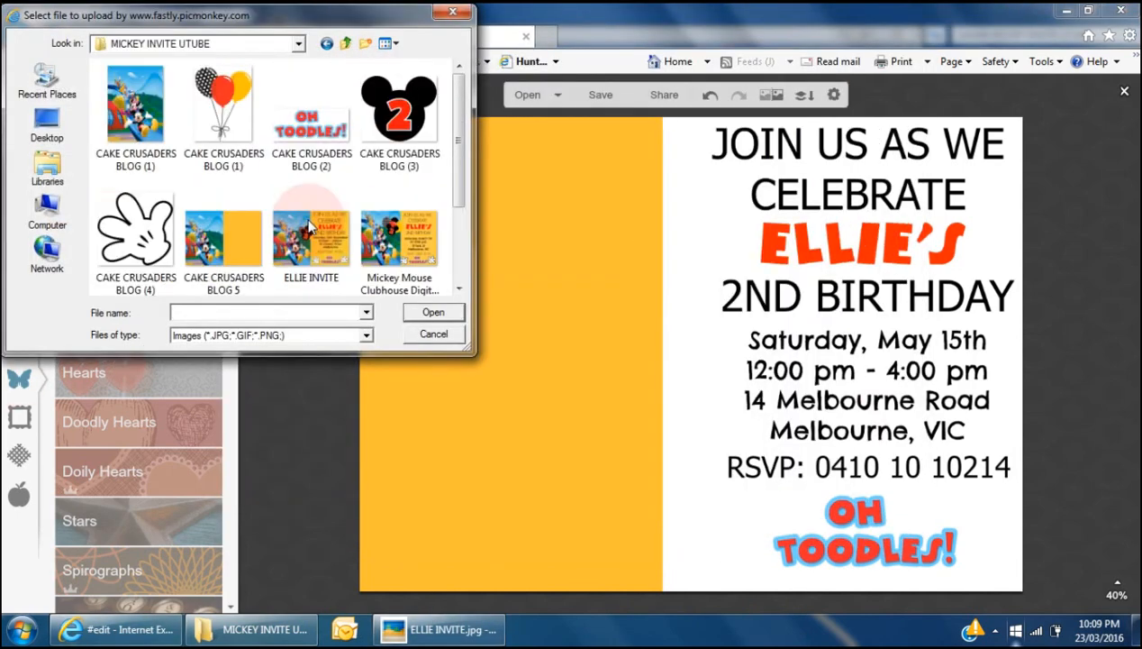
pyautogui.click(140, 232)
pyautogui.doubleClick(139, 233)
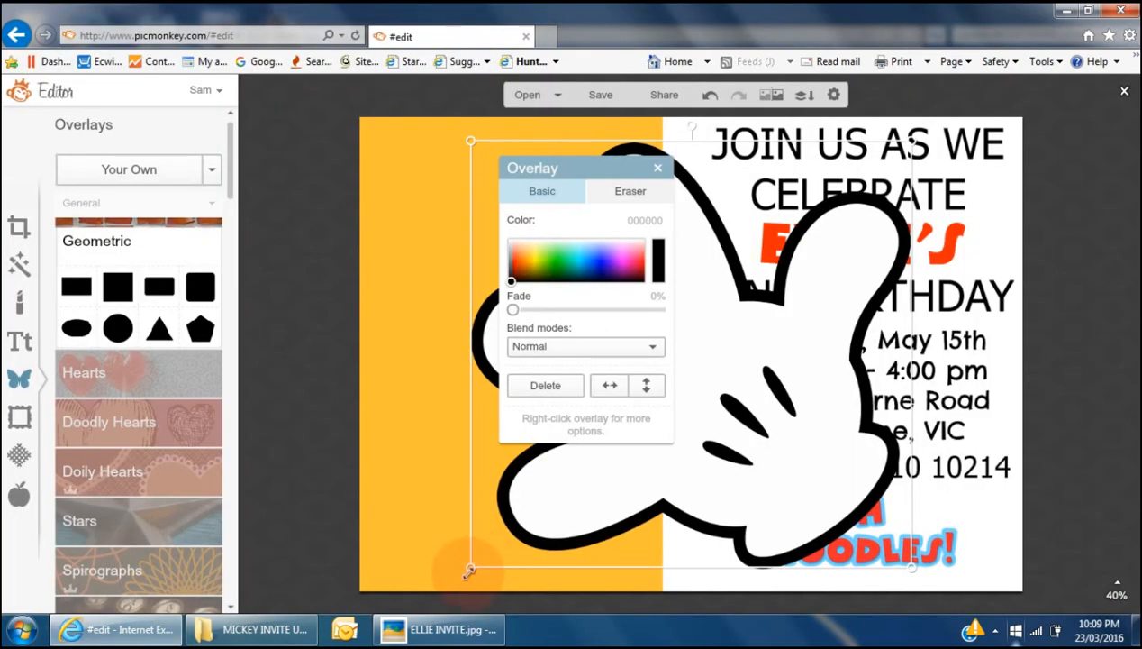
# - Shrink the white glove and move it down beside OH TOODLES!
pyautogui.moveTo(470, 569); pyautogui.dragTo(817, 402)
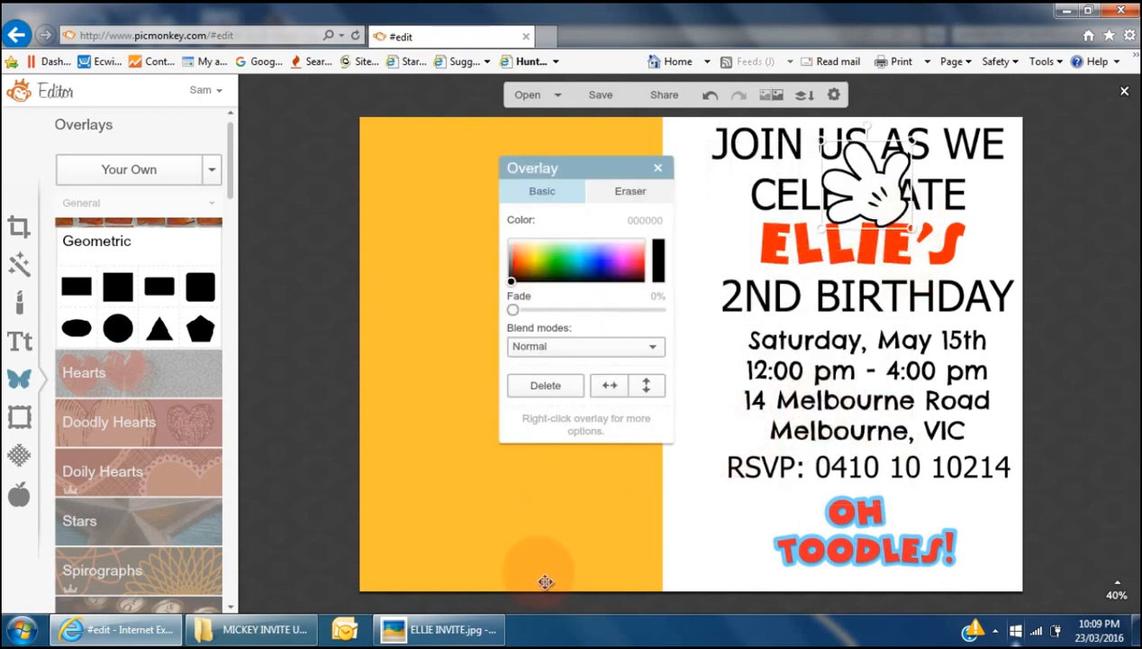
pyautogui.moveTo(561, 528); pyautogui.dragTo(920, 531)
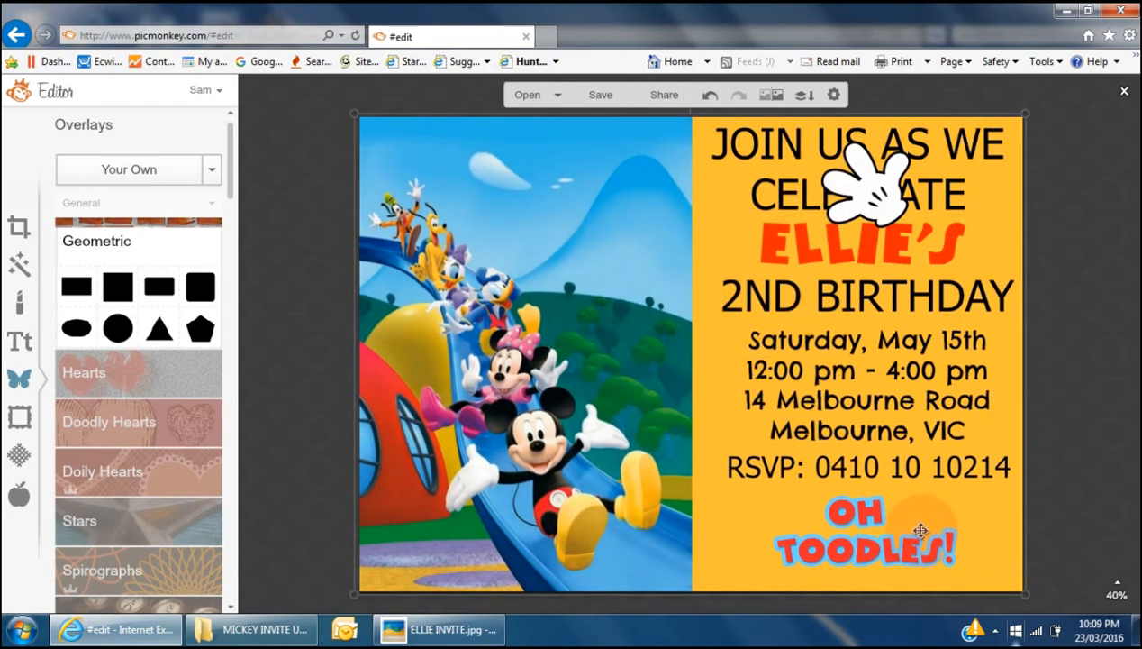
pyautogui.moveTo(920, 530); pyautogui.dragTo(569, 518)
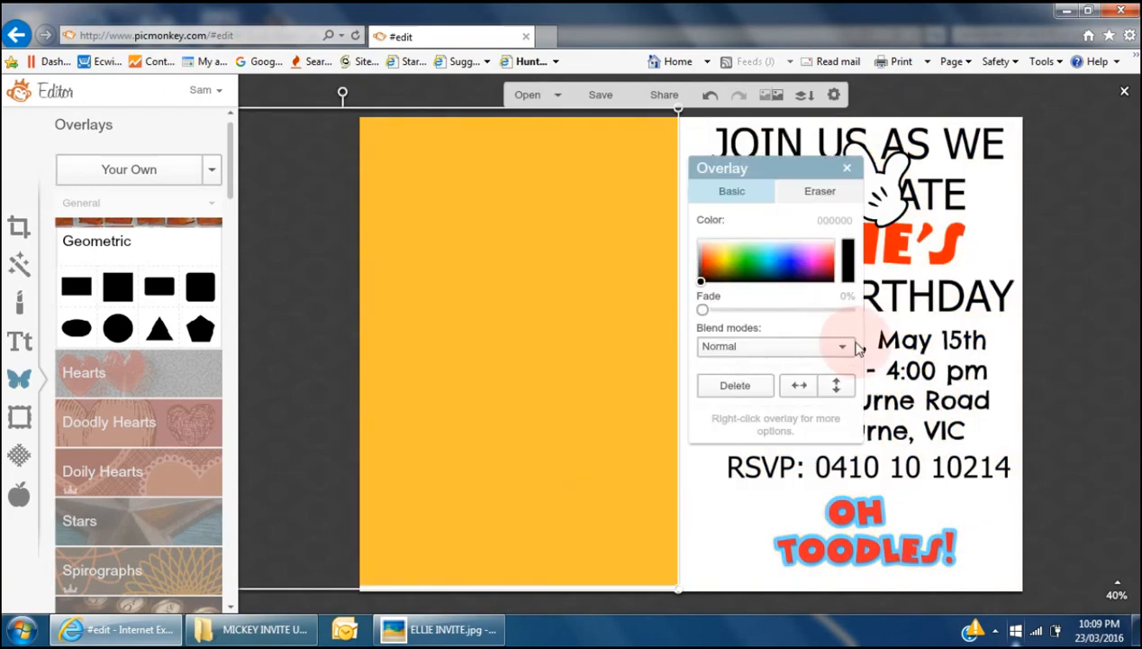
pyautogui.click(926, 140)
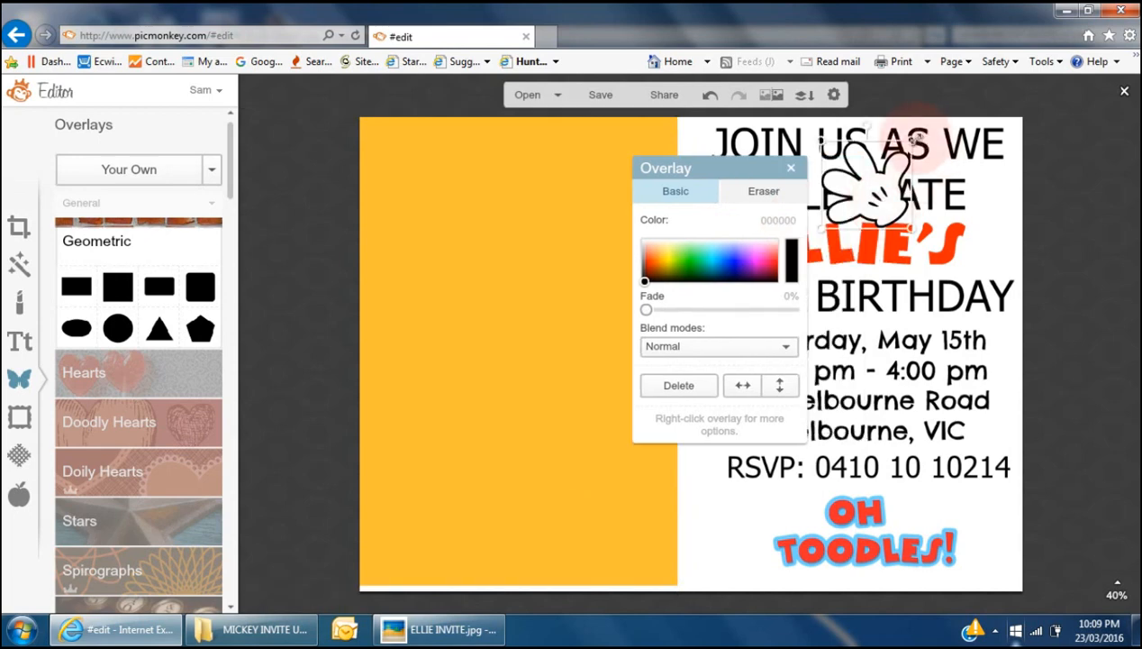
pyautogui.moveTo(915, 137); pyautogui.dragTo(901, 154)
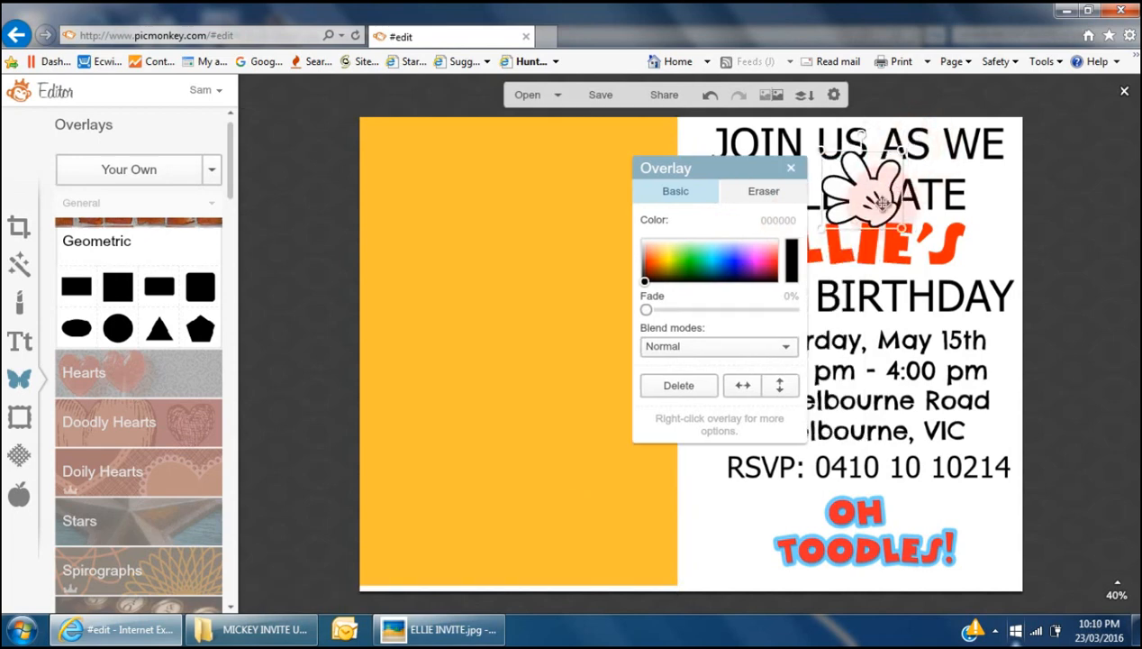
pyautogui.moveTo(873, 197); pyautogui.dragTo(779, 543)
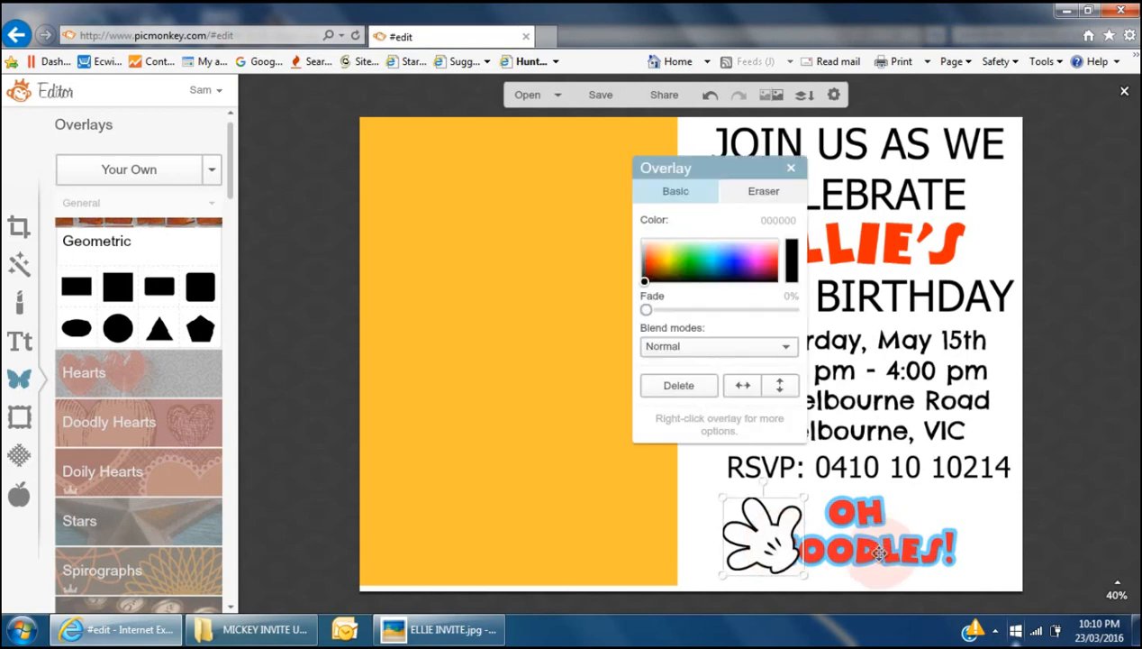
# - Shrink the glove a bit more and fine-tune OH TOODLES! next to it
pyautogui.moveTo(805, 497); pyautogui.dragTo(795, 505)
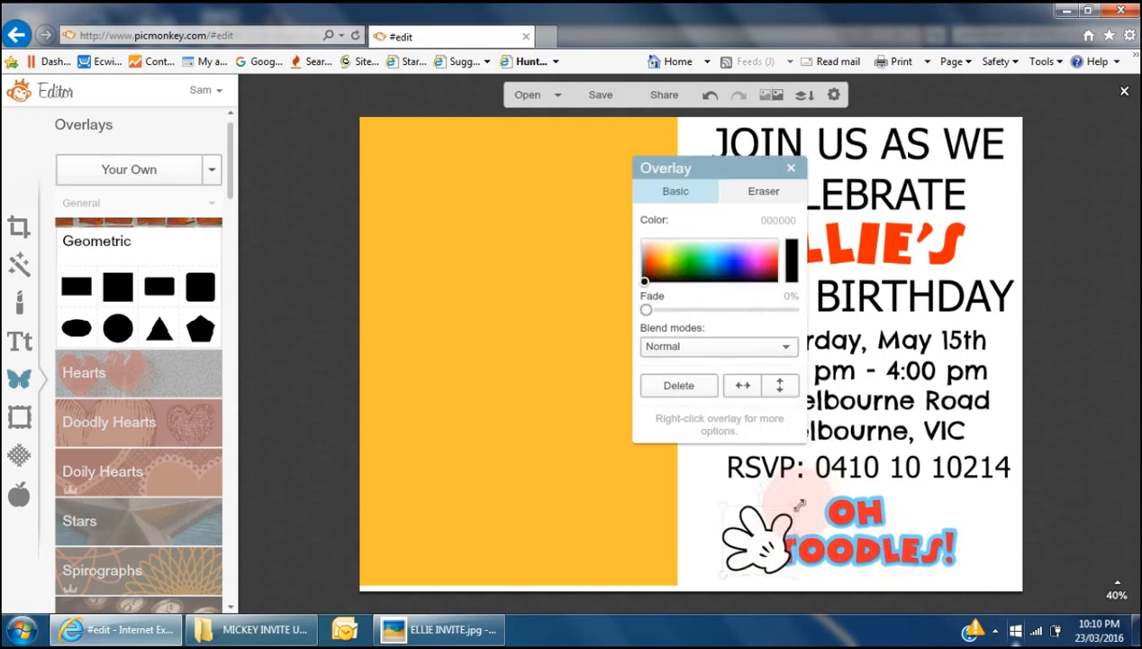
pyautogui.moveTo(861, 547); pyautogui.dragTo(872, 548)
pyautogui.moveTo(880, 547); pyautogui.dragTo(874, 548)
pyautogui.moveTo(603, 533)
pyautogui.mouseDown()
pyautogui.moveTo(964, 534)
pyautogui.moveTo(964, 553)
pyautogui.moveTo(951, 542)
pyautogui.moveTo(609, 531)
pyautogui.mouseUp()
pyautogui.click(770, 552)
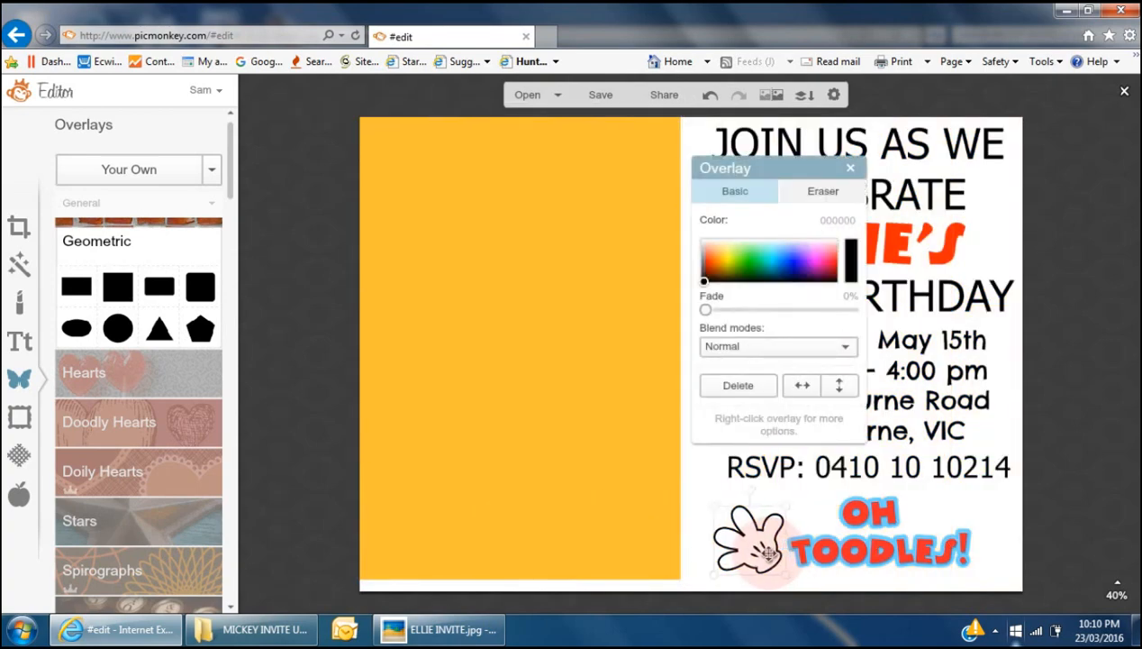
pyautogui.moveTo(861, 552); pyautogui.dragTo(858, 555)
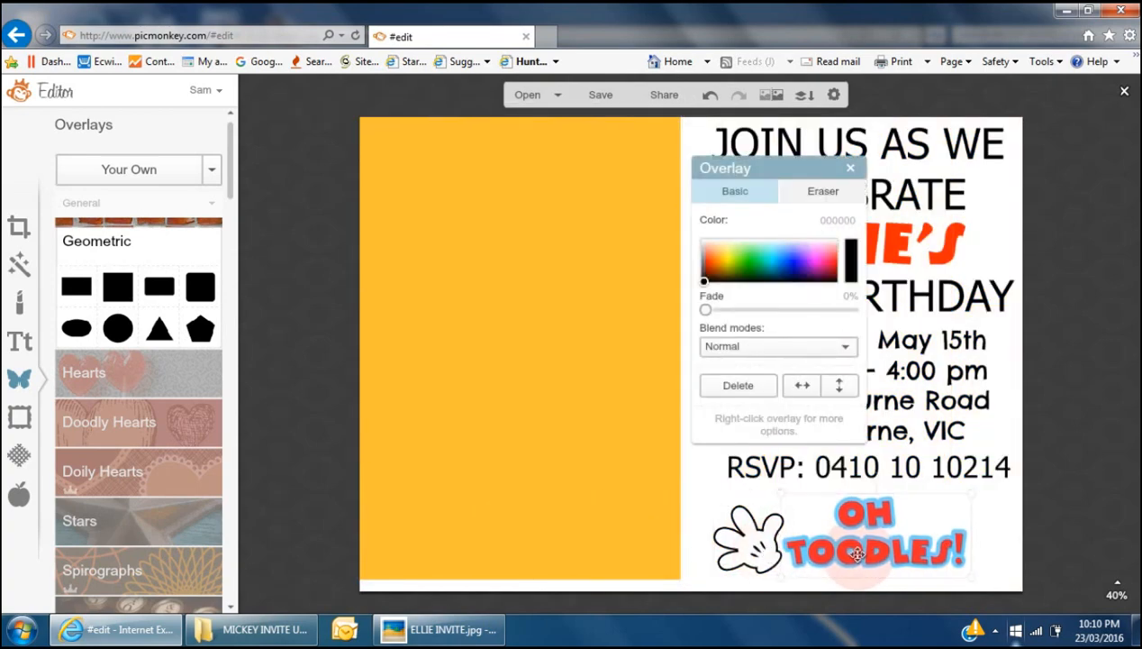
pyautogui.click(749, 548)
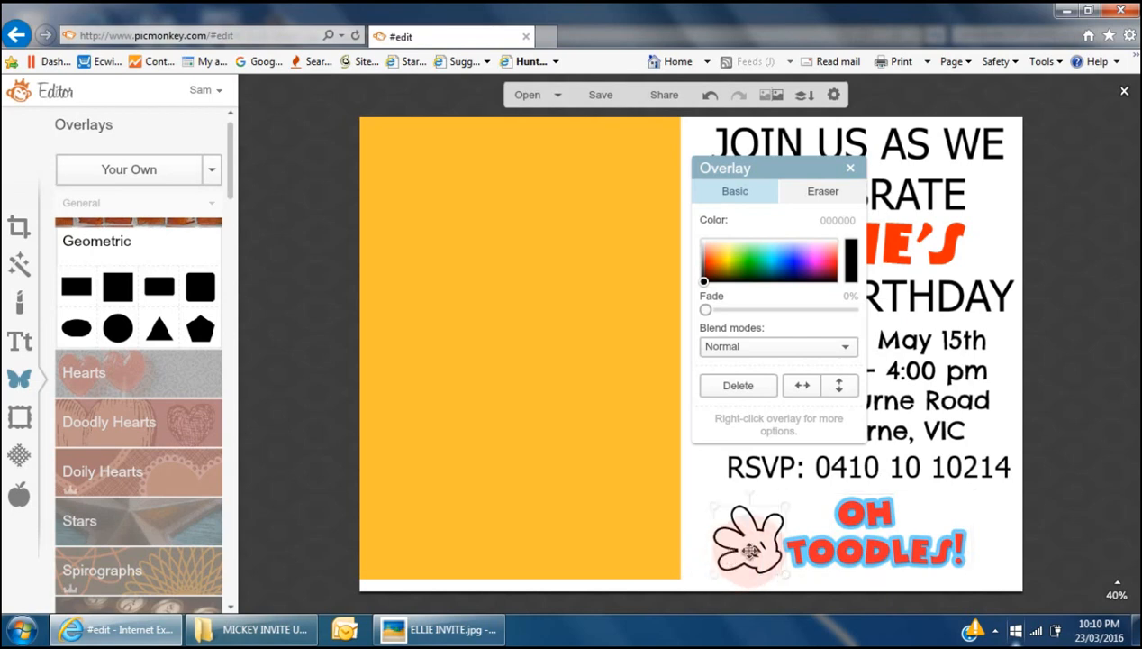
# - Duplicate the glove, mirror the copy and place it right of OH TOODLES!
pyautogui.rightClick(755, 544)
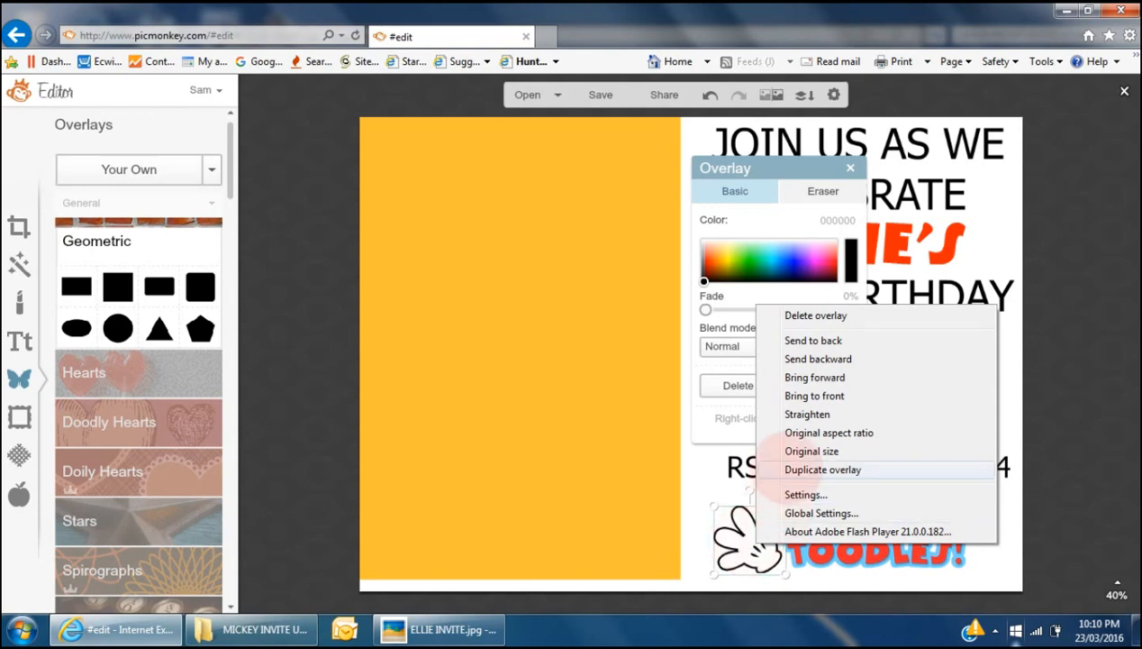
pyautogui.click(777, 469)
pyautogui.moveTo(779, 464); pyautogui.dragTo(963, 538)
pyautogui.click(803, 385)
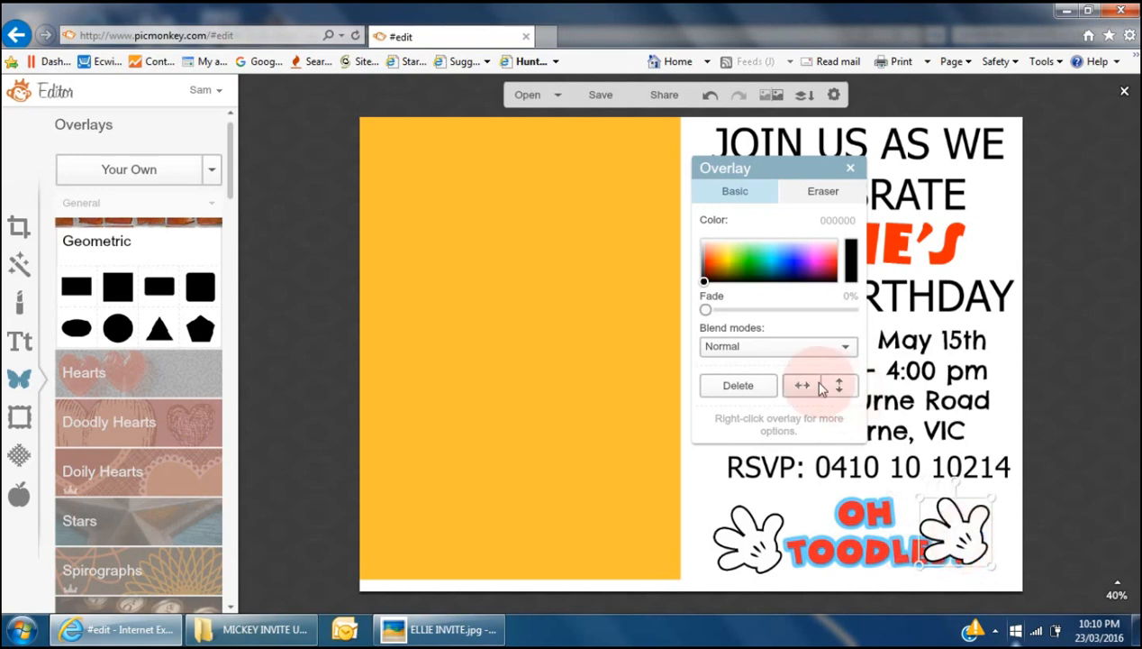
pyautogui.click(803, 384)
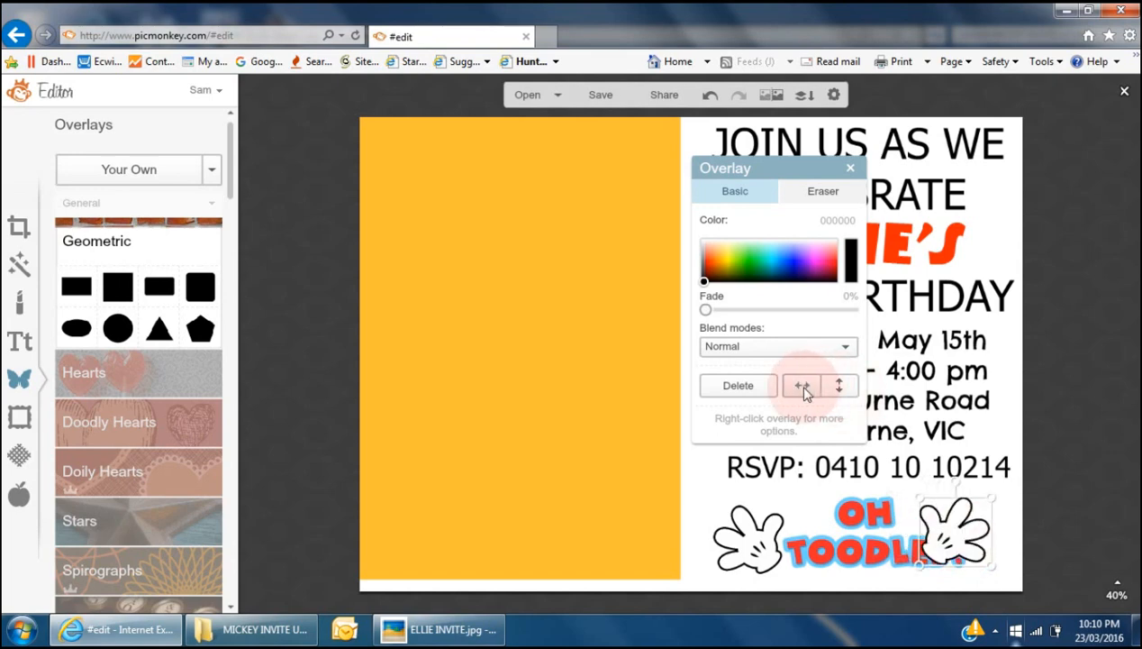
pyautogui.moveTo(960, 539); pyautogui.dragTo(987, 541)
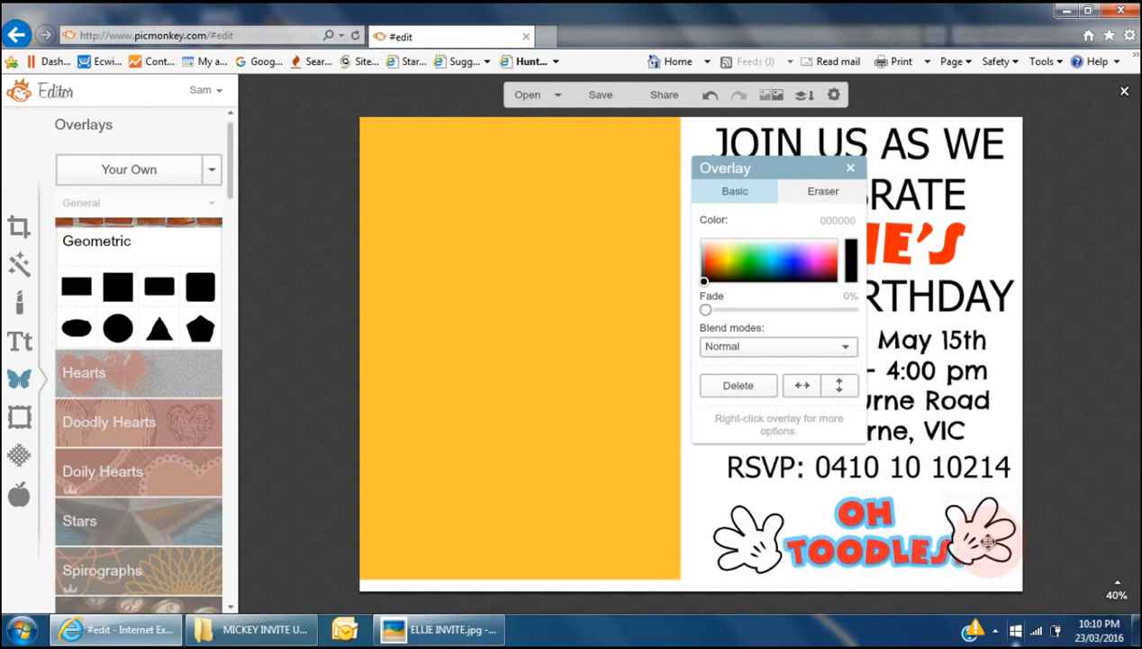
# - Shrink OH TOODLES! and centre it between the two gloves, lowering the right glove slightly
pyautogui.click(872, 554)
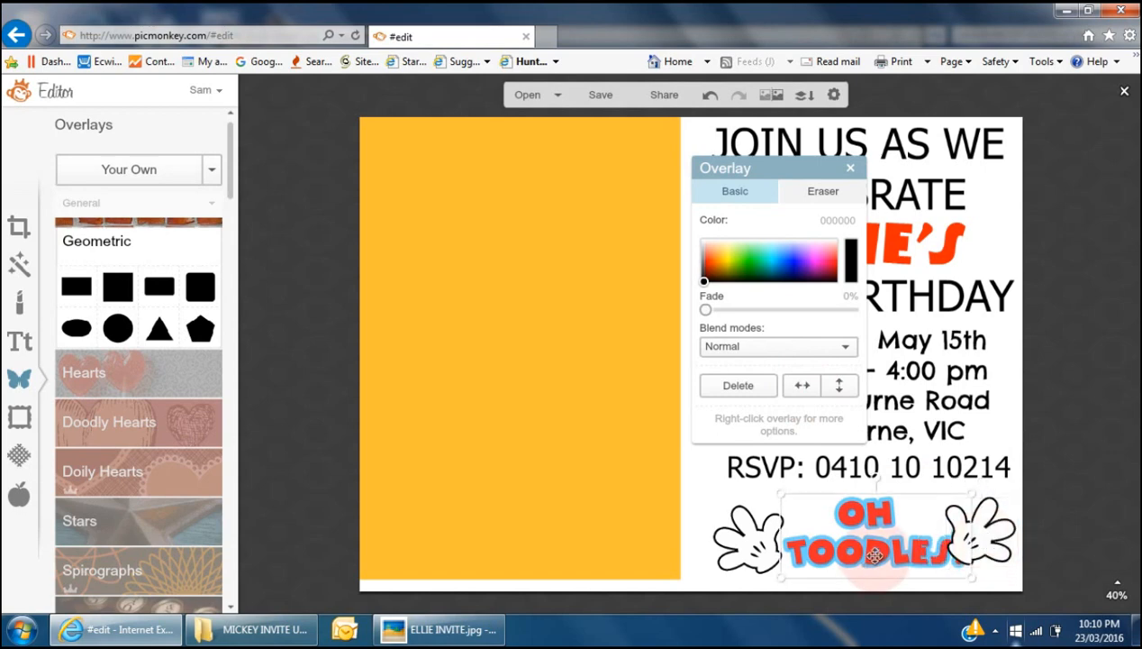
pyautogui.moveTo(780, 489); pyautogui.dragTo(802, 501)
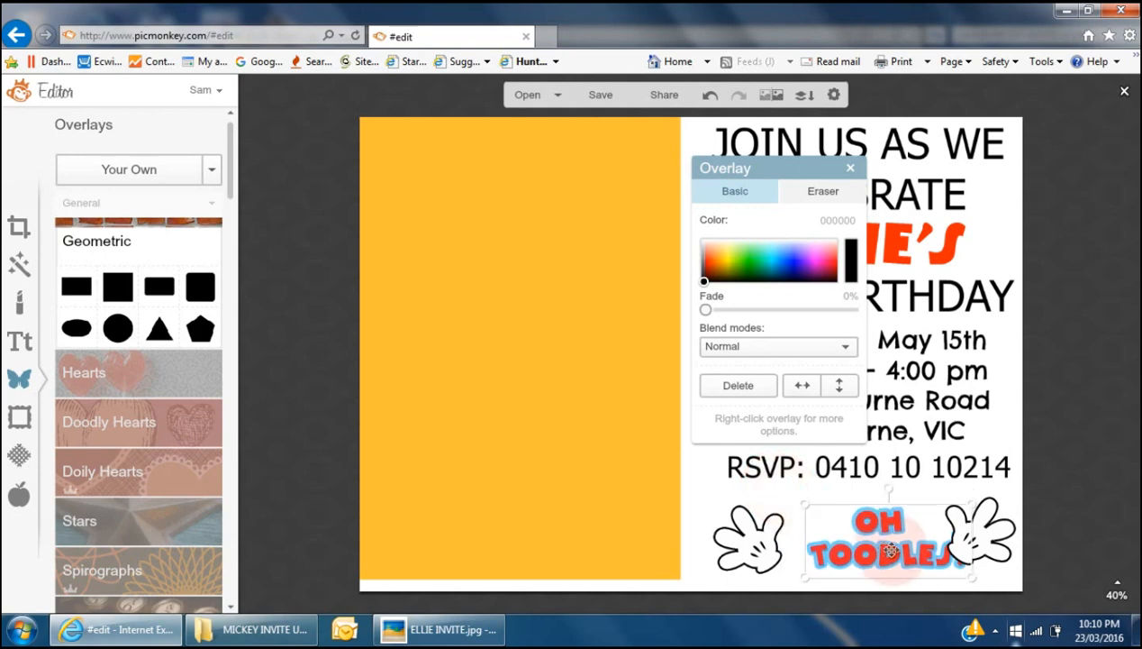
pyautogui.moveTo(887, 546); pyautogui.dragTo(868, 542)
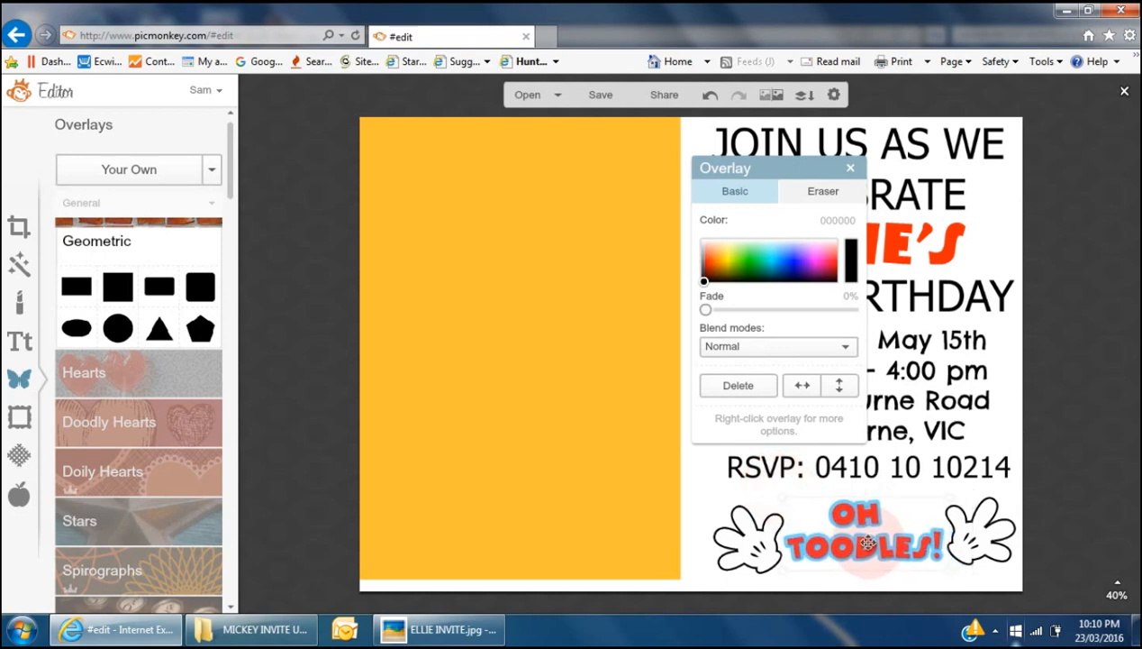
pyautogui.moveTo(976, 546); pyautogui.dragTo(987, 561)
pyautogui.moveTo(883, 544); pyautogui.dragTo(887, 551)
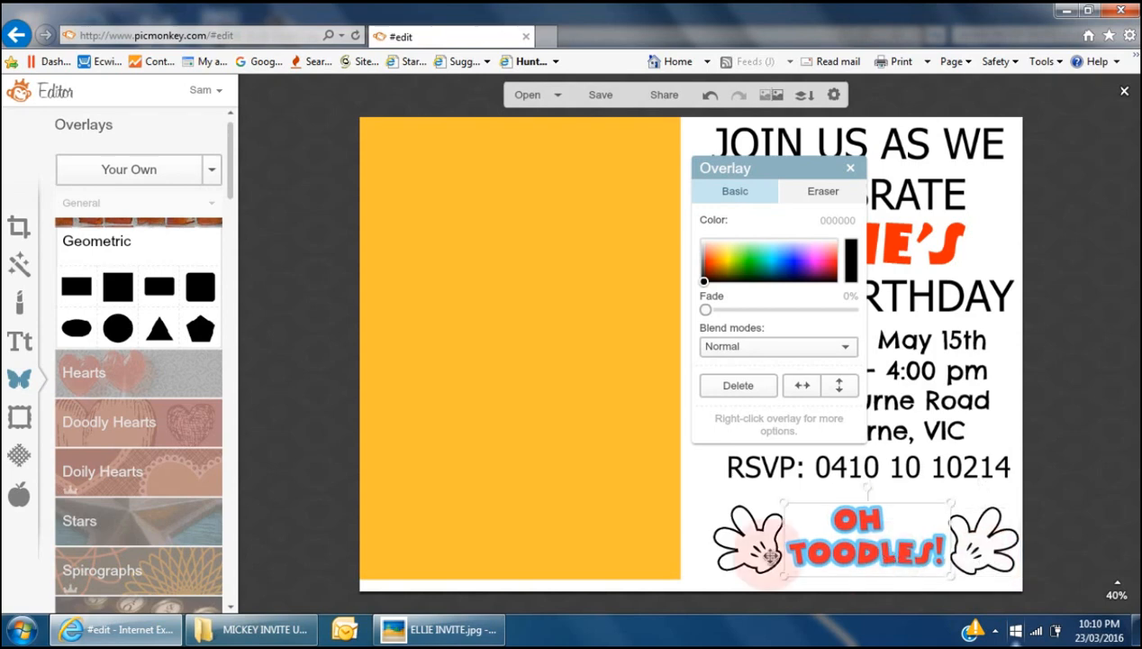
pyautogui.click(707, 486)
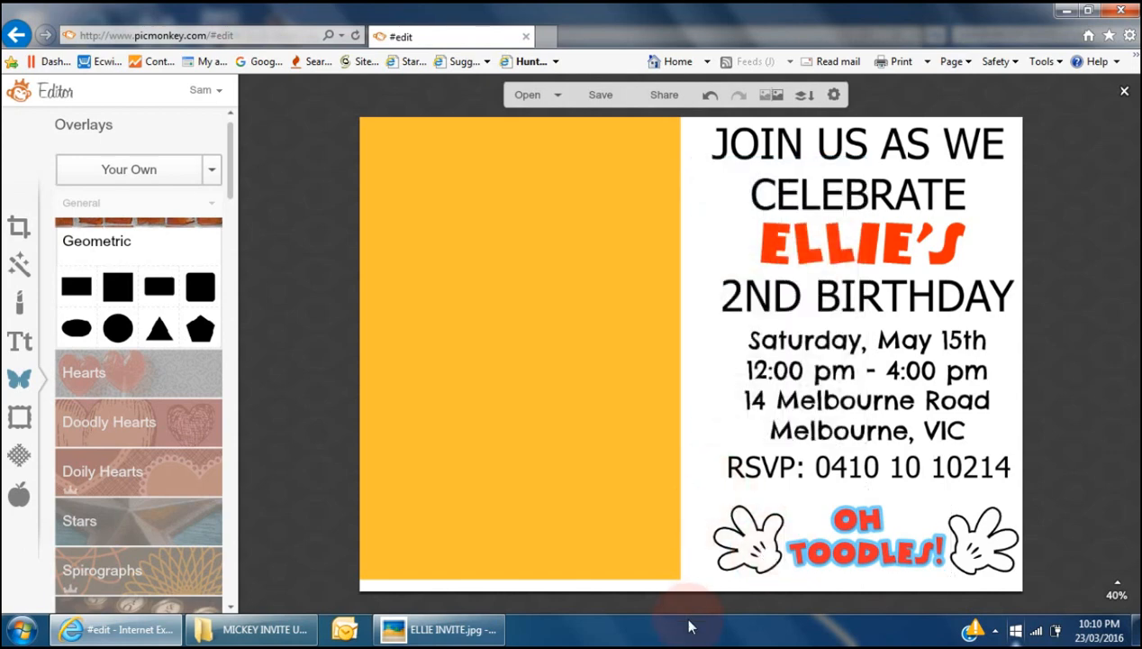
# - Slide the orange panel off the Mickey picture, minimize the reference viewer, and start a Your Own upload
pyautogui.moveTo(479, 411); pyautogui.dragTo(829, 427)
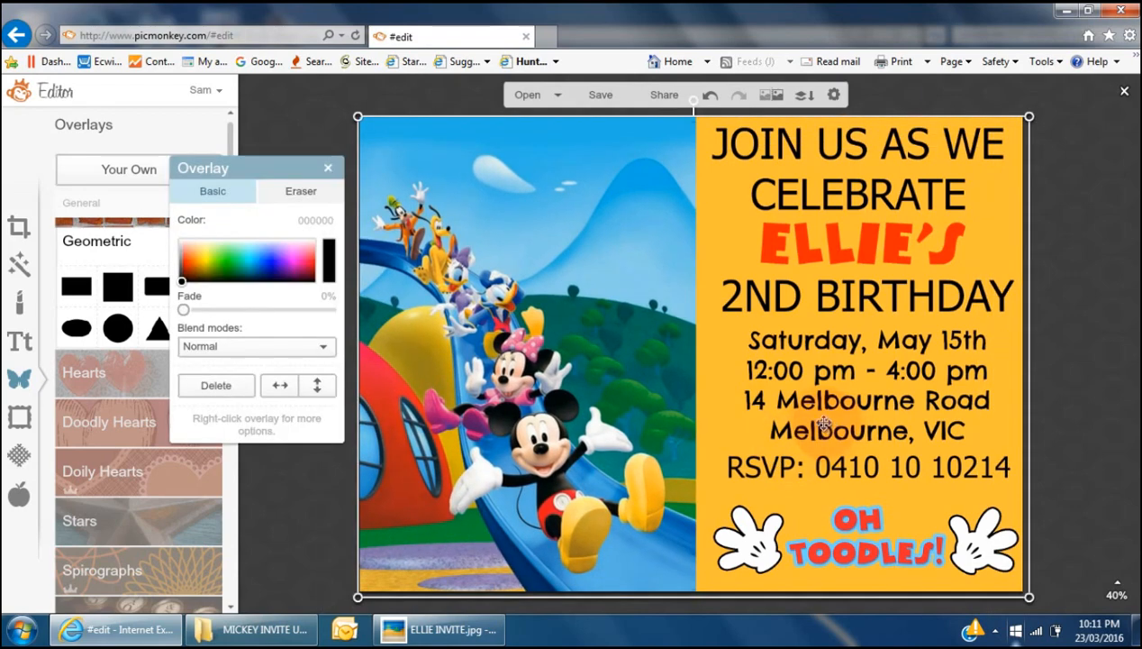
pyautogui.click(1071, 428)
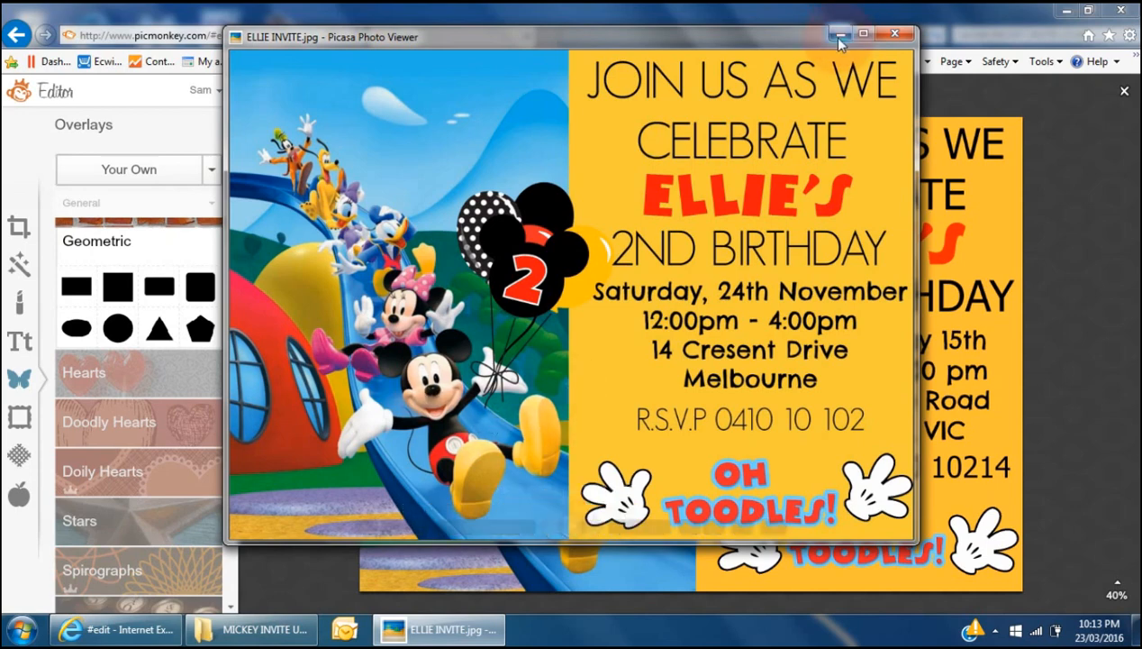
pyautogui.click(839, 38)
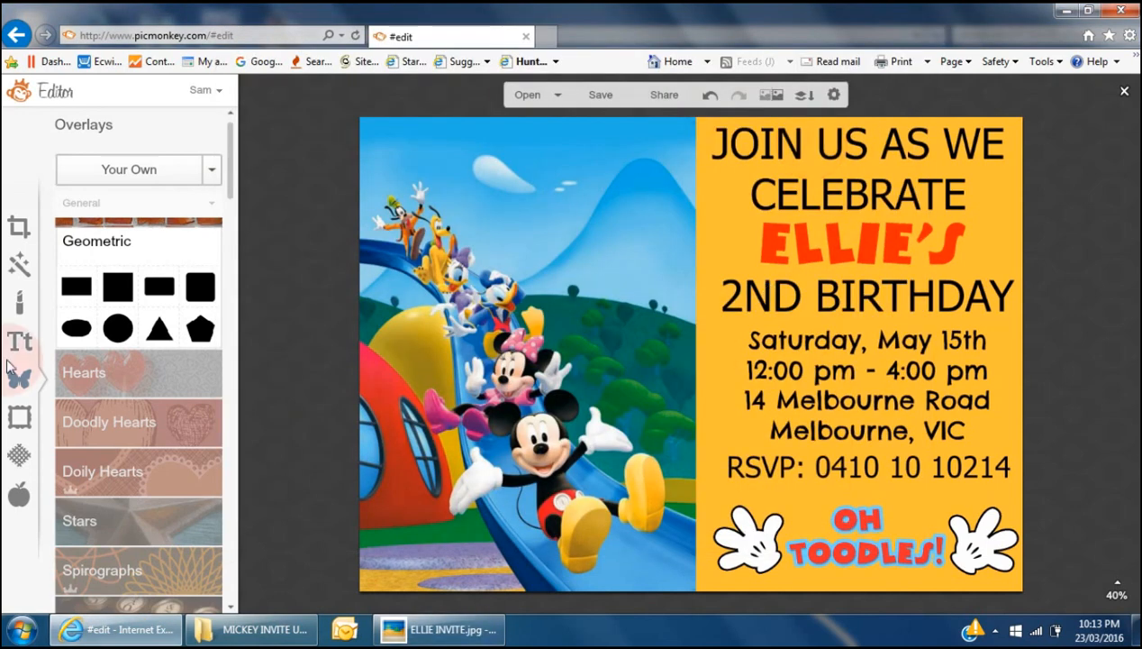
pyautogui.click(155, 178)
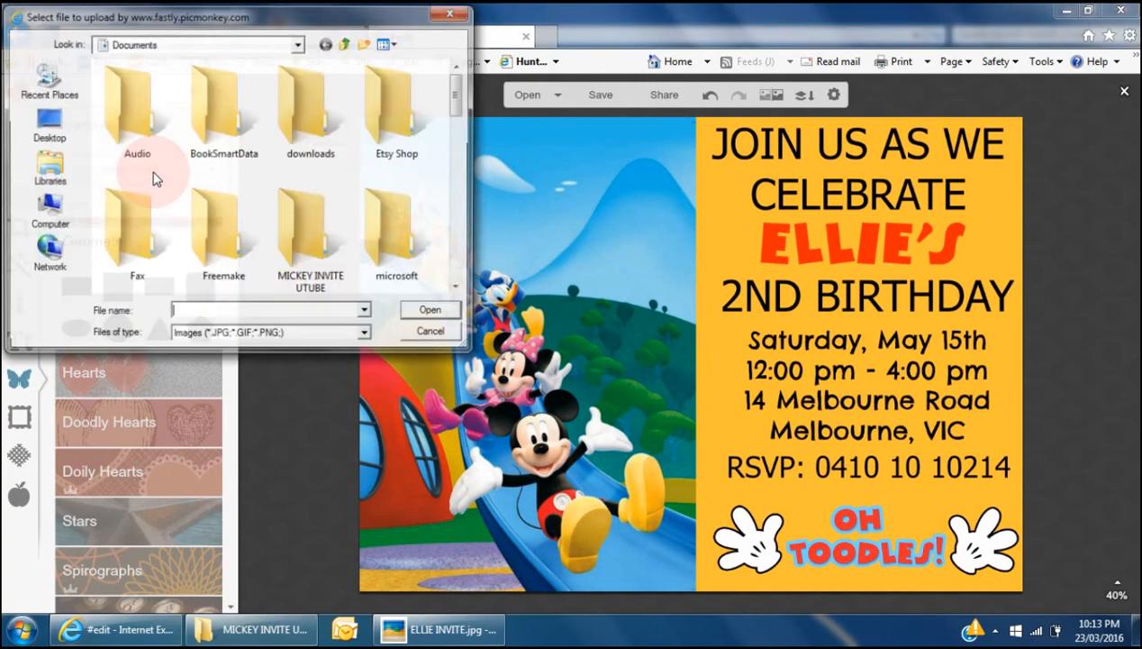
# - Add the CAKE CRUSADERS BLOG (1) balloons, shrink them, keep them upright and place them by Mickey
pyautogui.doubleClick(312, 233)
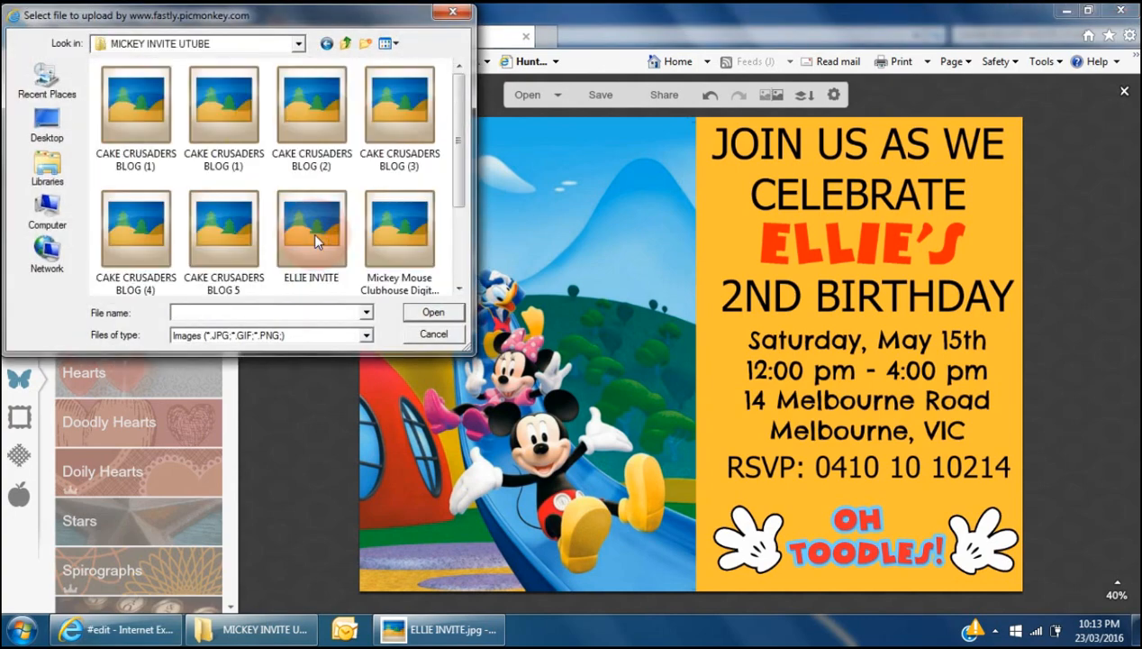
pyautogui.click(222, 105)
pyautogui.doubleClick(220, 103)
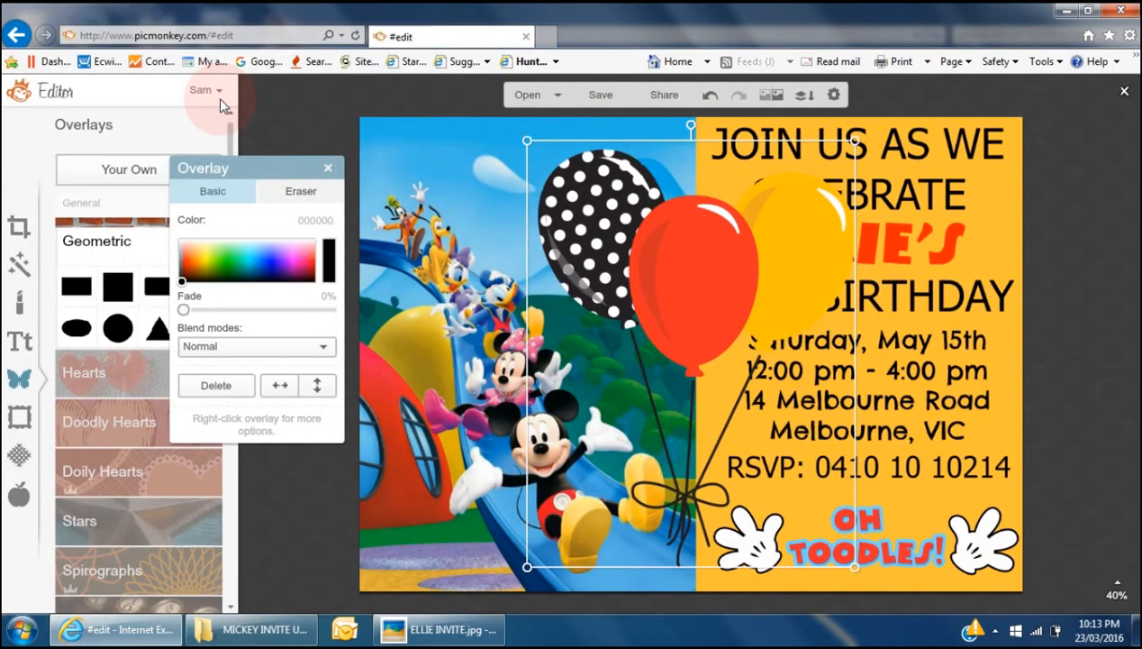
pyautogui.moveTo(854, 141); pyautogui.dragTo(694, 341)
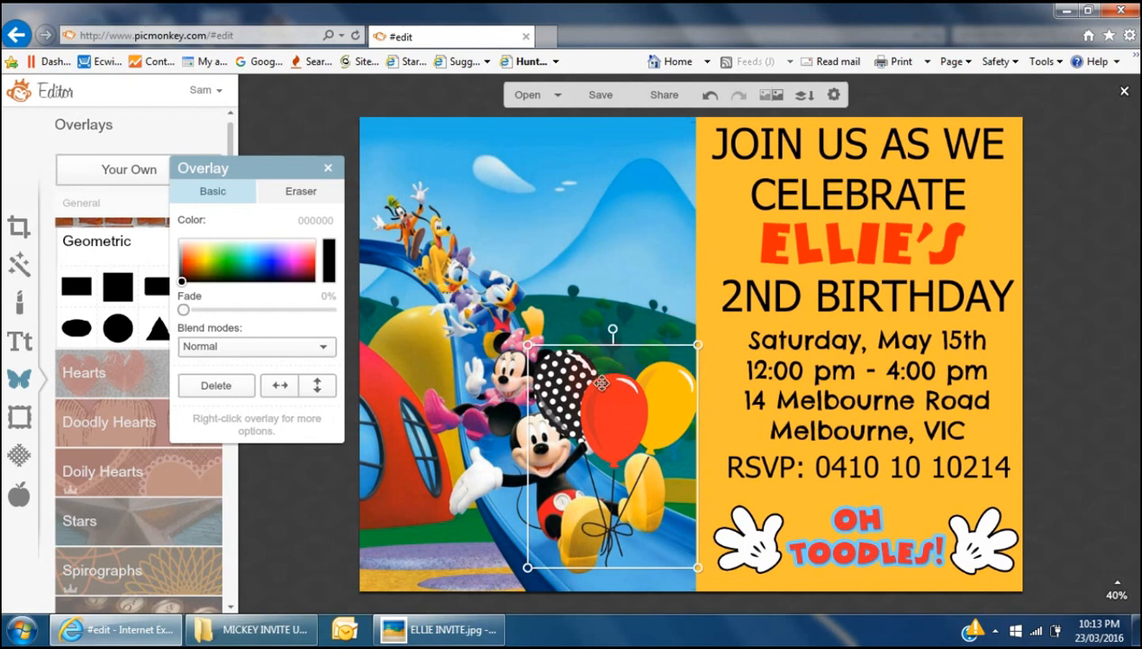
pyautogui.moveTo(615, 329); pyautogui.dragTo(634, 353)
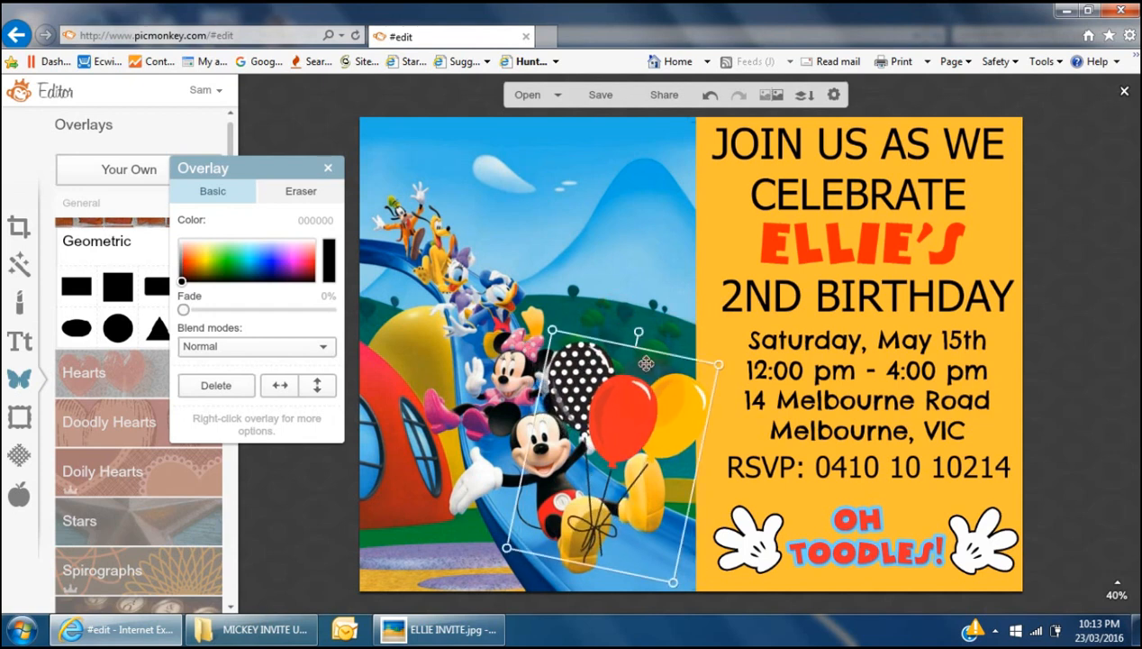
pyautogui.moveTo(630, 417); pyautogui.dragTo(646, 321)
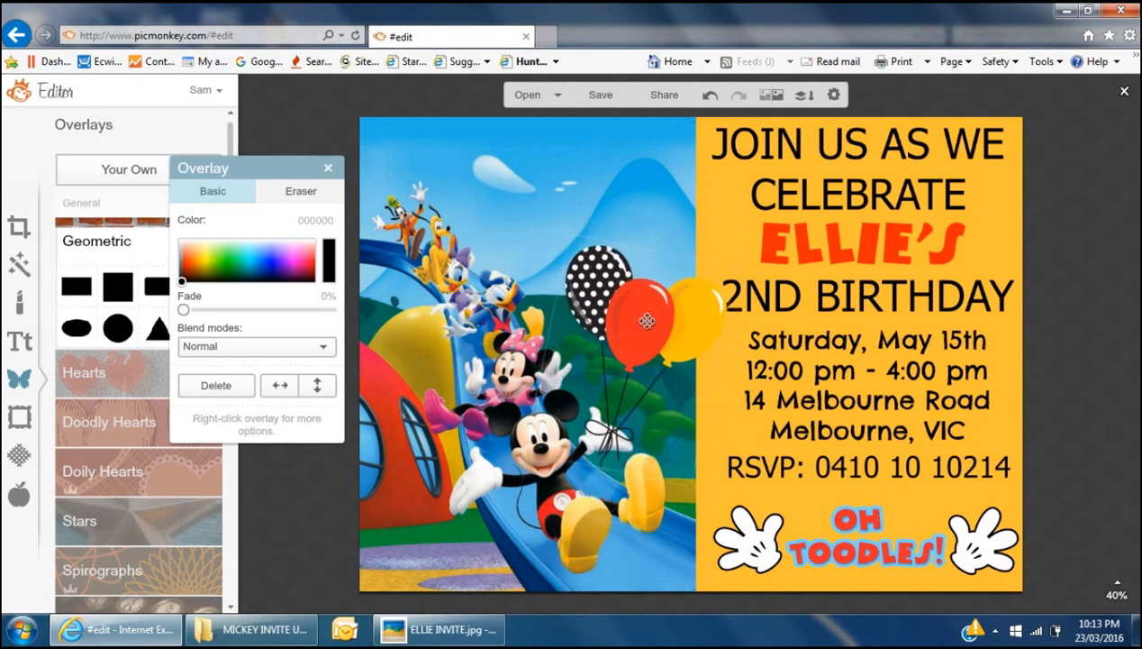
pyautogui.moveTo(737, 267); pyautogui.dragTo(730, 273)
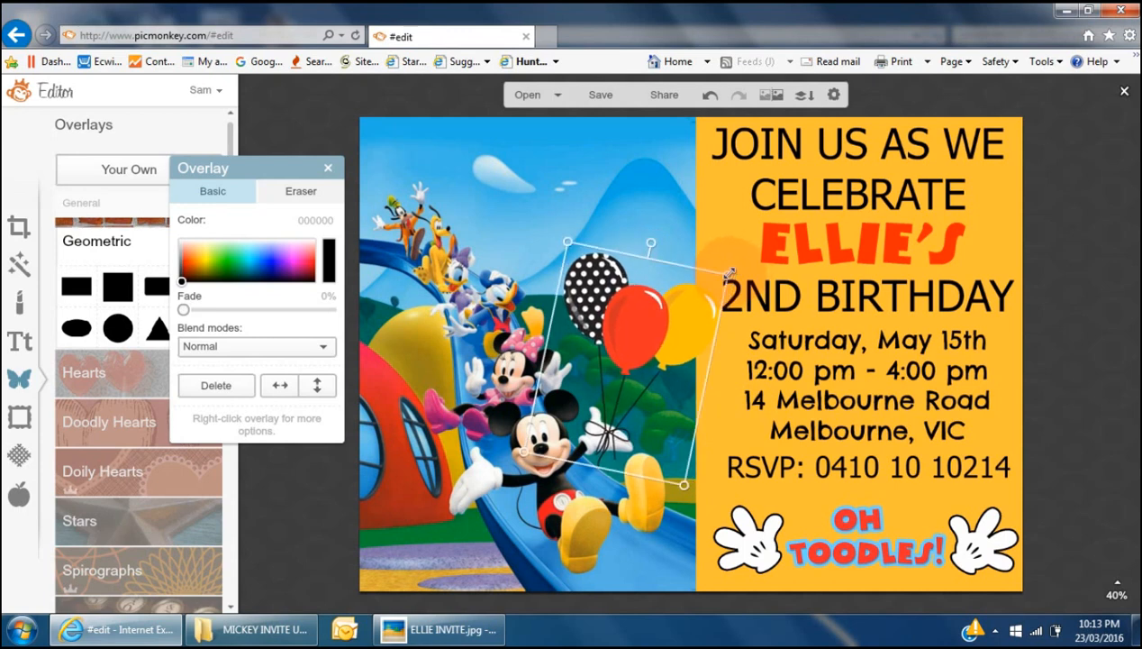
pyautogui.click(294, 487)
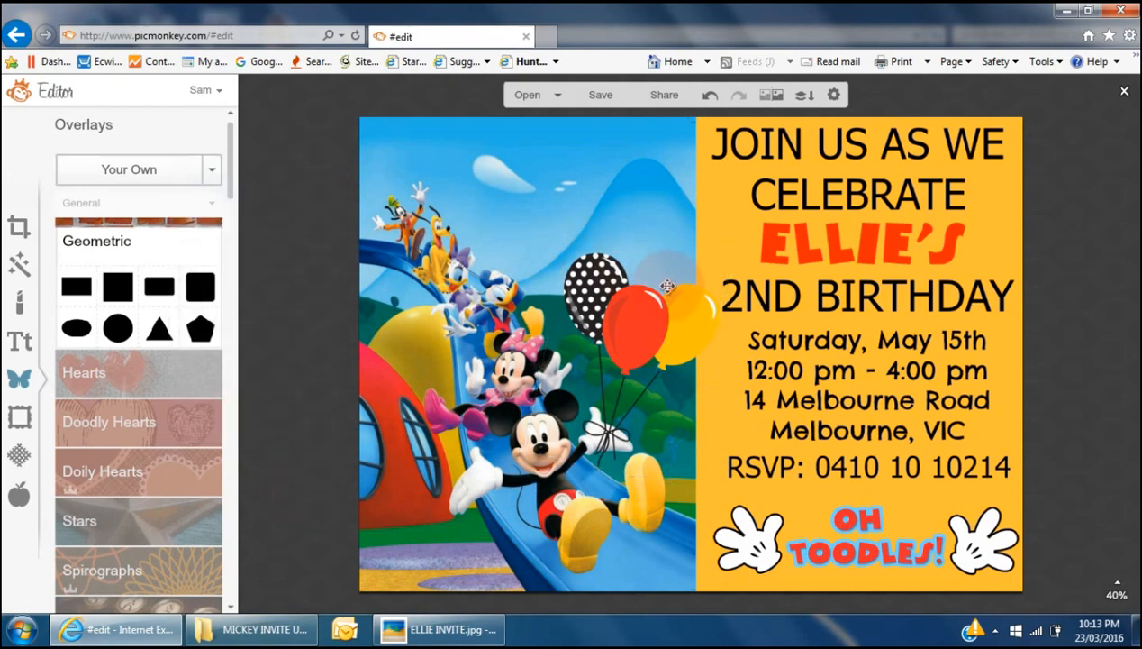
# - Open the Celebrate theme and expand its Balloons sticker collection
pyautogui.scroll(-2, 148, 459)
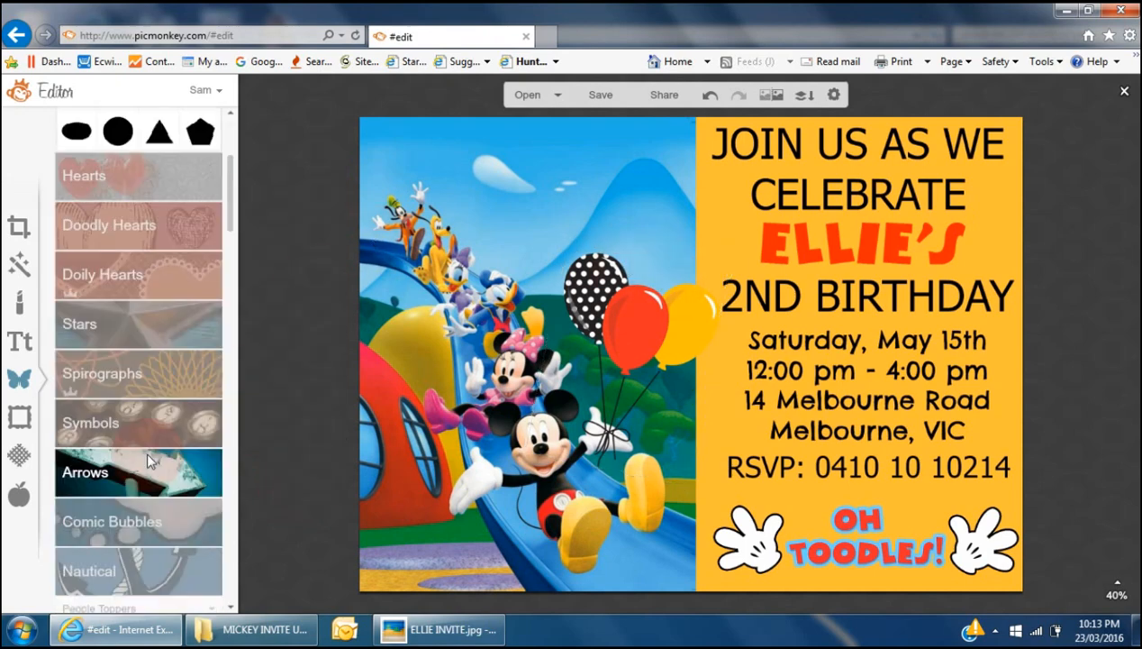
pyautogui.scroll(-12, 144, 449)
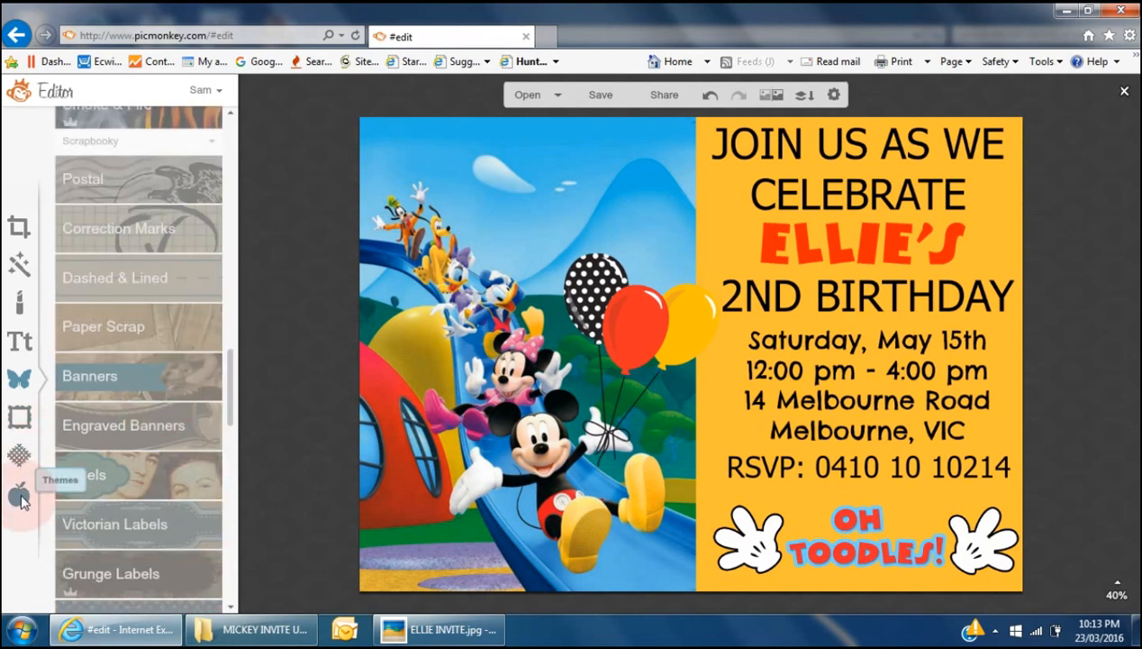
pyautogui.click(20, 495)
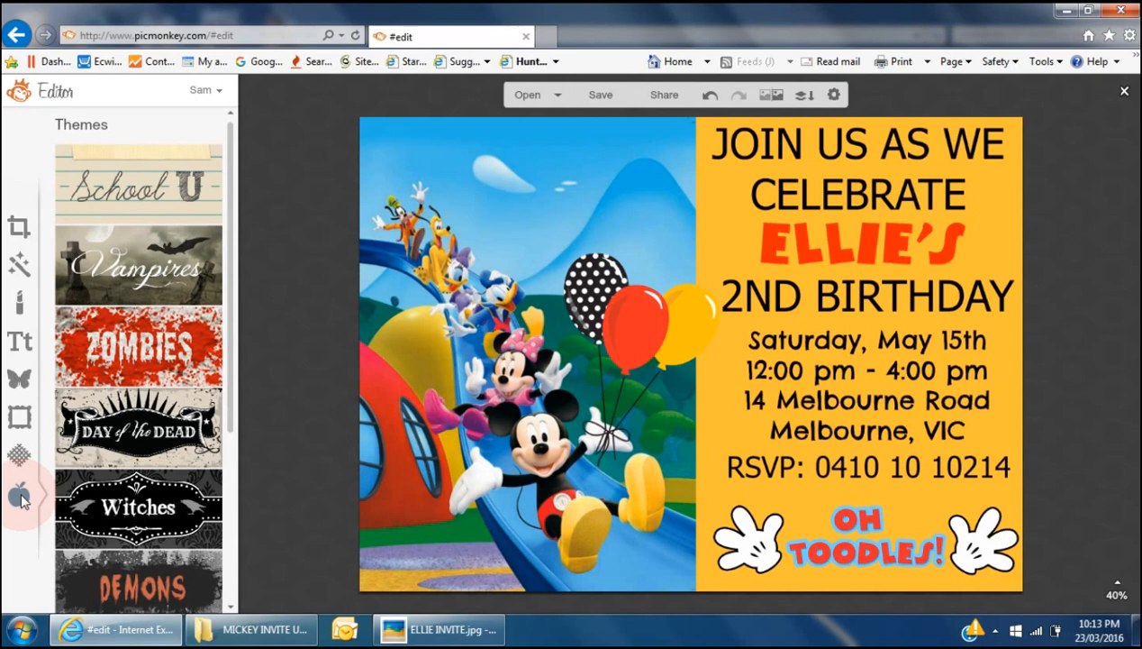
pyautogui.scroll(-6, 169, 504)
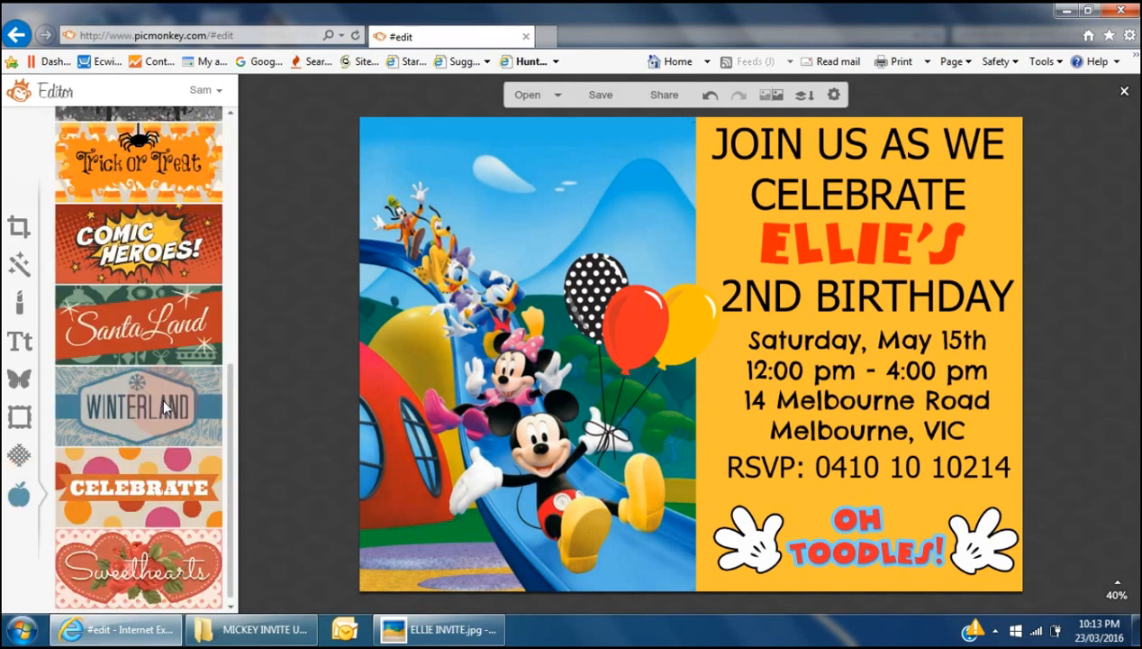
pyautogui.click(169, 504)
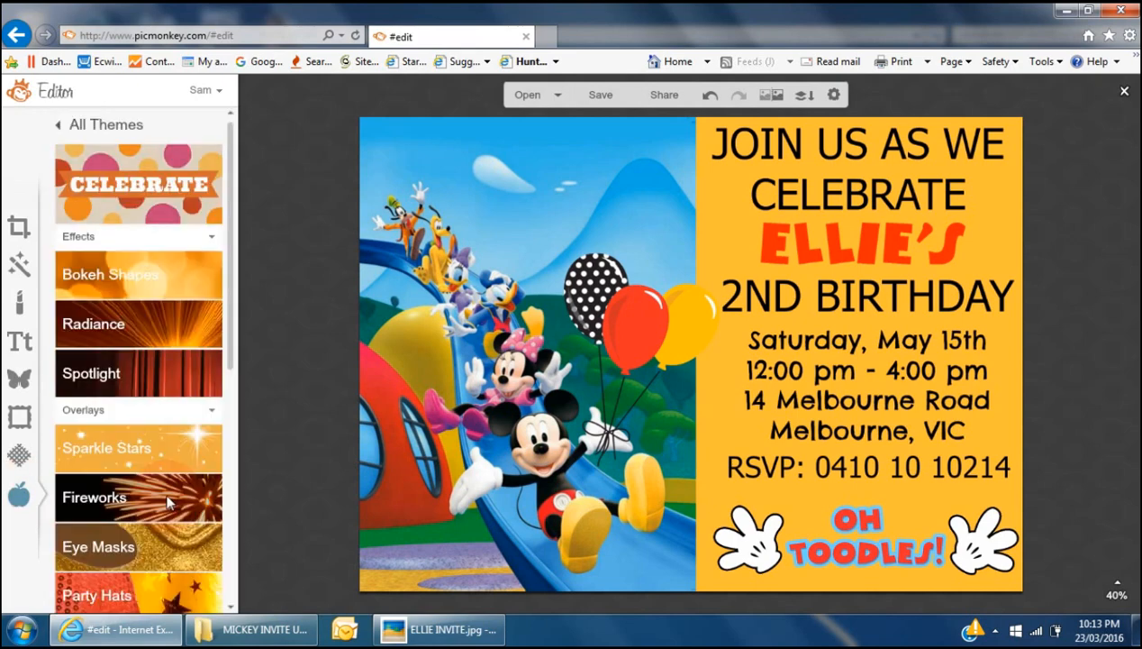
pyautogui.scroll(-2, 138, 293)
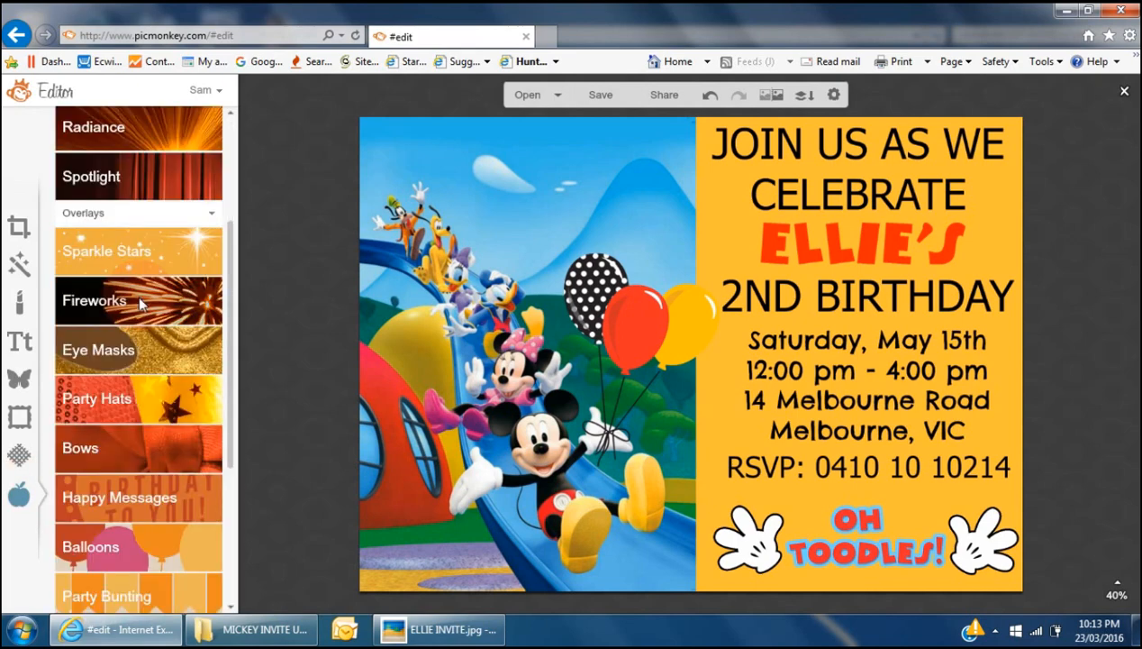
pyautogui.click(133, 547)
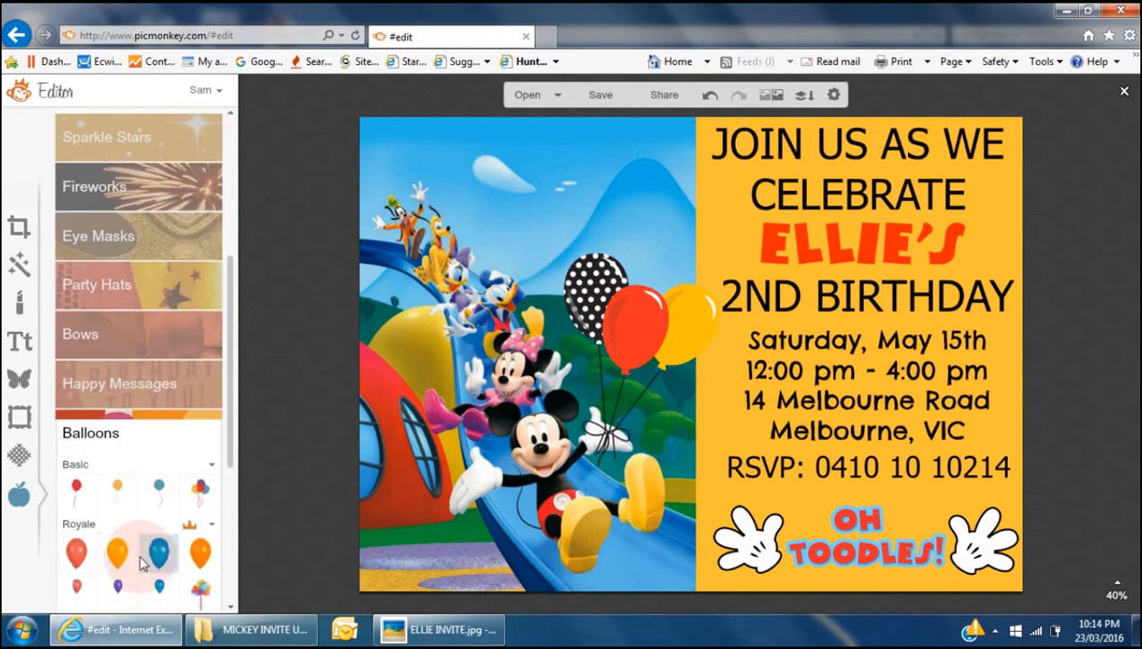
# - Add a Basic balloon, enlarge it, recolour it black, tilt it and send it behind the bunch
pyautogui.click(78, 487)
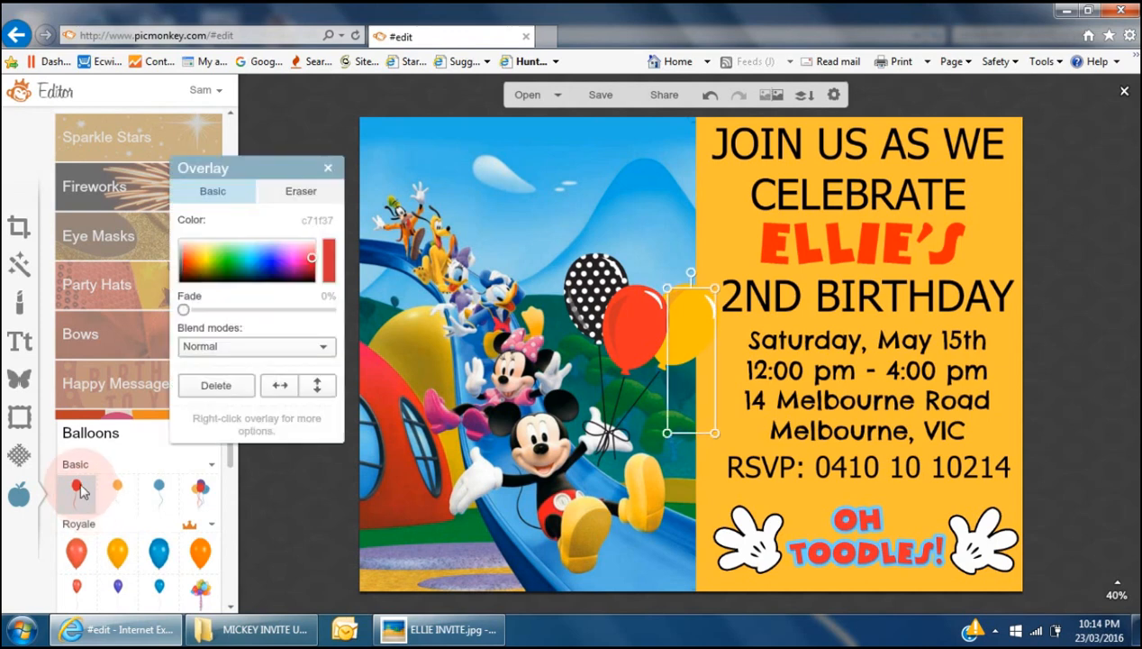
pyautogui.moveTo(717, 287); pyautogui.dragTo(810, 236)
pyautogui.click(697, 268)
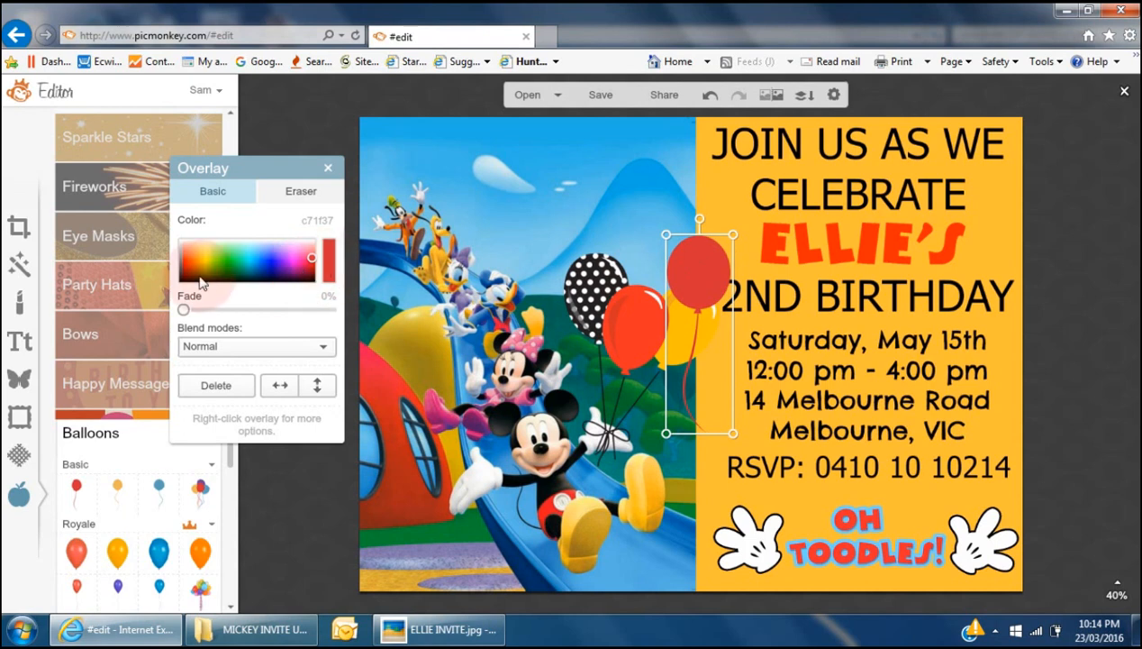
pyautogui.click(183, 279)
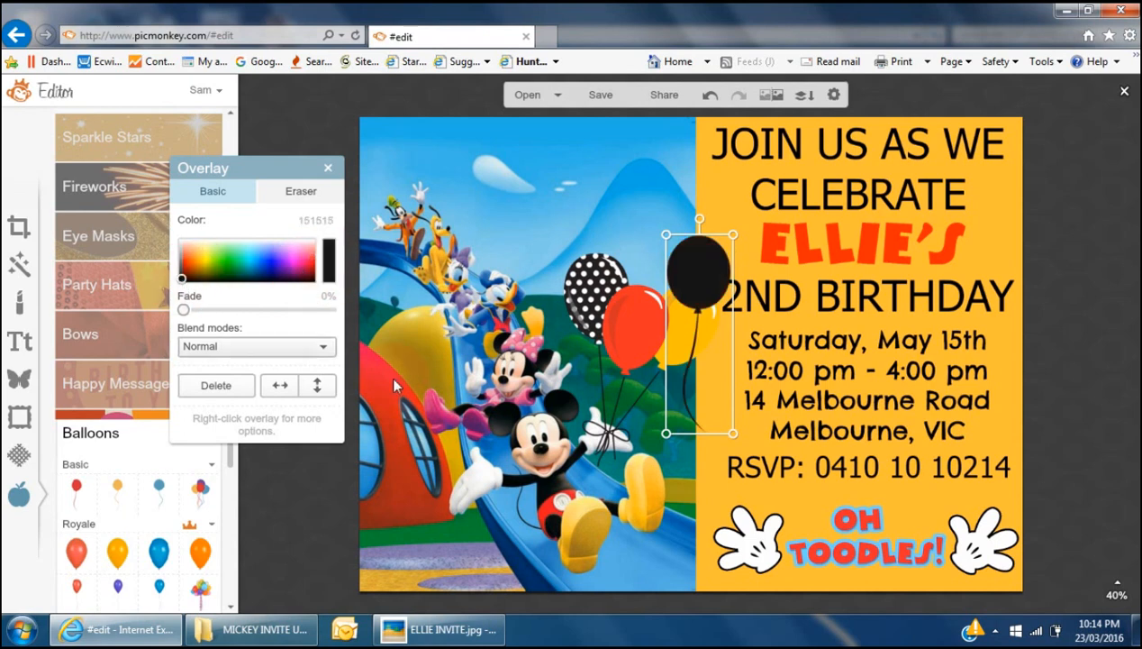
pyautogui.click(700, 219)
pyautogui.moveTo(700, 219); pyautogui.dragTo(718, 229)
pyautogui.moveTo(712, 270); pyautogui.dragTo(650, 291)
pyautogui.rightClick(650, 291)
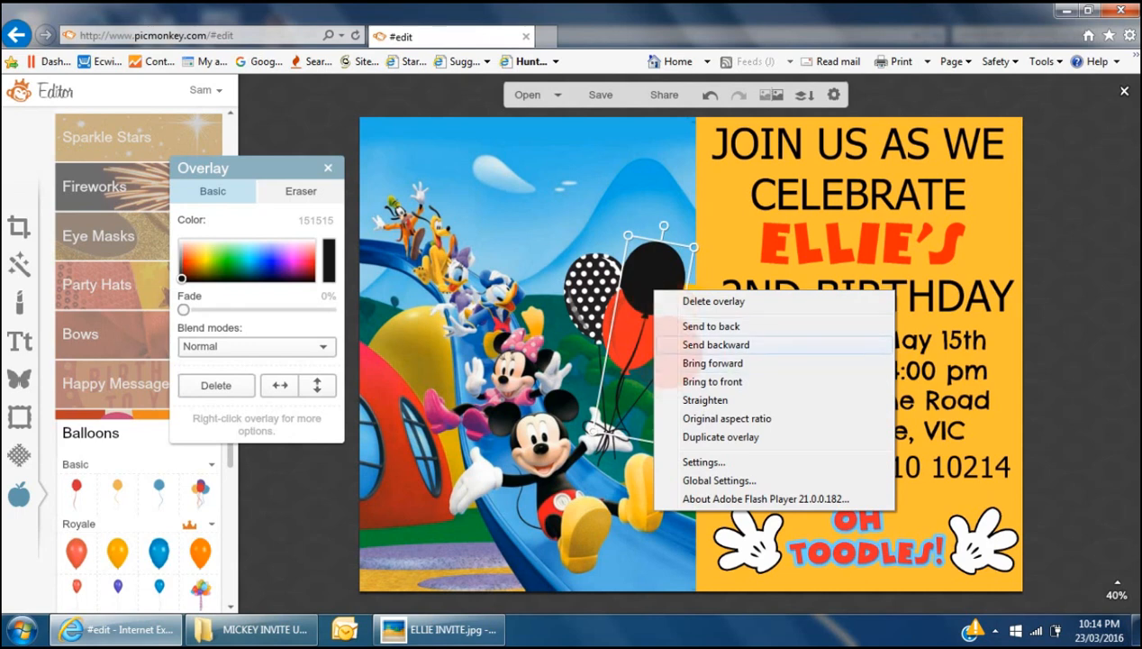
pyautogui.click(716, 344)
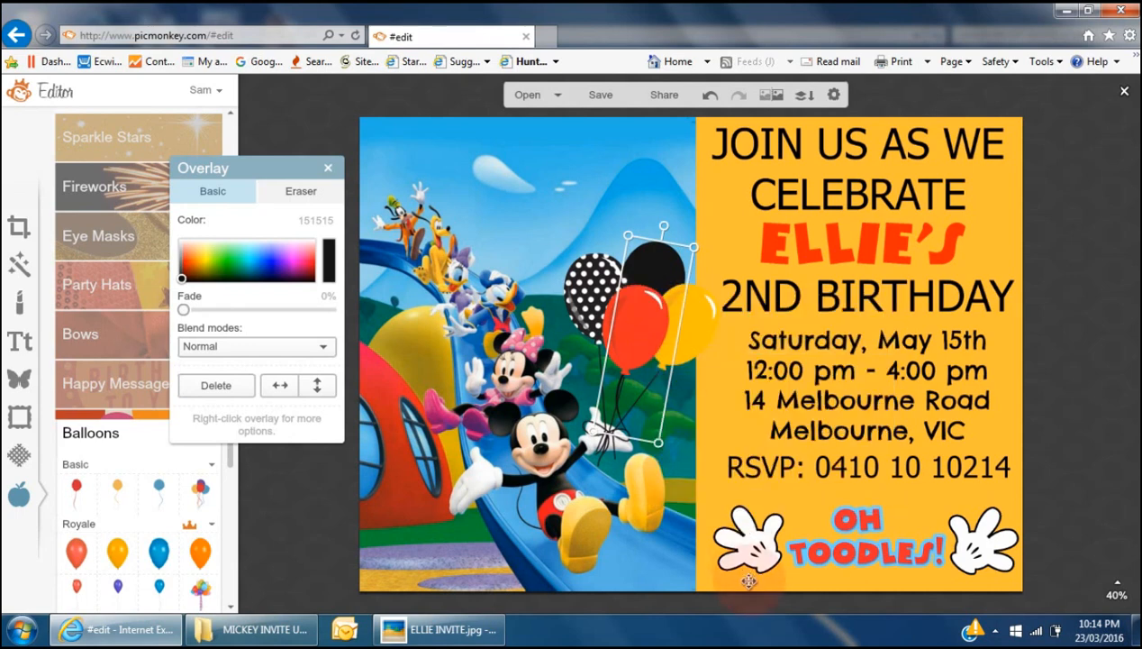
pyautogui.click(293, 510)
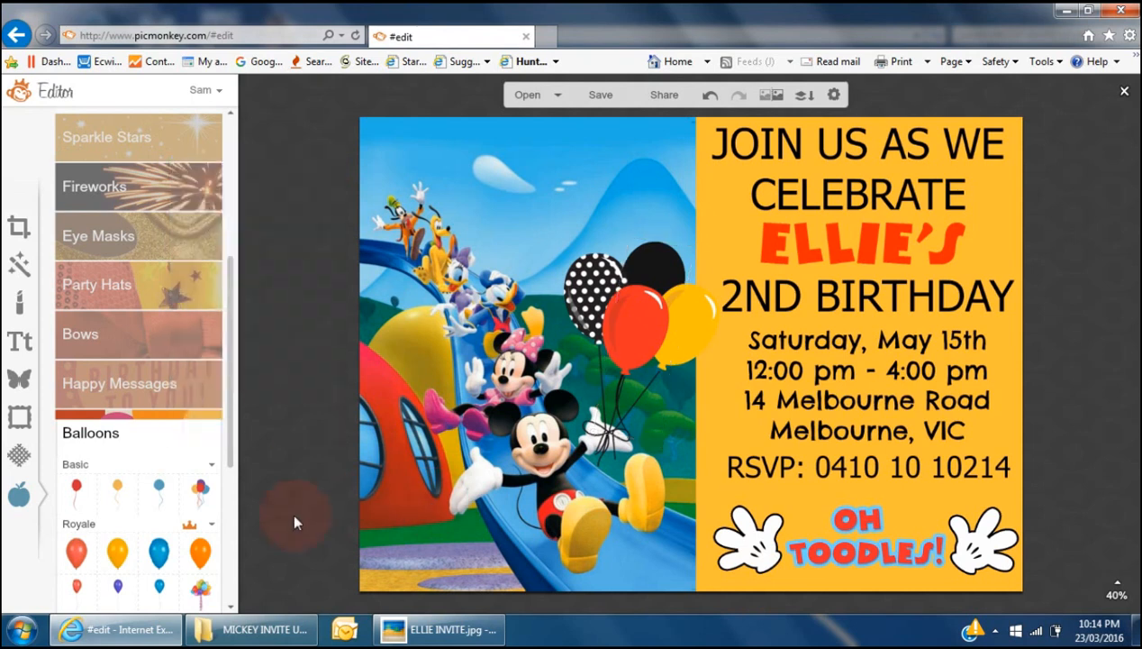
# - Add the CAKE CRUSADERS BLOG (3) Mickey-ears 2 image from MICKEY INVITE UTUBE
pyautogui.click(21, 380)
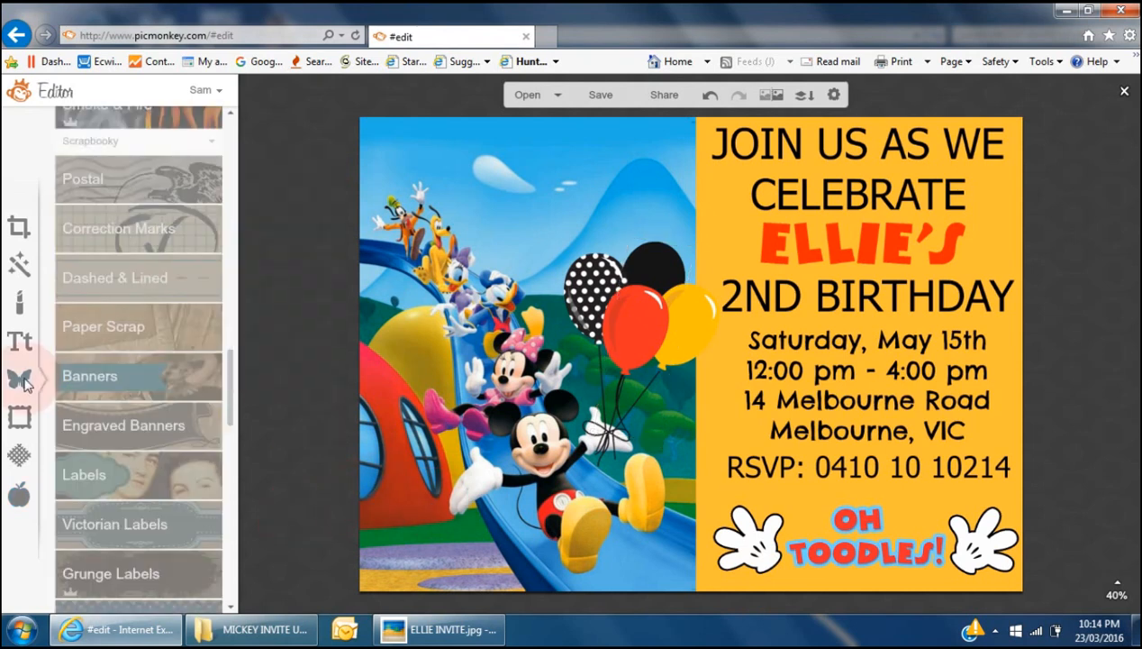
pyautogui.moveTo(230, 383); pyautogui.dragTo(236, 122)
pyautogui.click(157, 169)
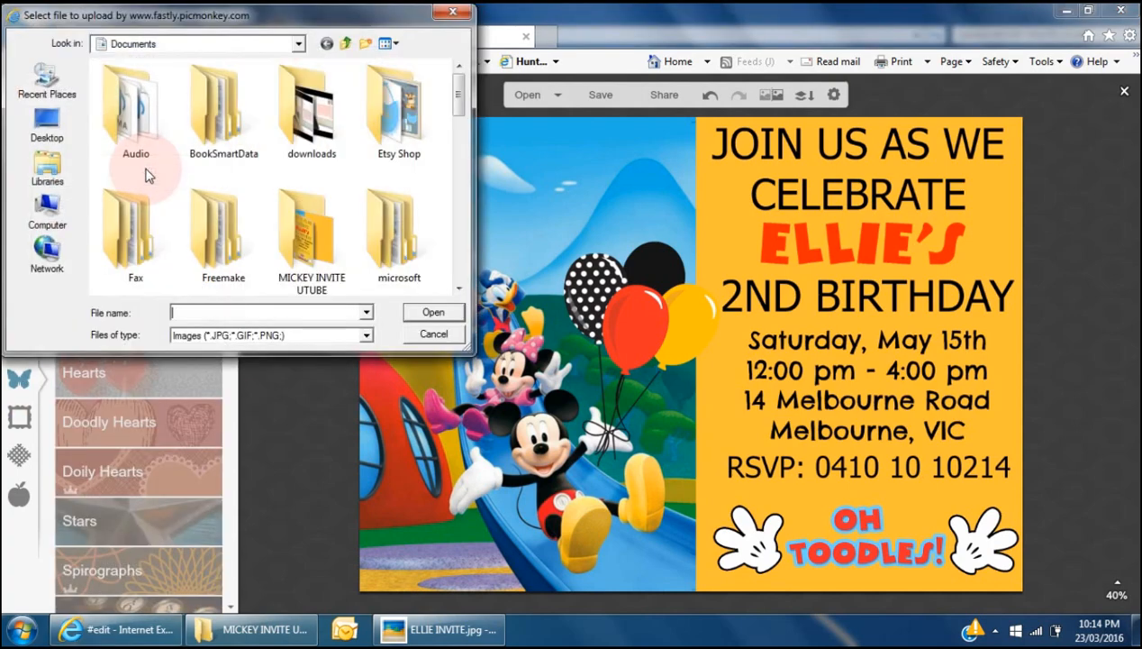
pyautogui.doubleClick(312, 228)
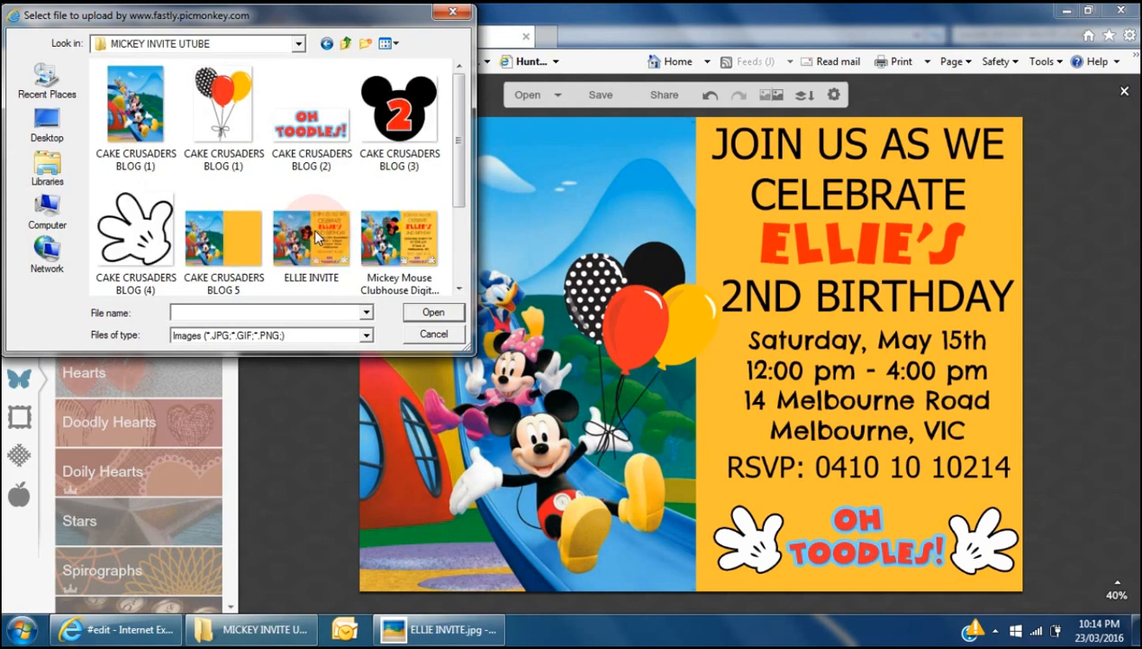
pyautogui.click(399, 124)
pyautogui.doubleClick(399, 124)
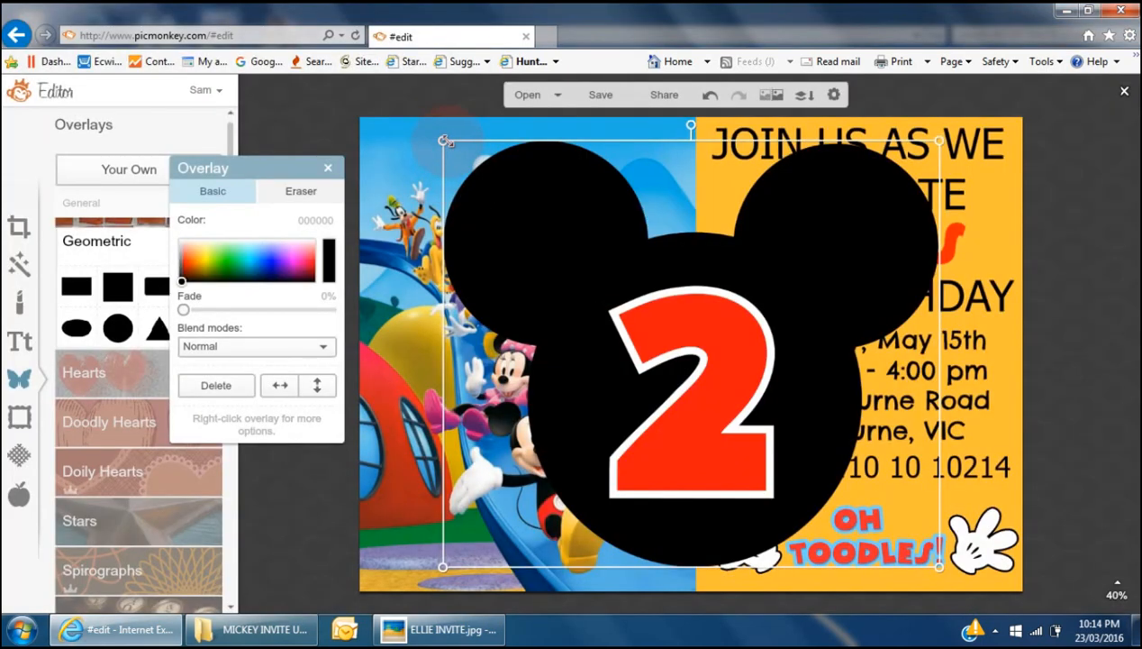
# - Shrink and tilt the Mickey-ears badge and set it on the red balloon
pyautogui.moveTo(444, 142); pyautogui.dragTo(748, 464)
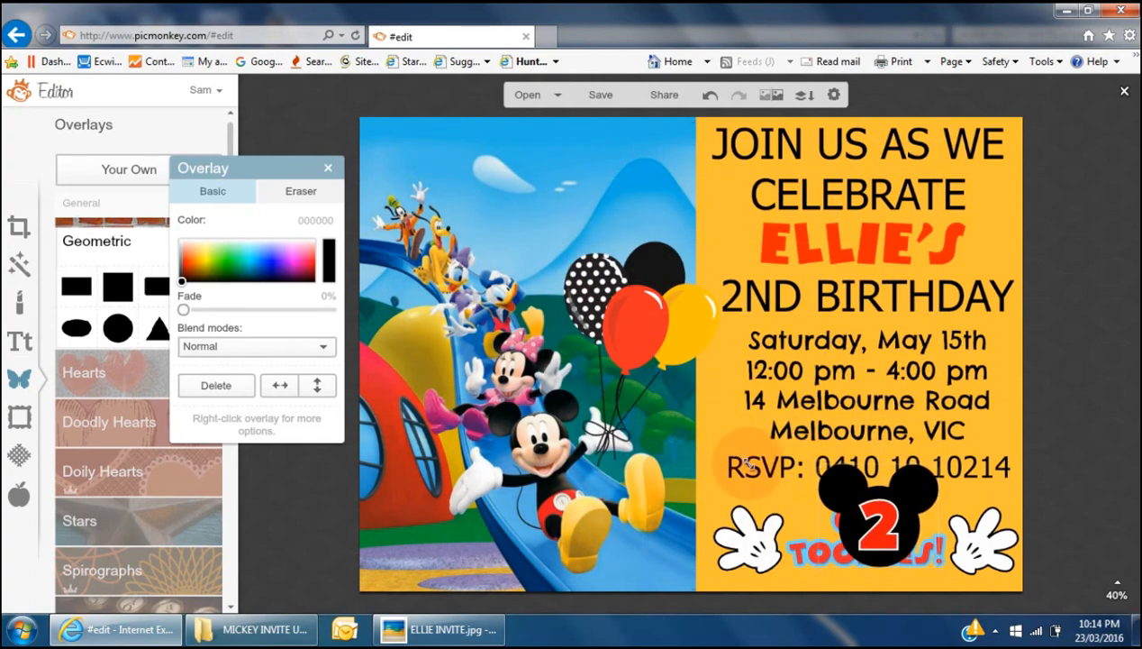
pyautogui.moveTo(750, 465); pyautogui.dragTo(750, 465)
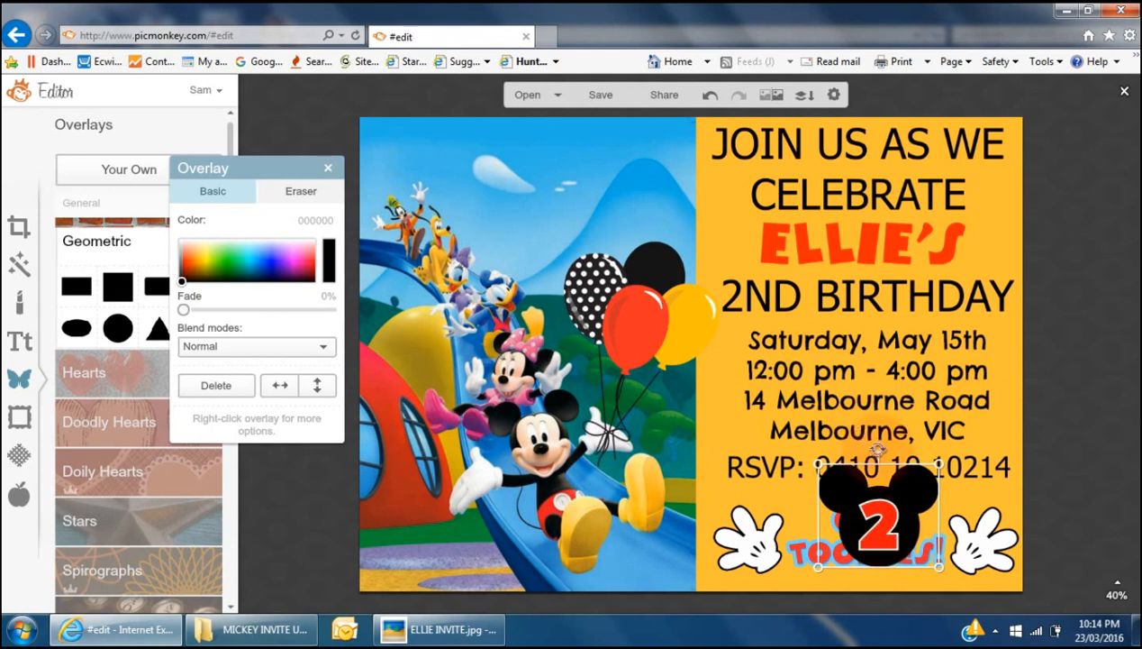
pyautogui.moveTo(878, 449); pyautogui.dragTo(894, 450)
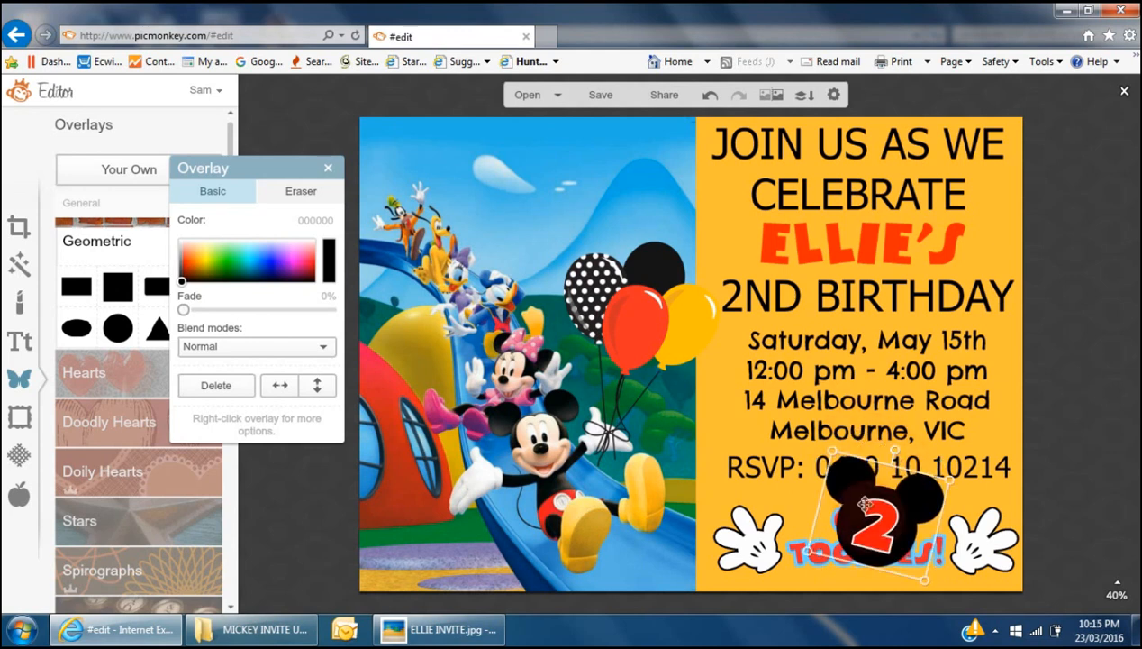
pyautogui.moveTo(872, 518); pyautogui.dragTo(626, 340)
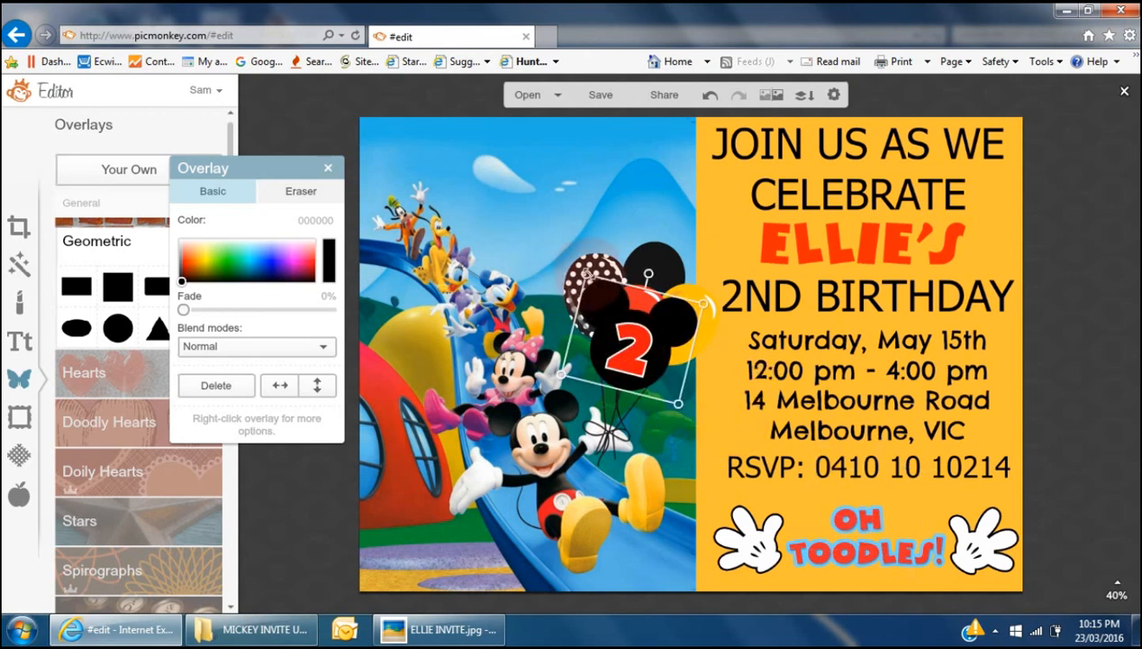
pyautogui.moveTo(596, 290); pyautogui.dragTo(612, 307)
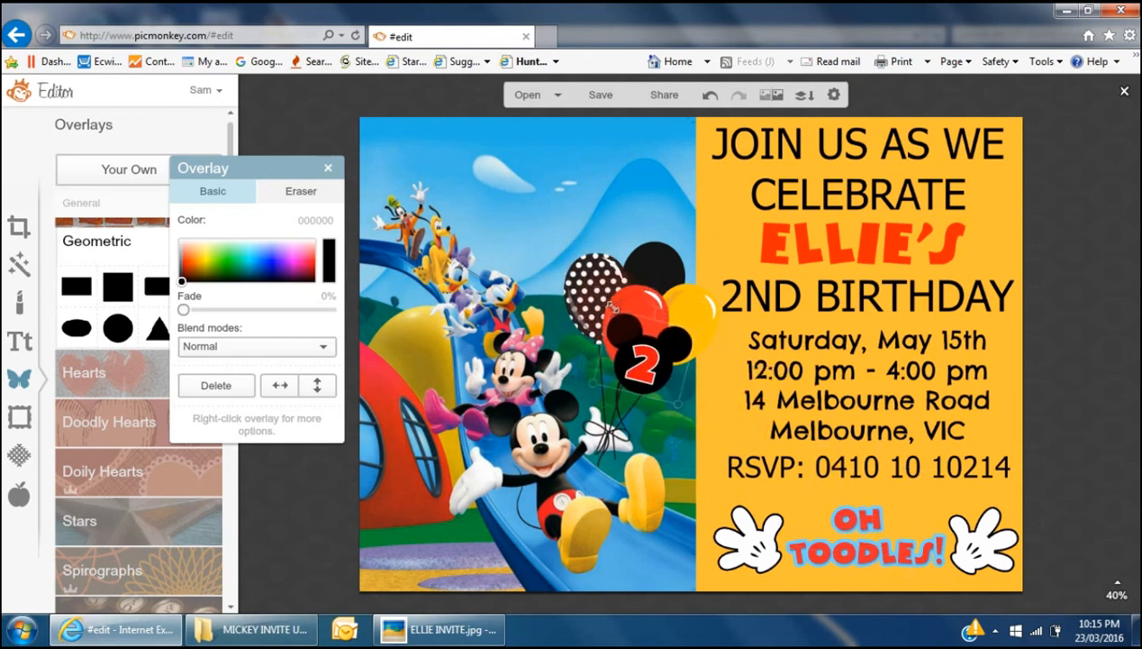
pyautogui.moveTo(649, 364); pyautogui.dragTo(630, 356)
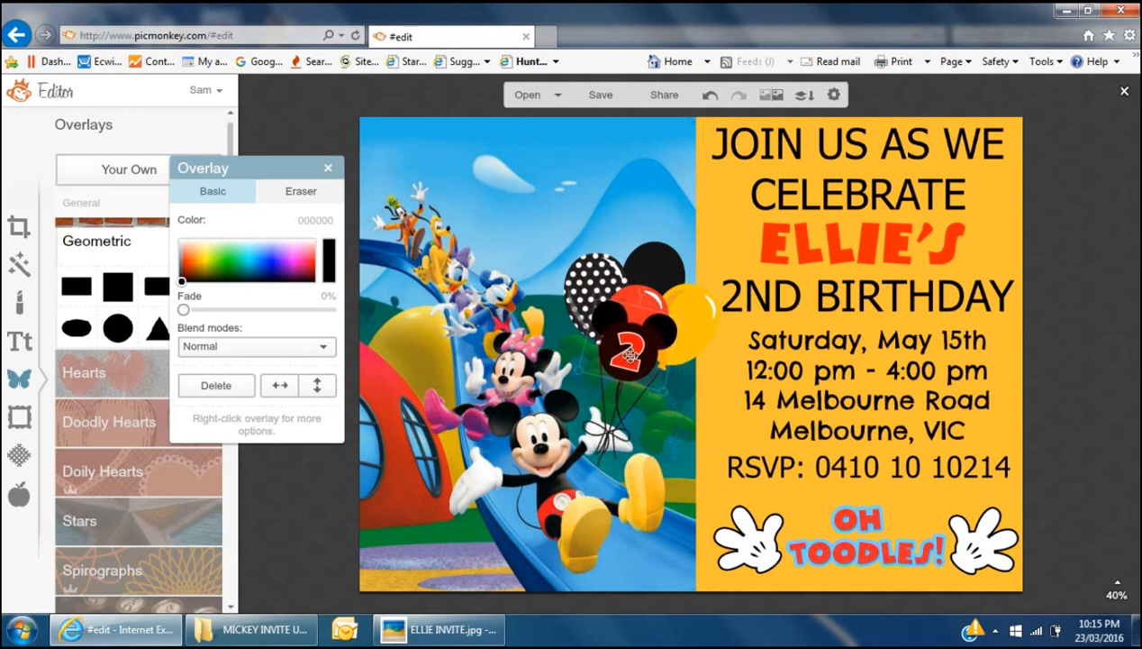
pyautogui.click(317, 500)
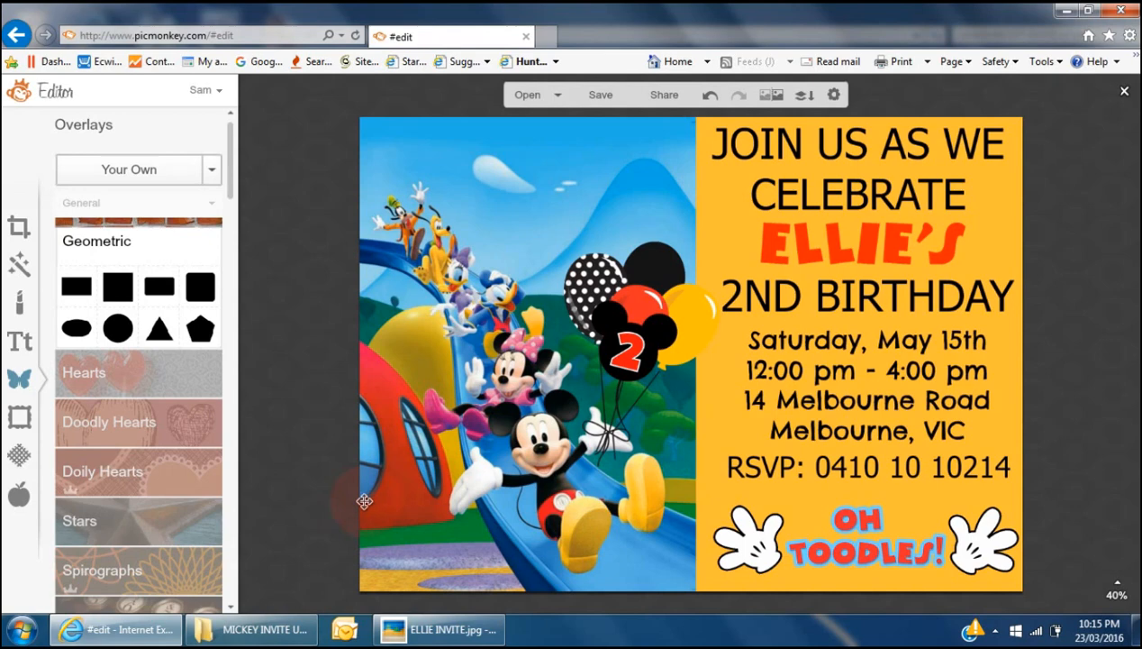
pyautogui.click(469, 630)
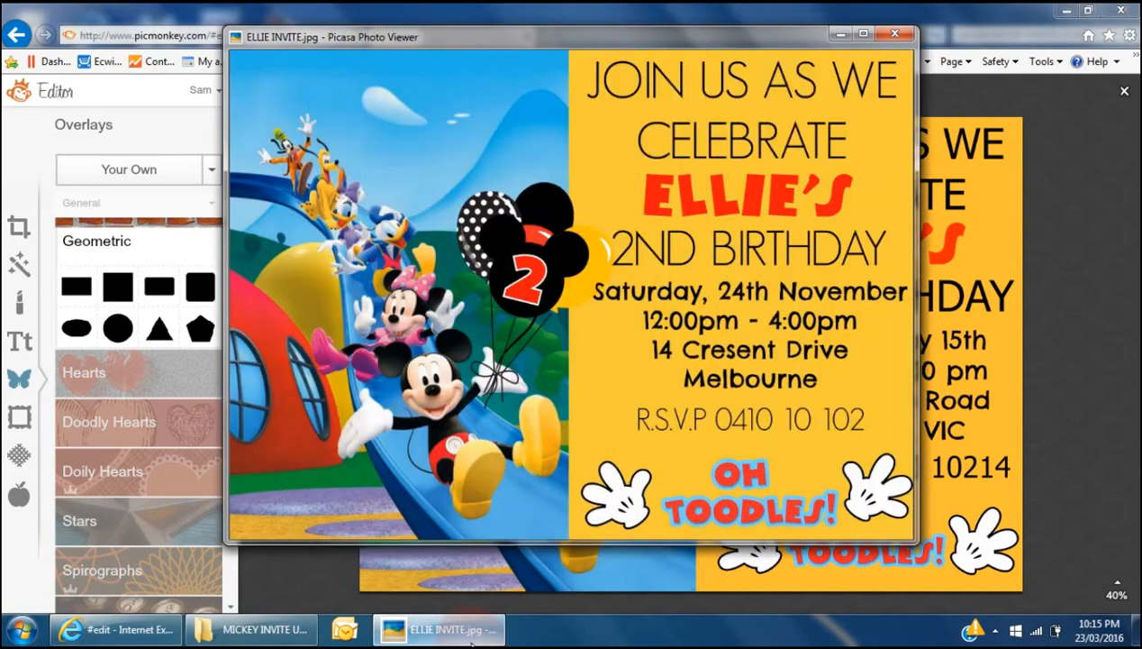
pyautogui.click(468, 634)
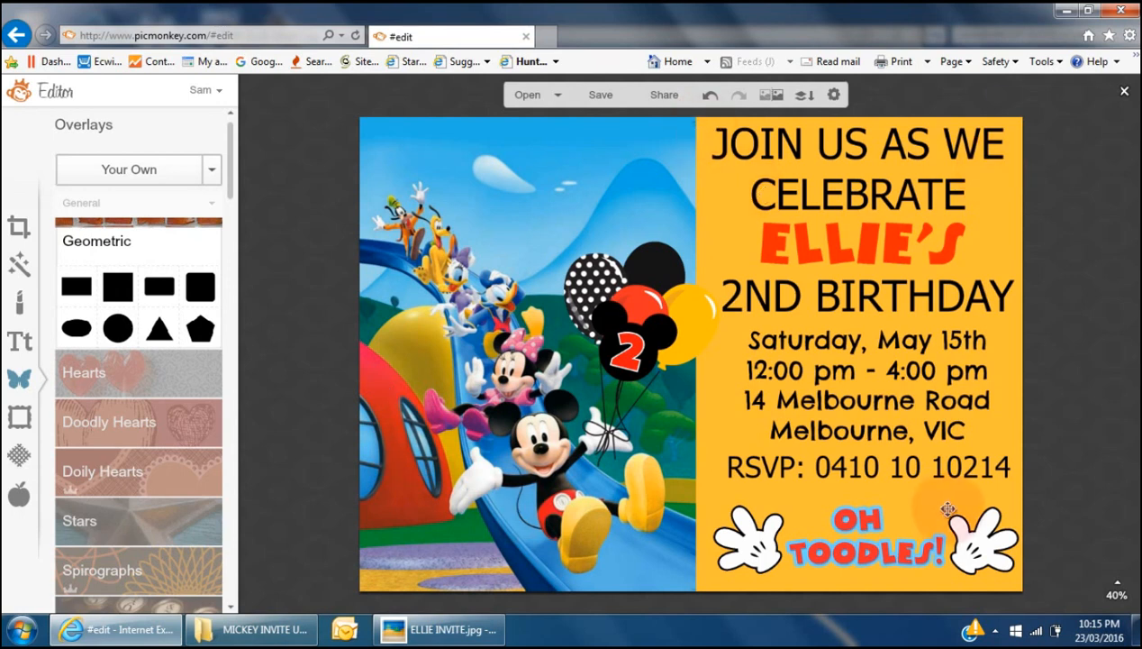
pyautogui.click(149, 225)
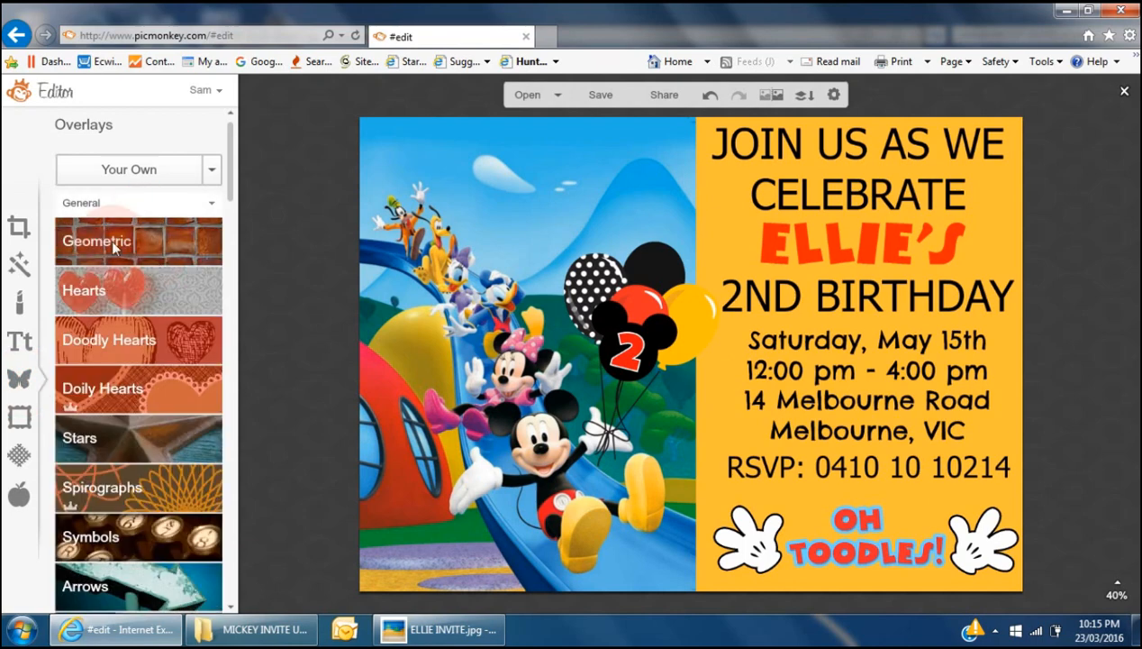
pyautogui.click(113, 240)
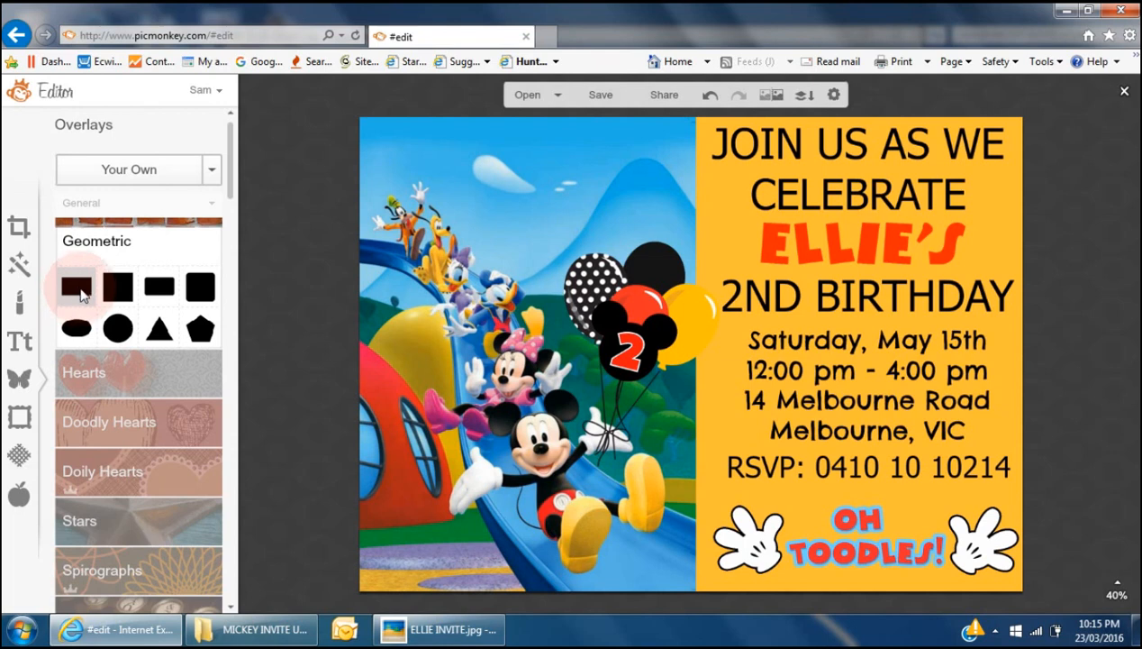
pyautogui.click(77, 288)
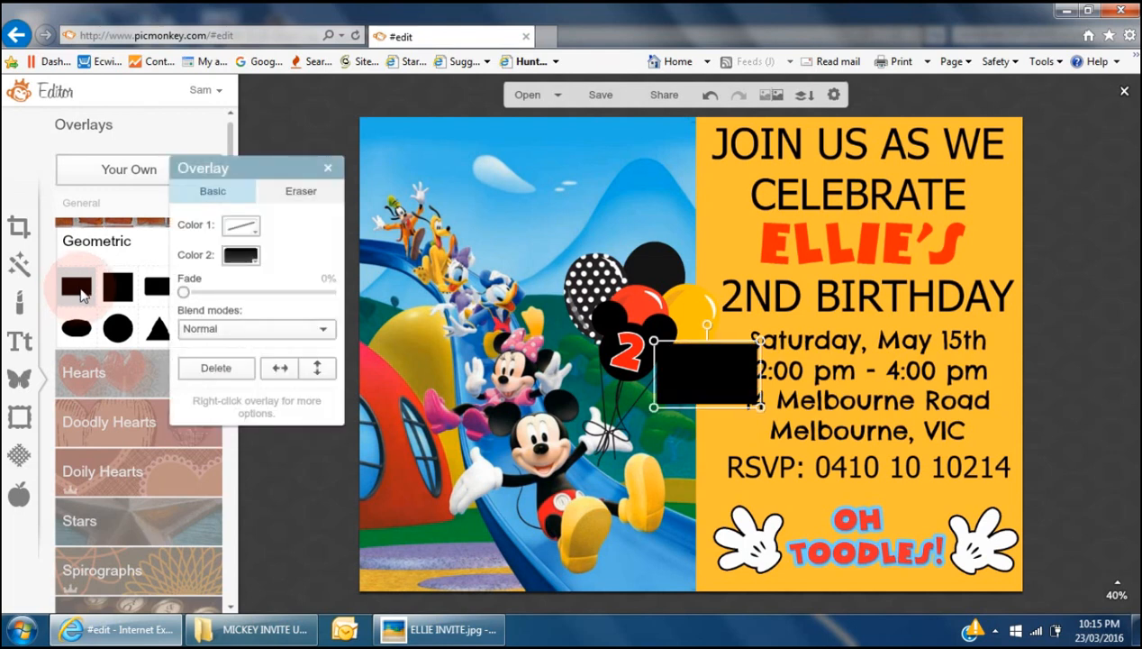
pyautogui.moveTo(654, 408); pyautogui.dragTo(465, 576)
pyautogui.moveTo(761, 341); pyautogui.dragTo(1099, 88)
pyautogui.moveTo(714, 577); pyautogui.dragTo(719, 623)
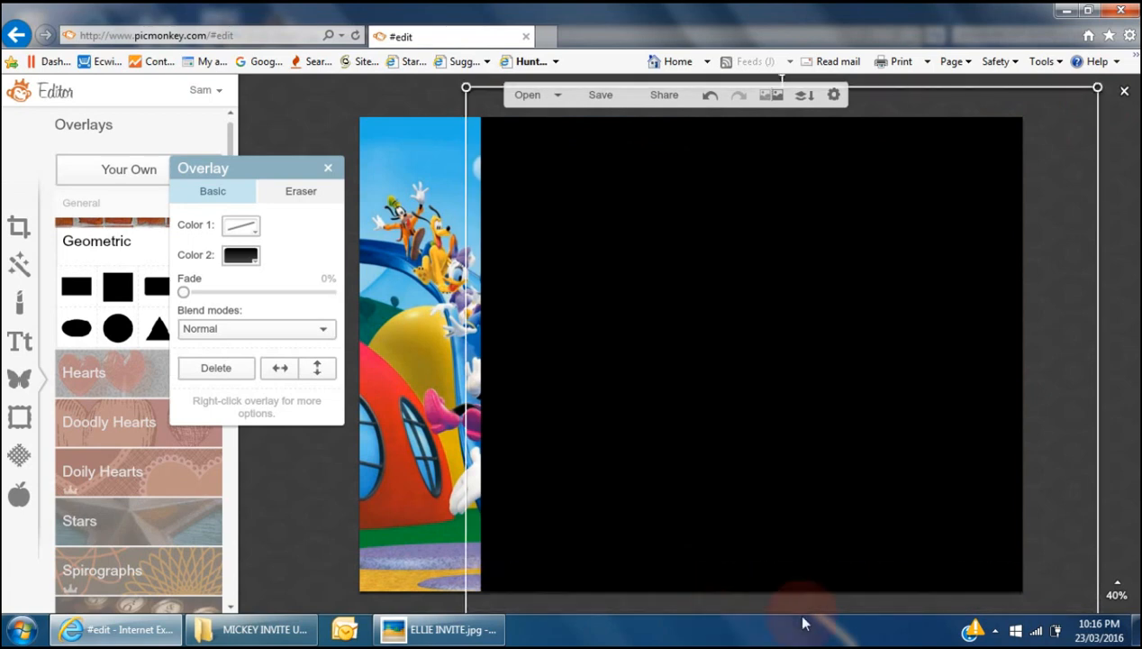
pyautogui.rightClick(747, 387)
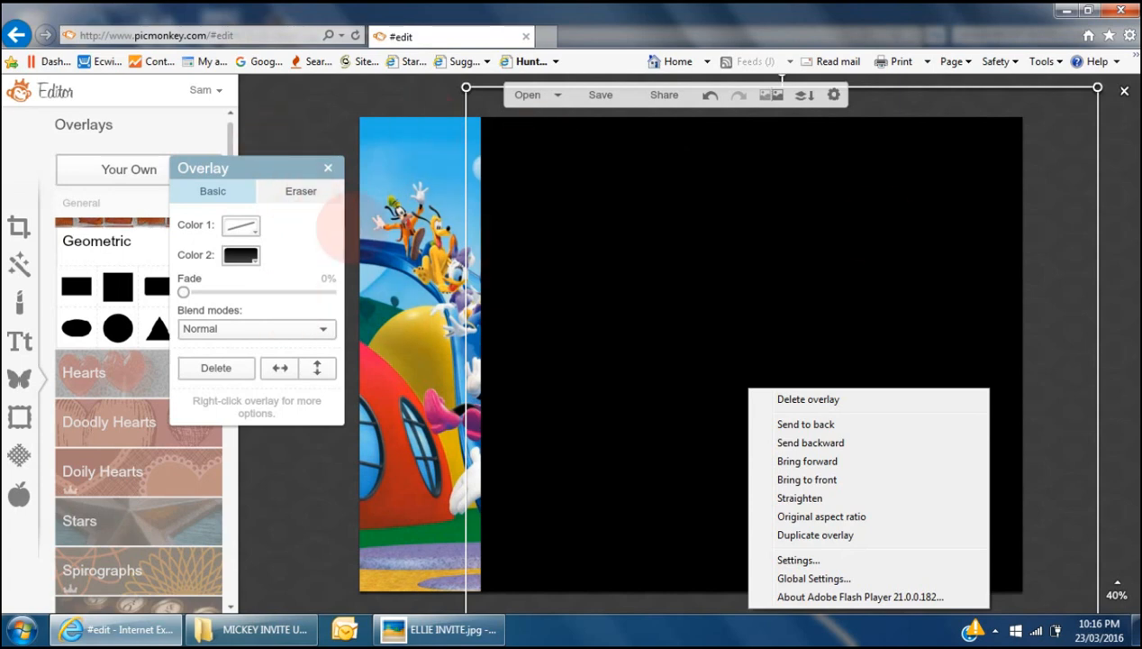
pyautogui.click(236, 320)
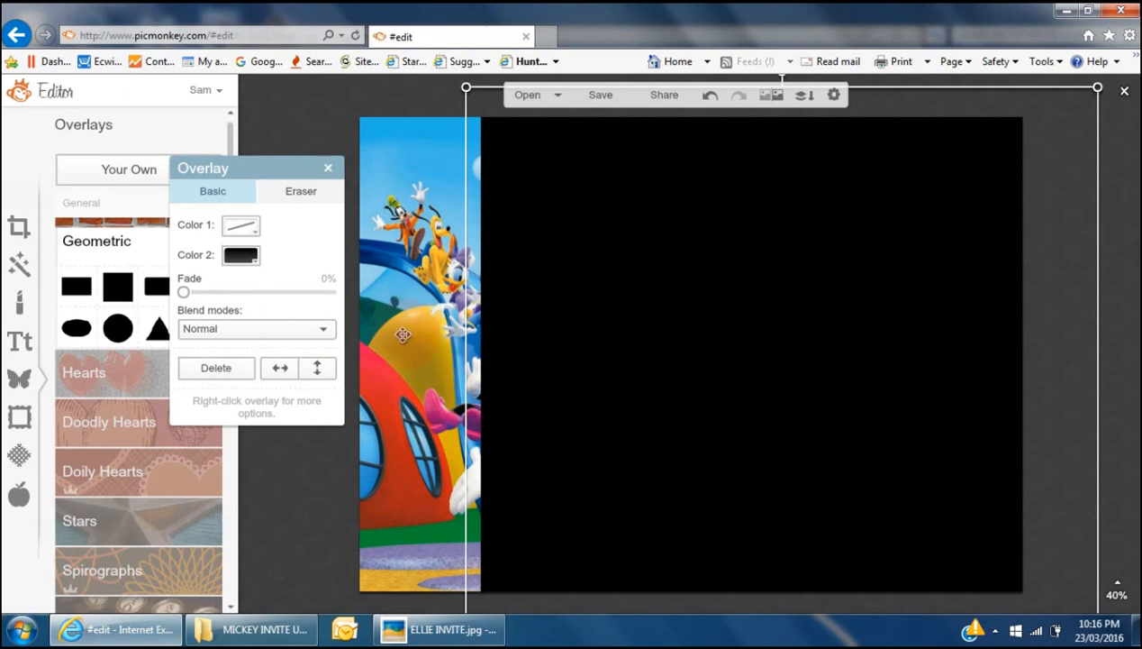
pyautogui.click(258, 261)
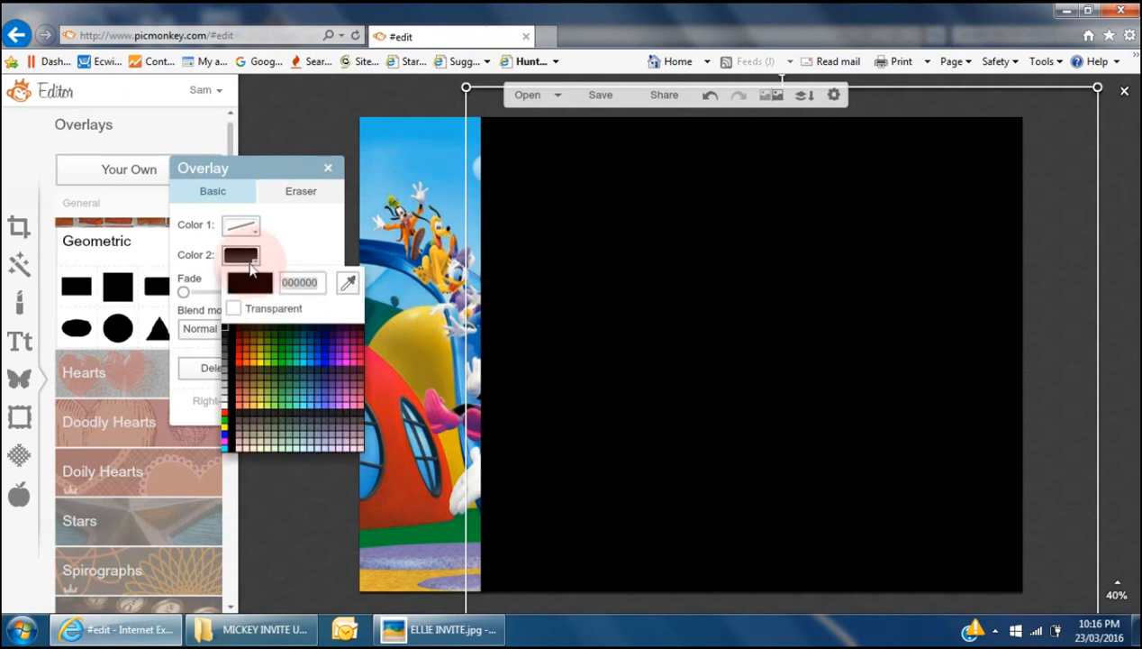
pyautogui.click(282, 329)
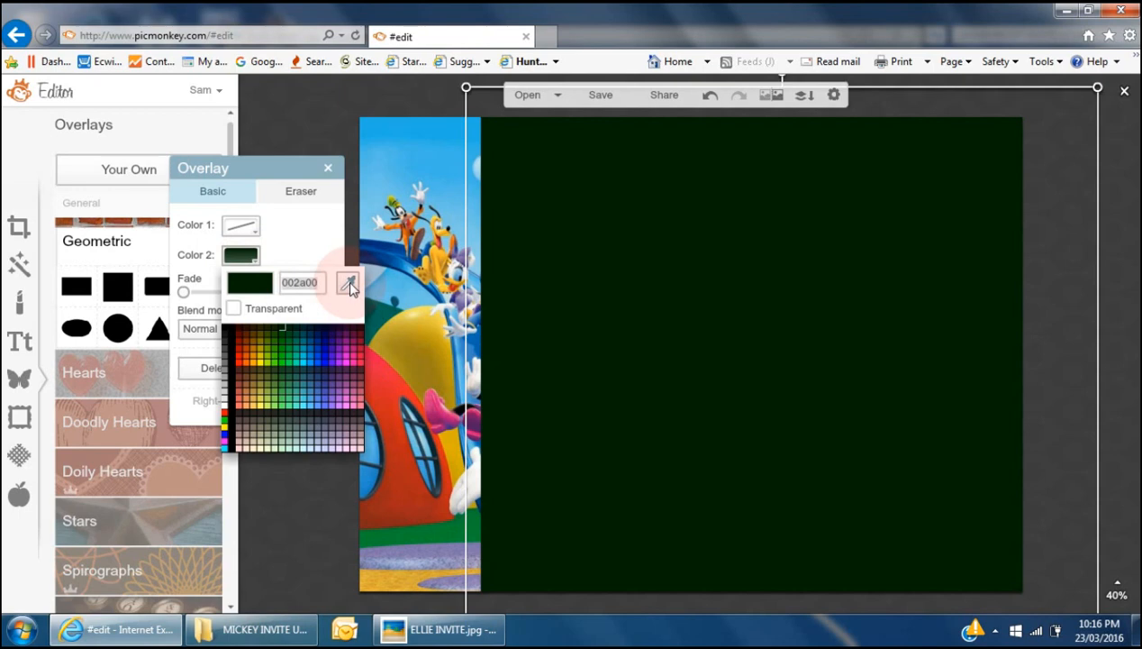
pyautogui.click(349, 283)
pyautogui.click(418, 331)
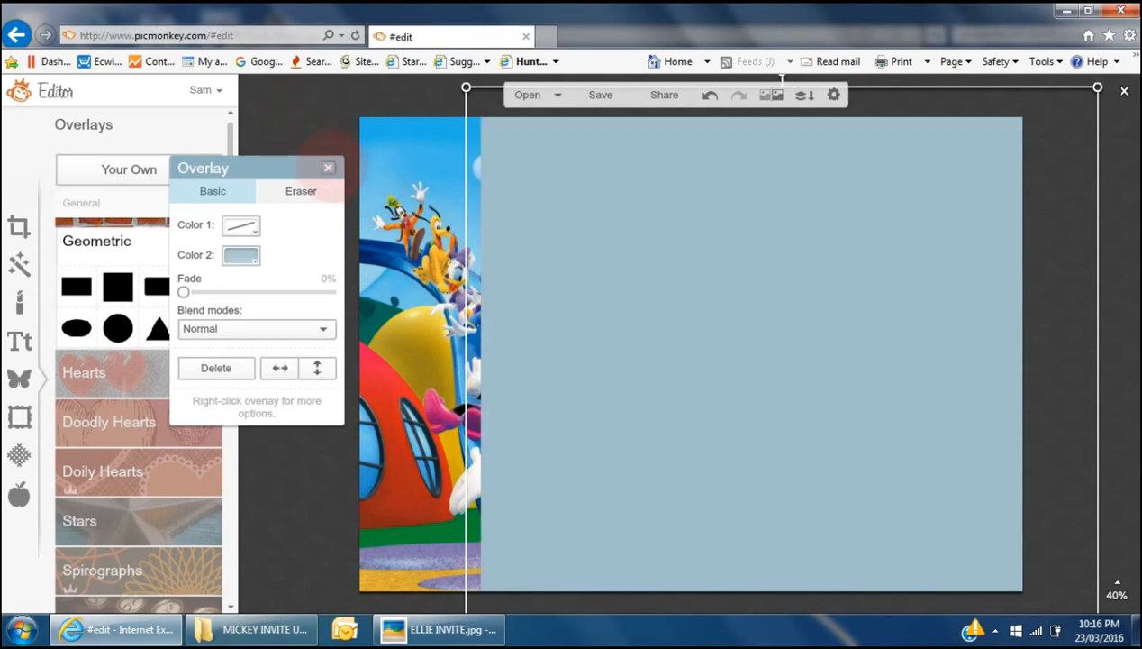
pyautogui.click(329, 171)
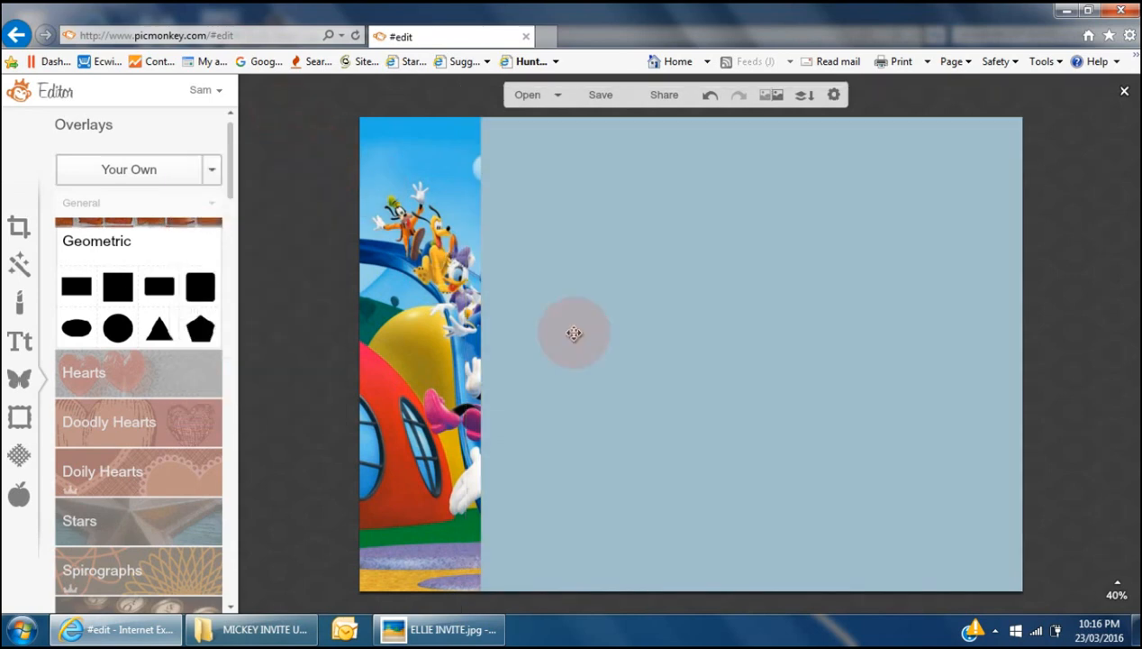
pyautogui.click(573, 333)
pyautogui.click(219, 371)
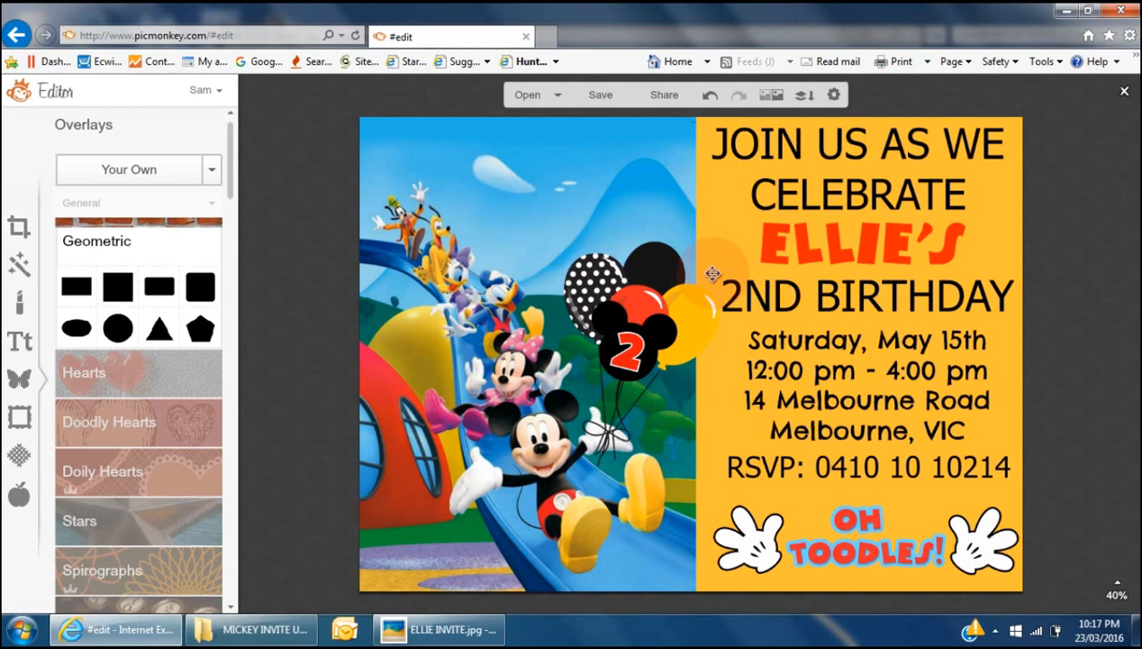
# - Select the full-invitation overlay, deselect it, and bring up the Save options
pyautogui.click(764, 302)
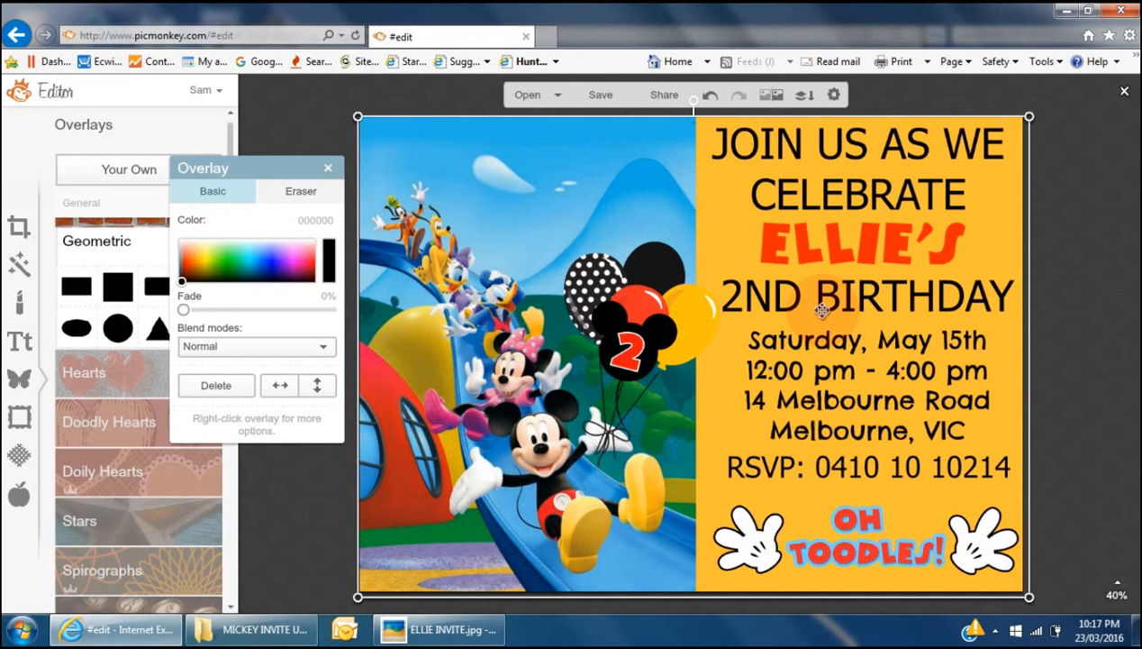
pyautogui.moveTo(822, 311); pyautogui.dragTo(794, 292)
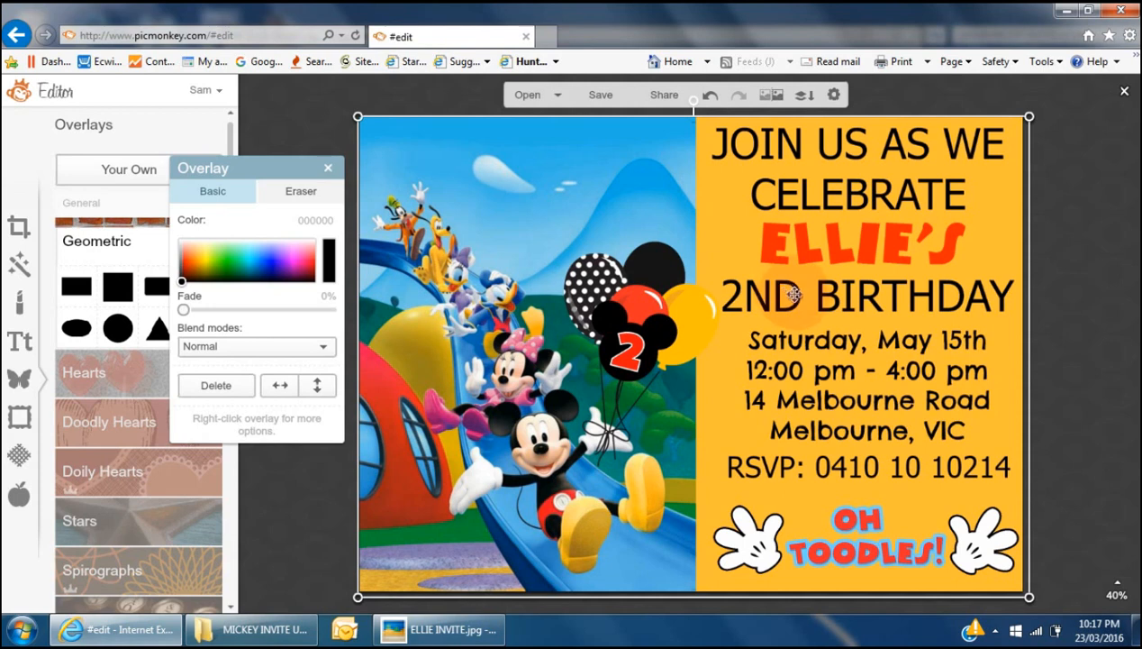
pyautogui.click(302, 497)
pyautogui.click(600, 98)
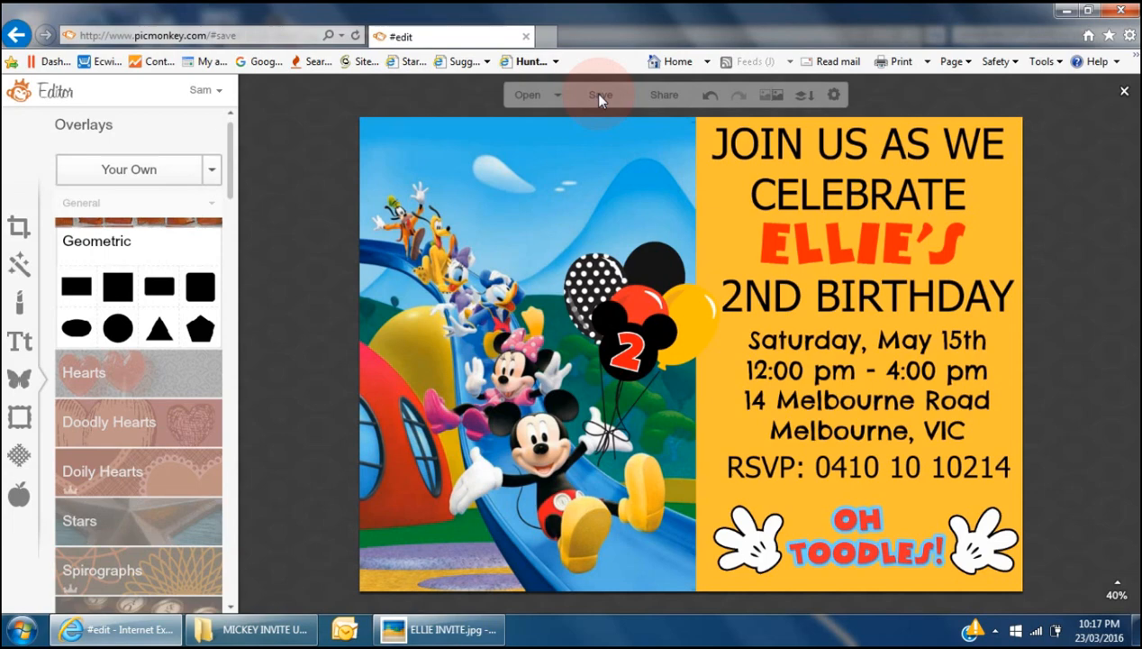
# - Rename the export file to MICKEY MOUSE DIGITAL
pyautogui.click(62, 195)
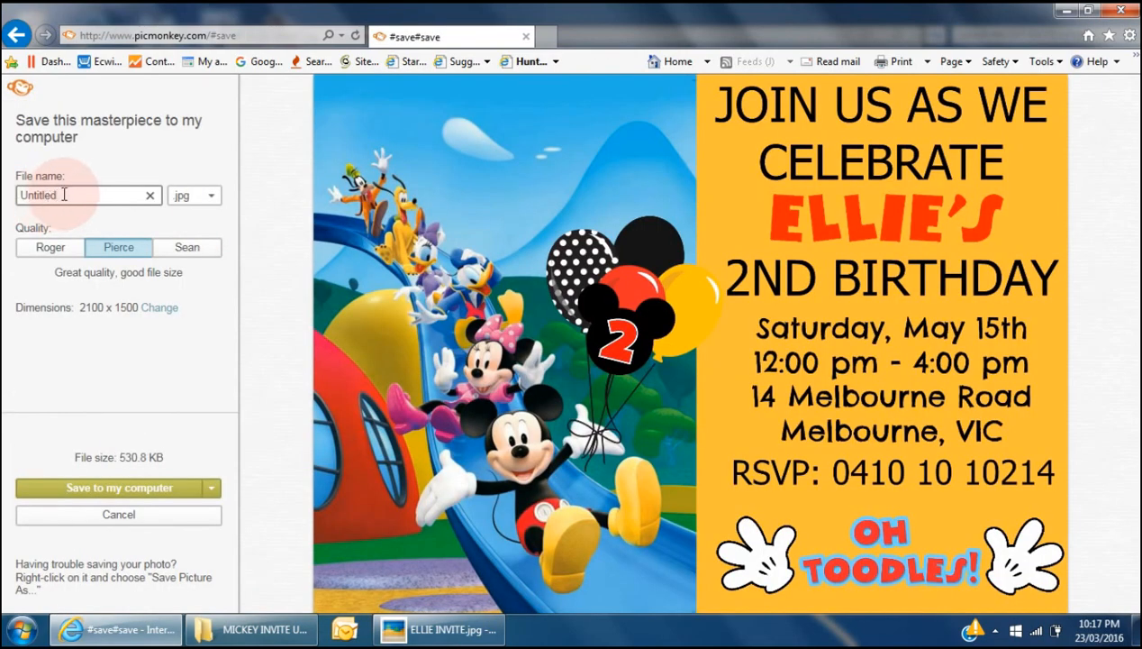
pyautogui.doubleClick(61, 195)
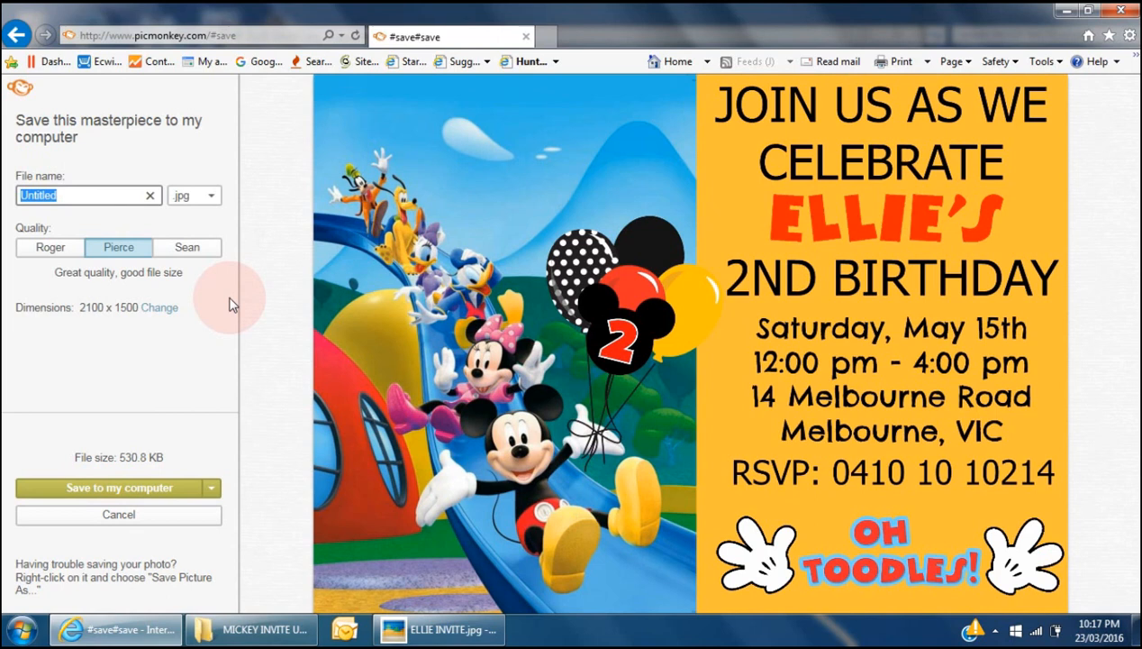
pyautogui.write('MICKEY MOUSE DIGITAL')
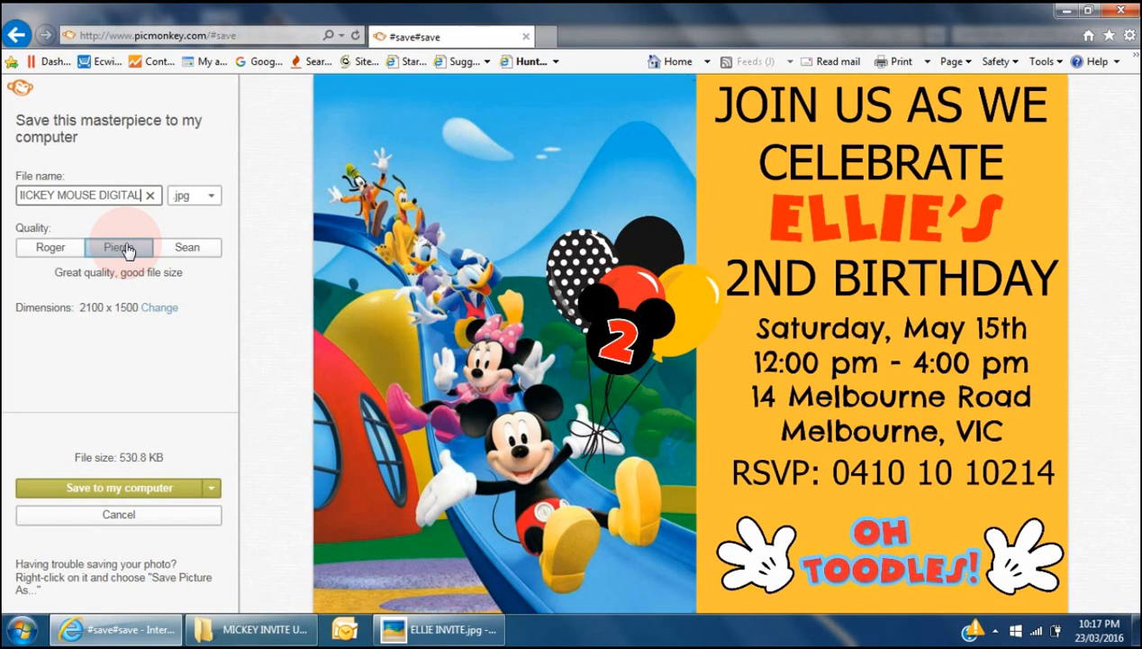
# - Go through the Save to my computer dialog, close it, and cancel back to the editor
pyautogui.click(102, 487)
pyautogui.click(428, 382)
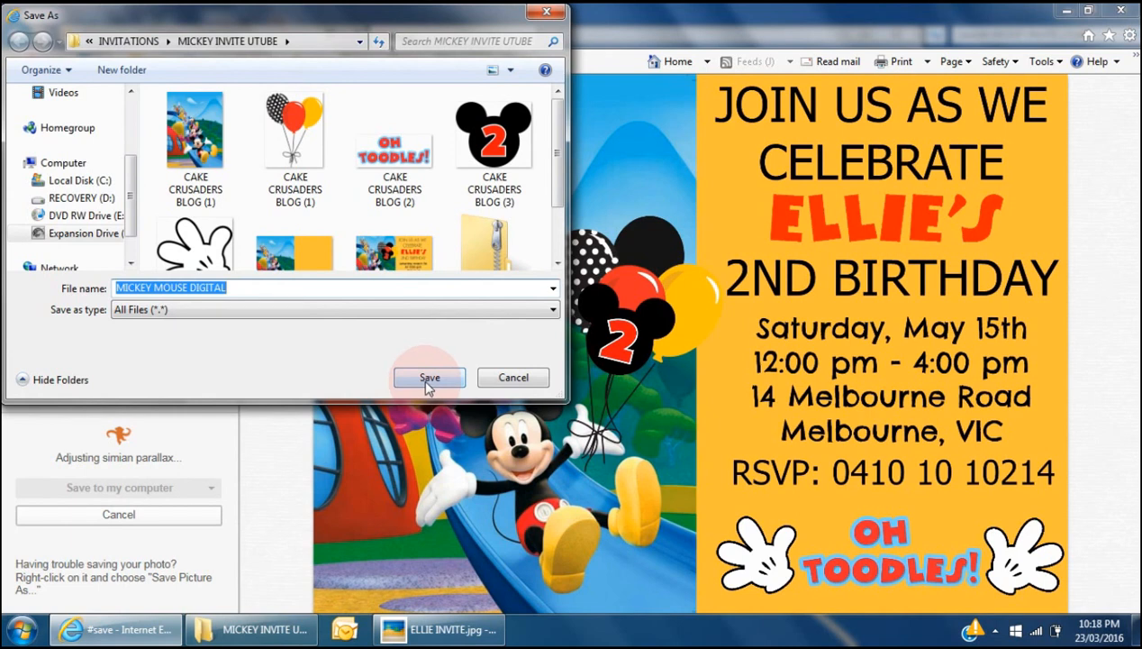
pyautogui.click(411, 255)
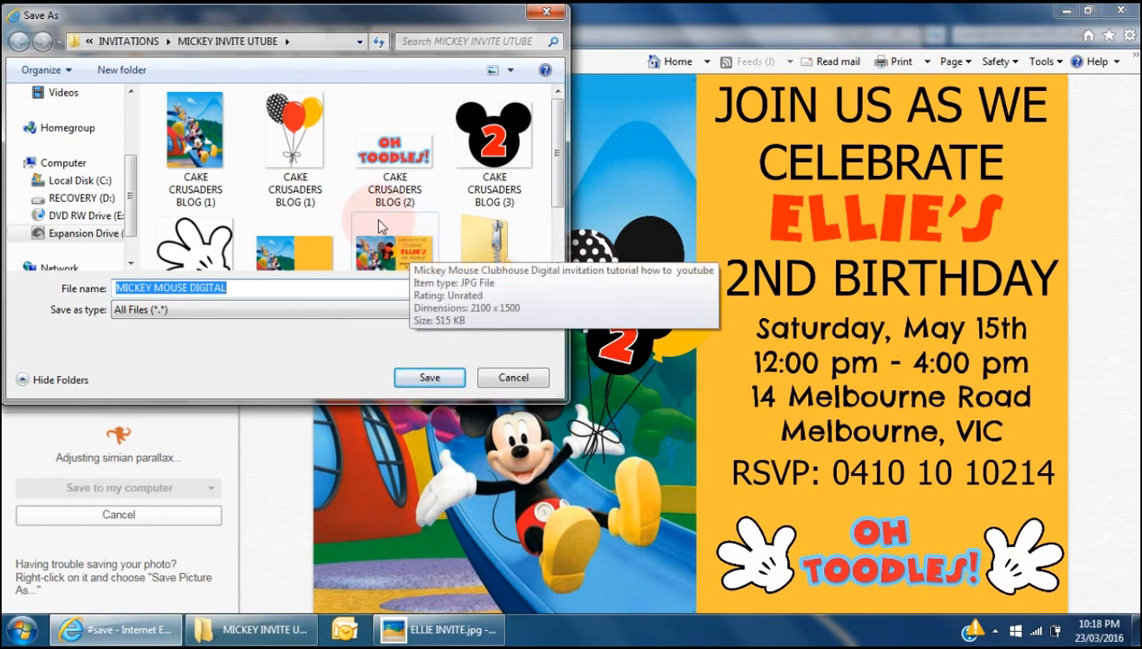
pyautogui.click(383, 340)
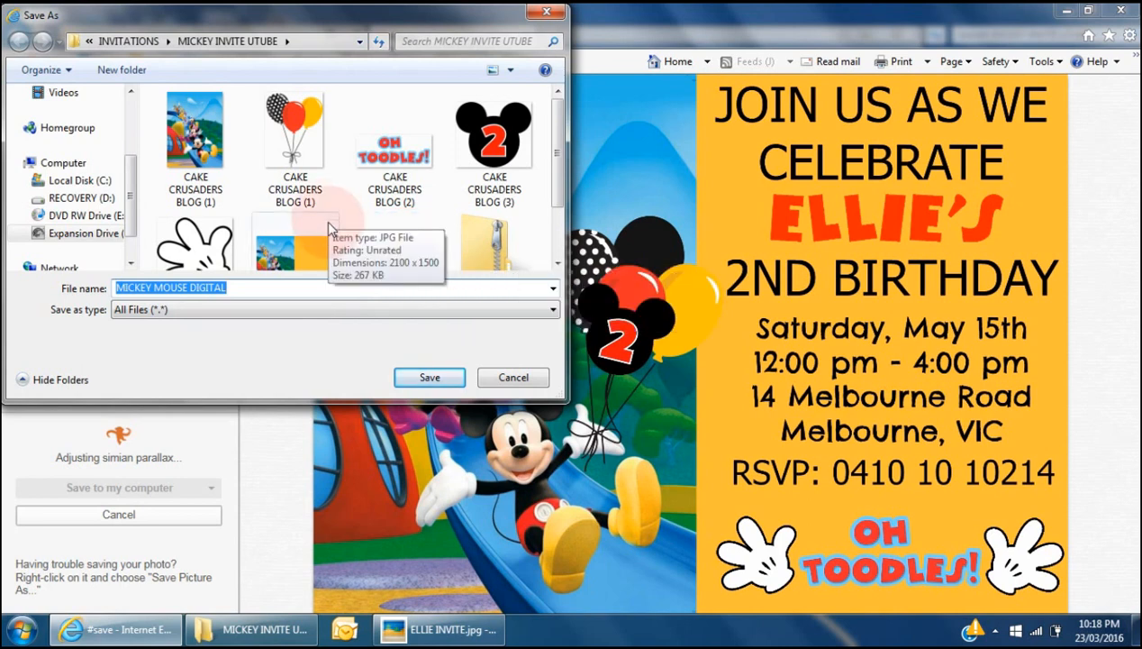
pyautogui.press('Return')
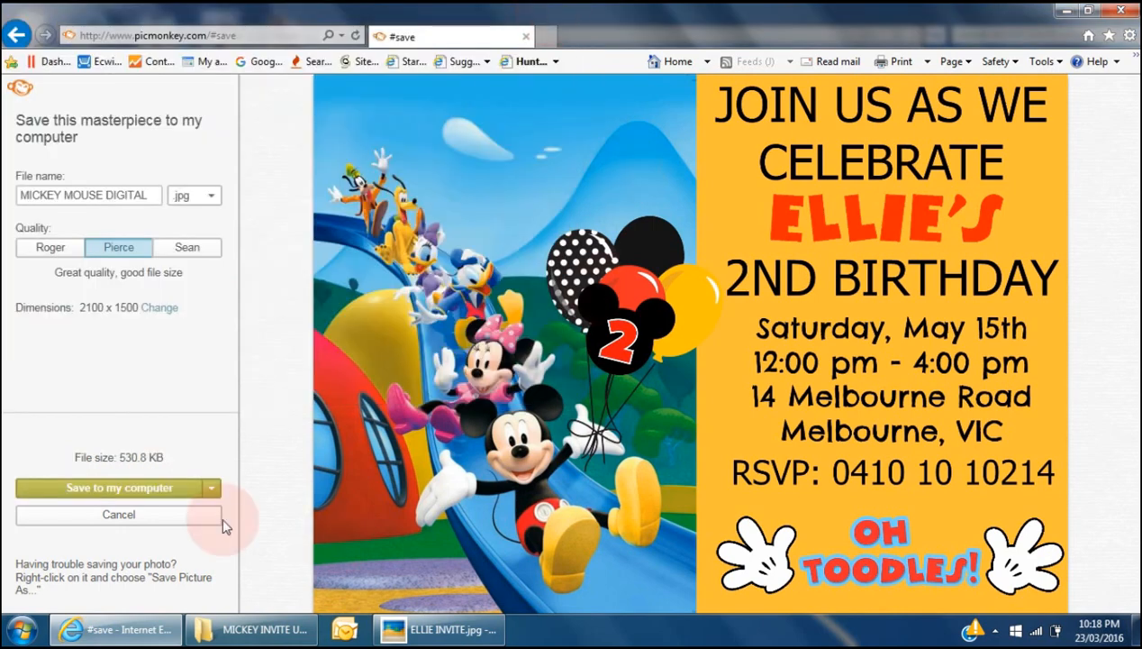
pyautogui.click(162, 517)
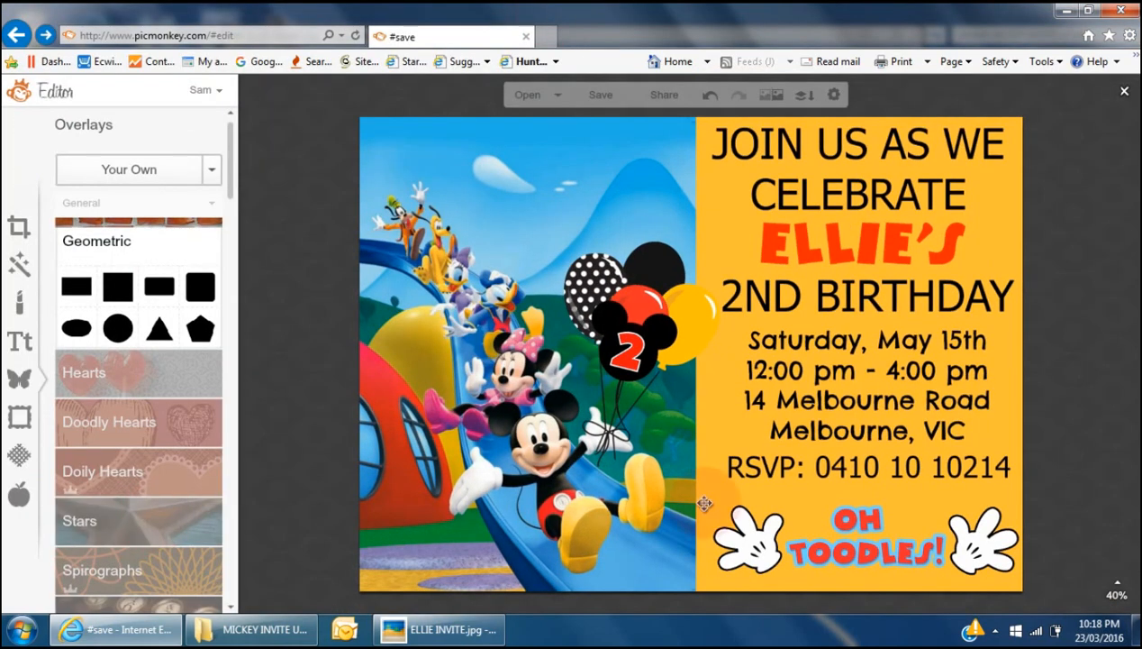